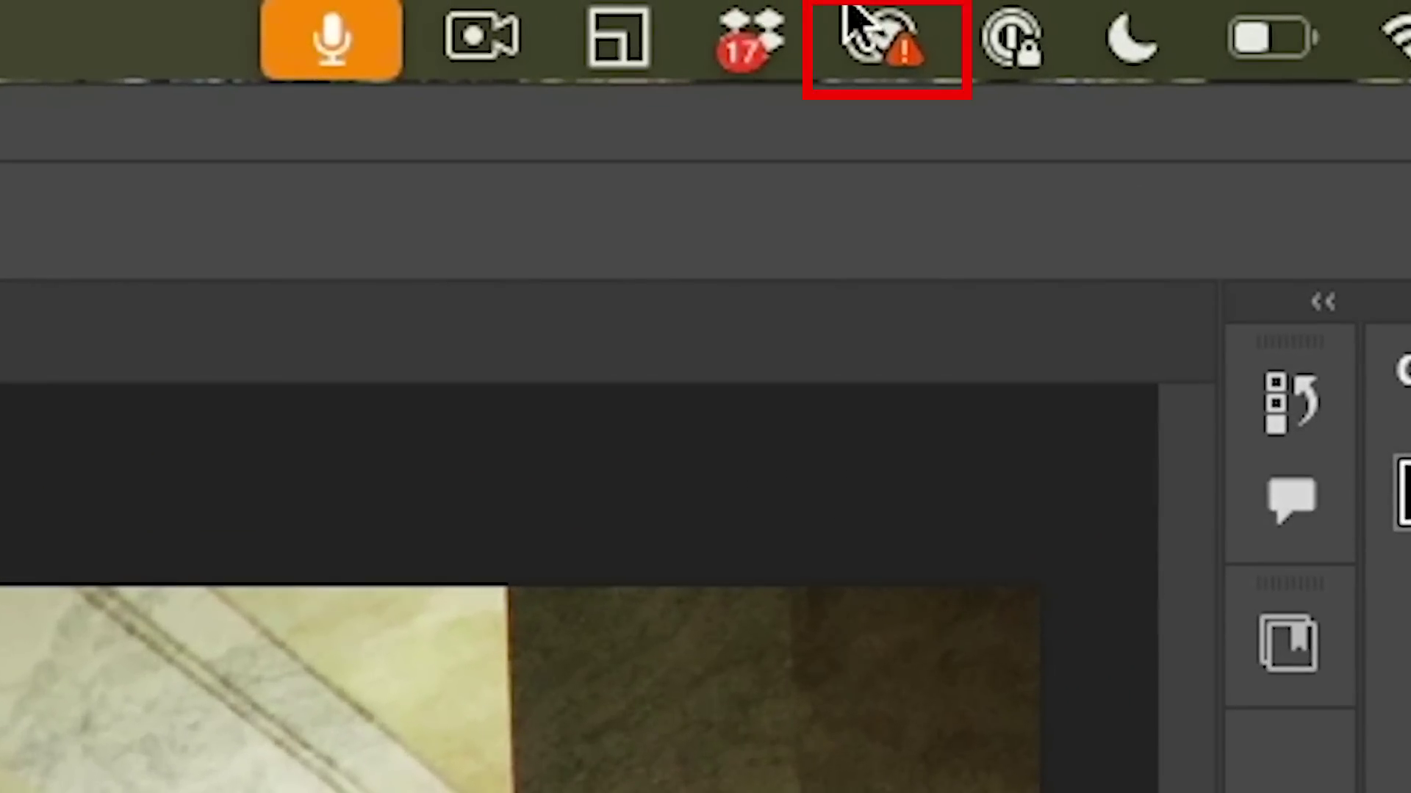
# Open the Creative Cloud desktop panel from the macOS menu bar over the interior photo.
pyautogui.click(1098, 9)
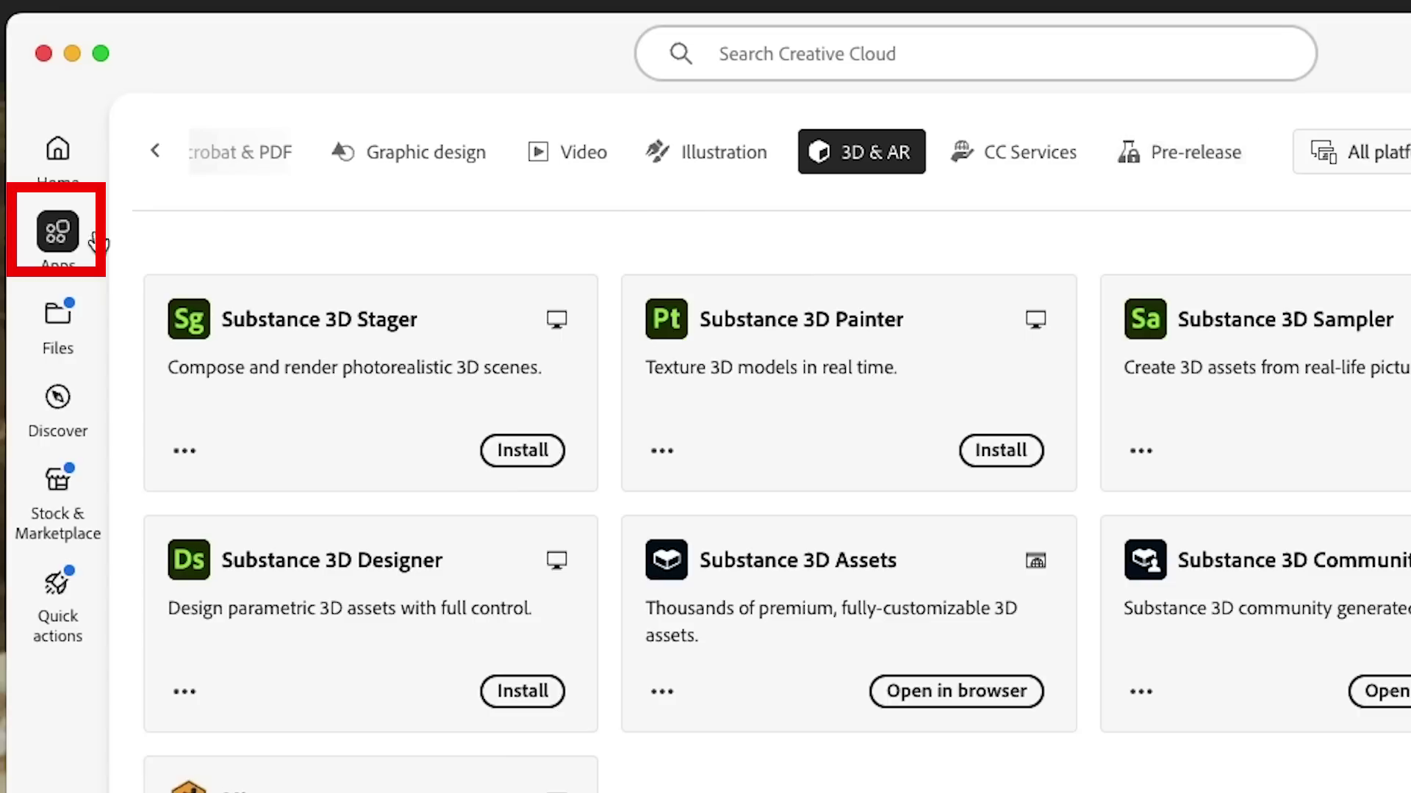
# Browse the Beta apps category in Creative Cloud.
pyautogui.hscroll(-1, 420, 176)
pyautogui.hscroll(-5, 420, 176)
pyautogui.click(383, 163)
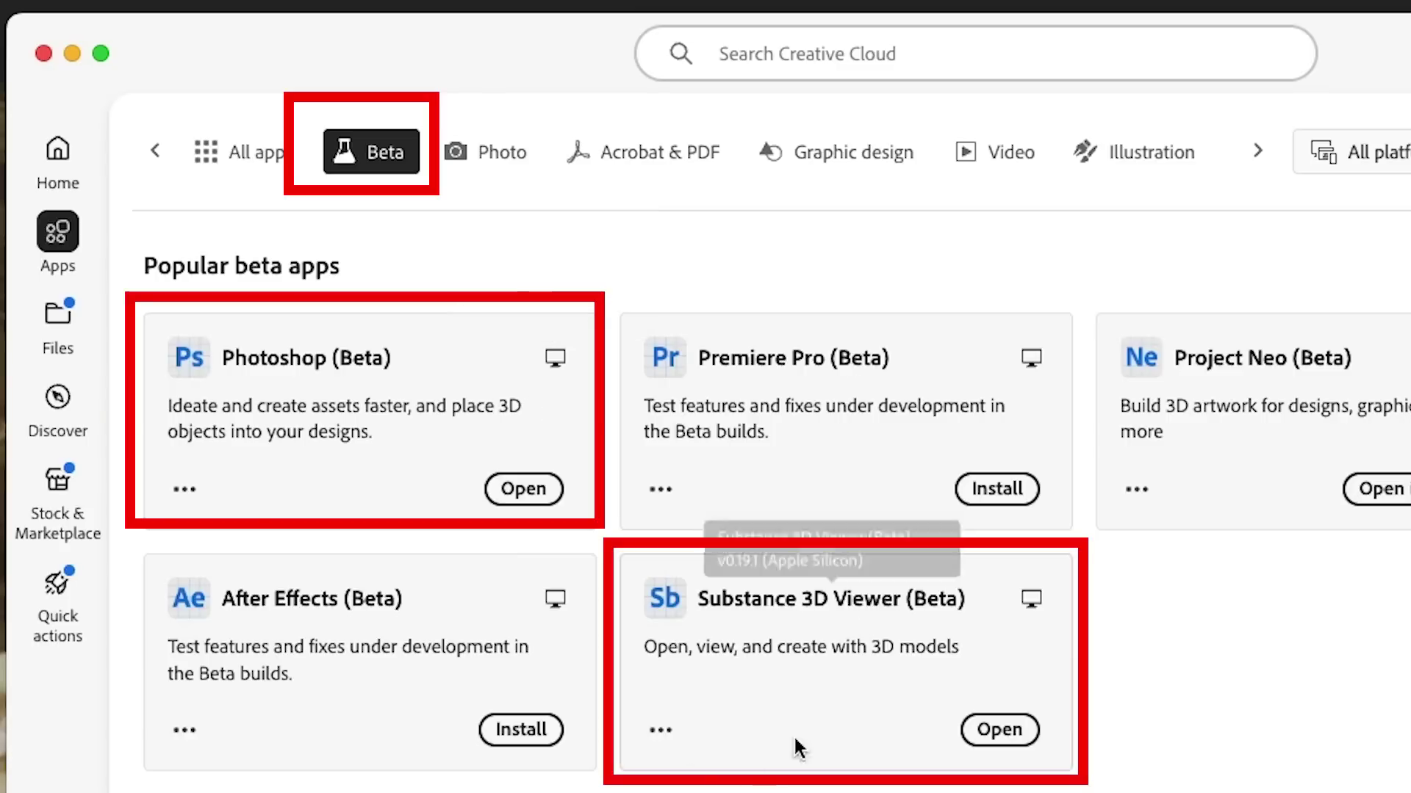
# Filter apps to 3D & AR and launch Substance 3D Assets in the browser.
pyautogui.moveTo(880, 617)
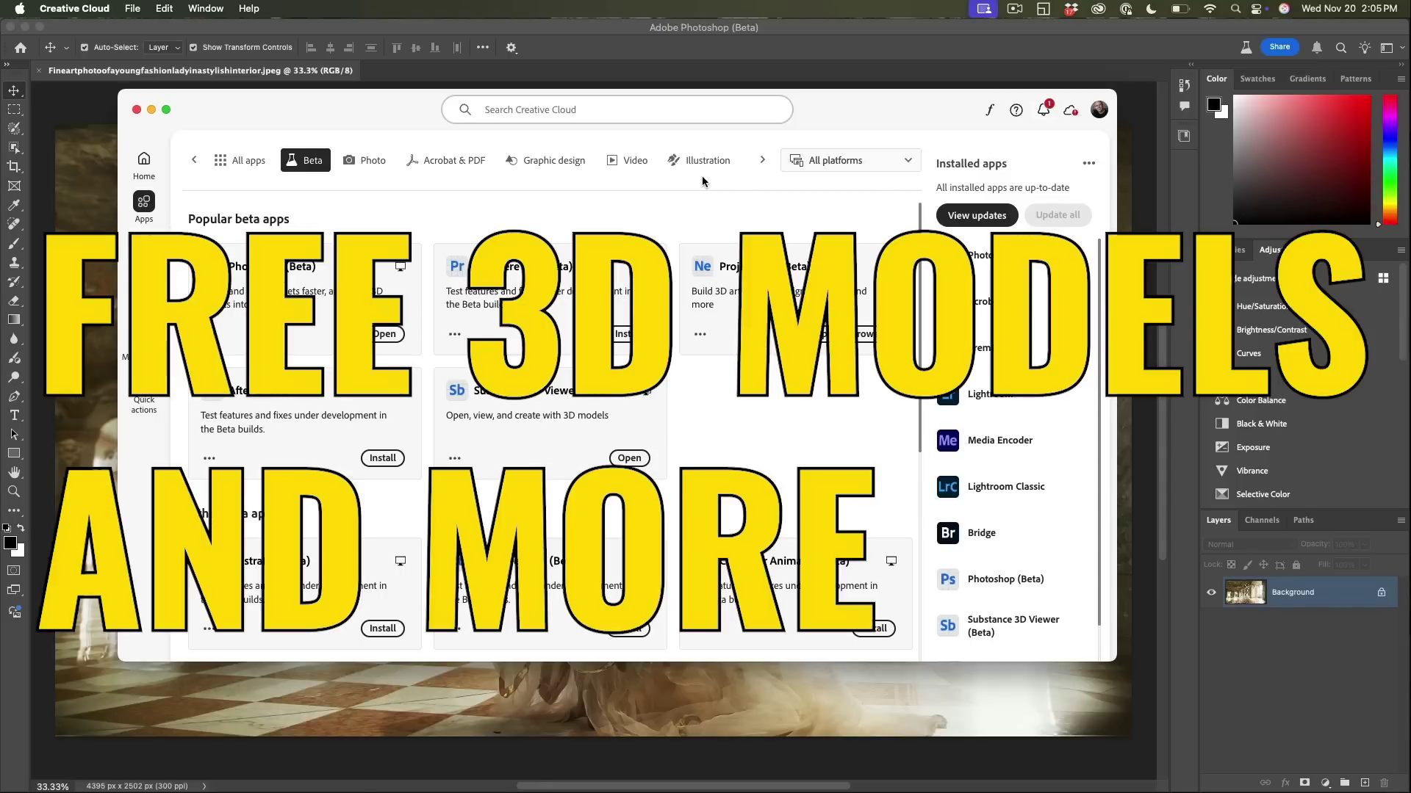
pyautogui.click(764, 162)
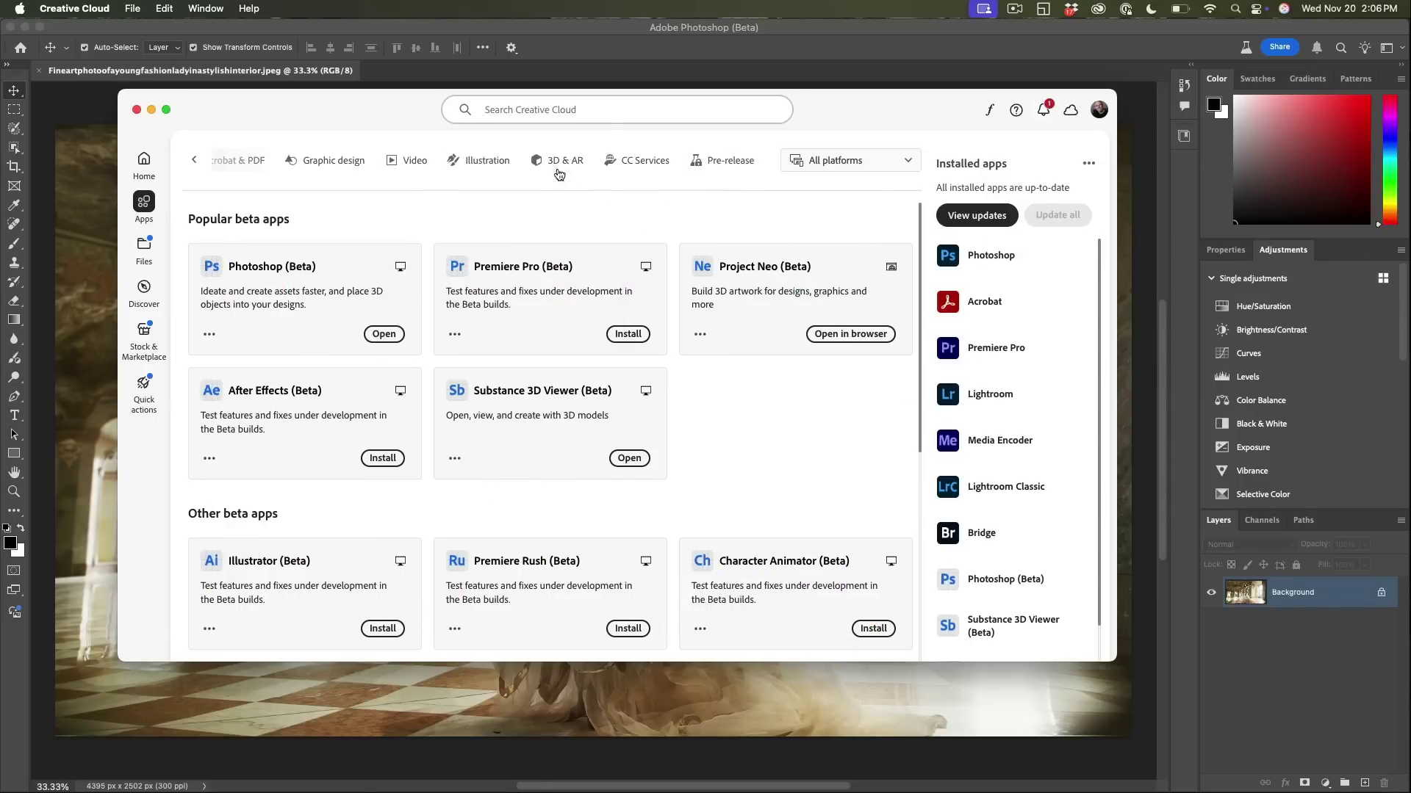
pyautogui.click(556, 161)
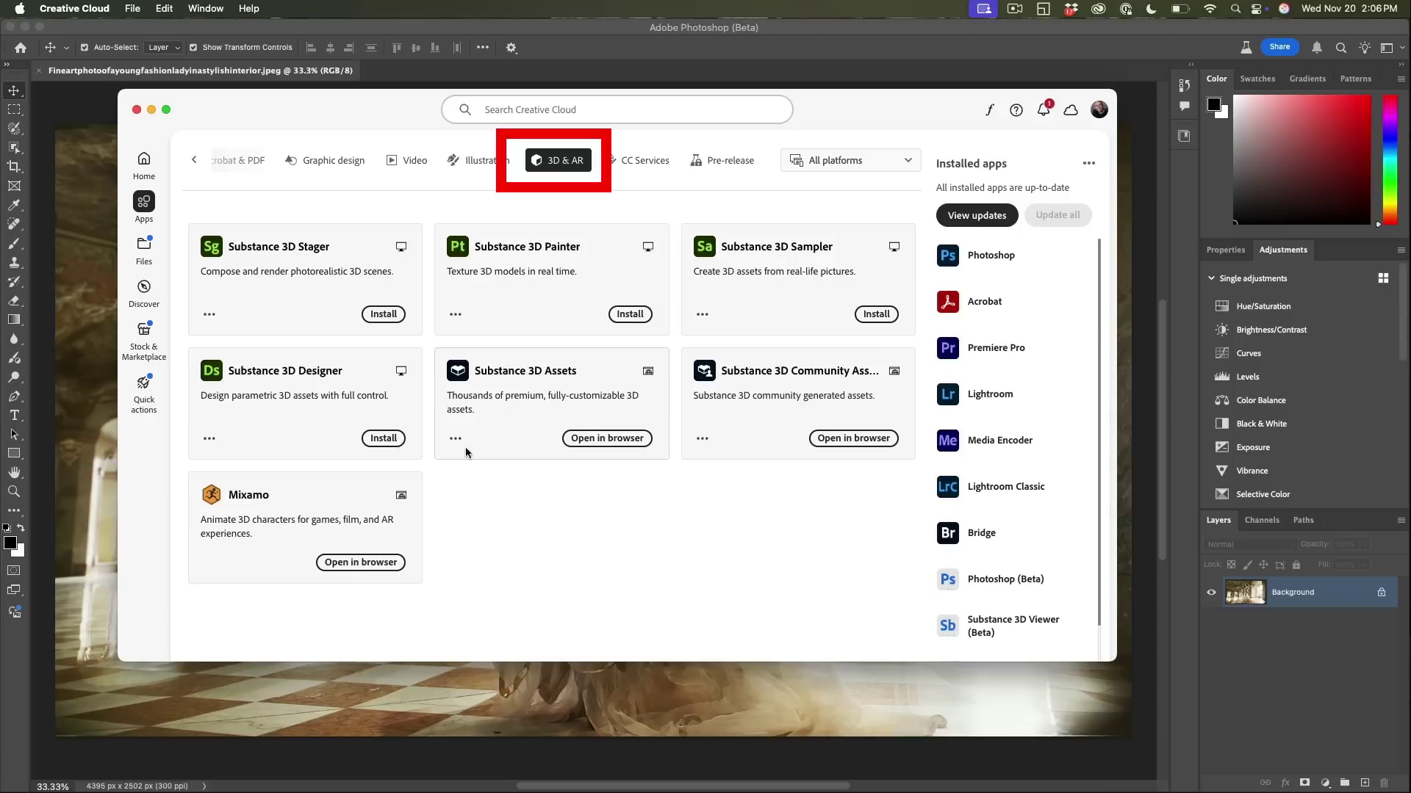
pyautogui.click(600, 440)
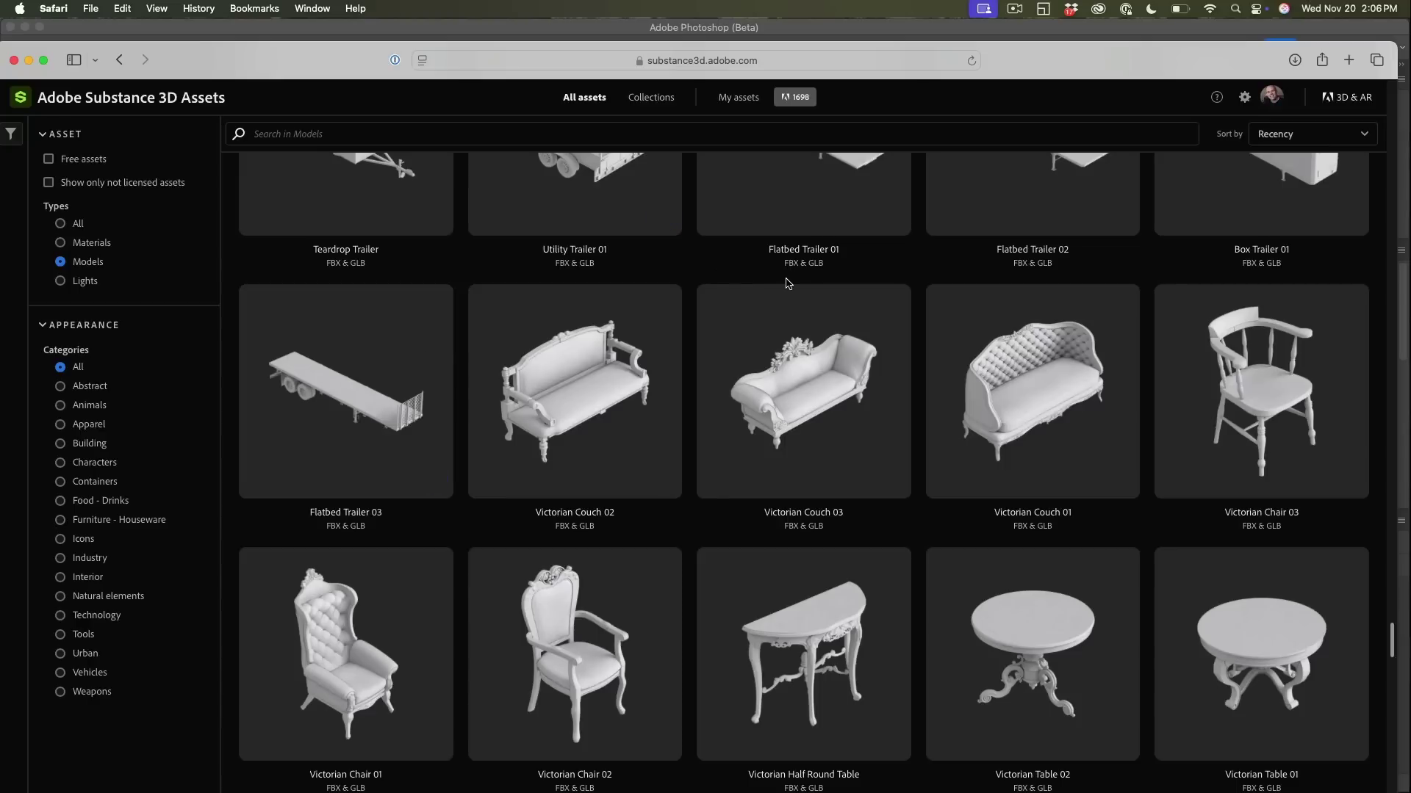
# Try the Materials, Models and Lights type filters, then show all assets and scroll the library.
pyautogui.click(93, 243)
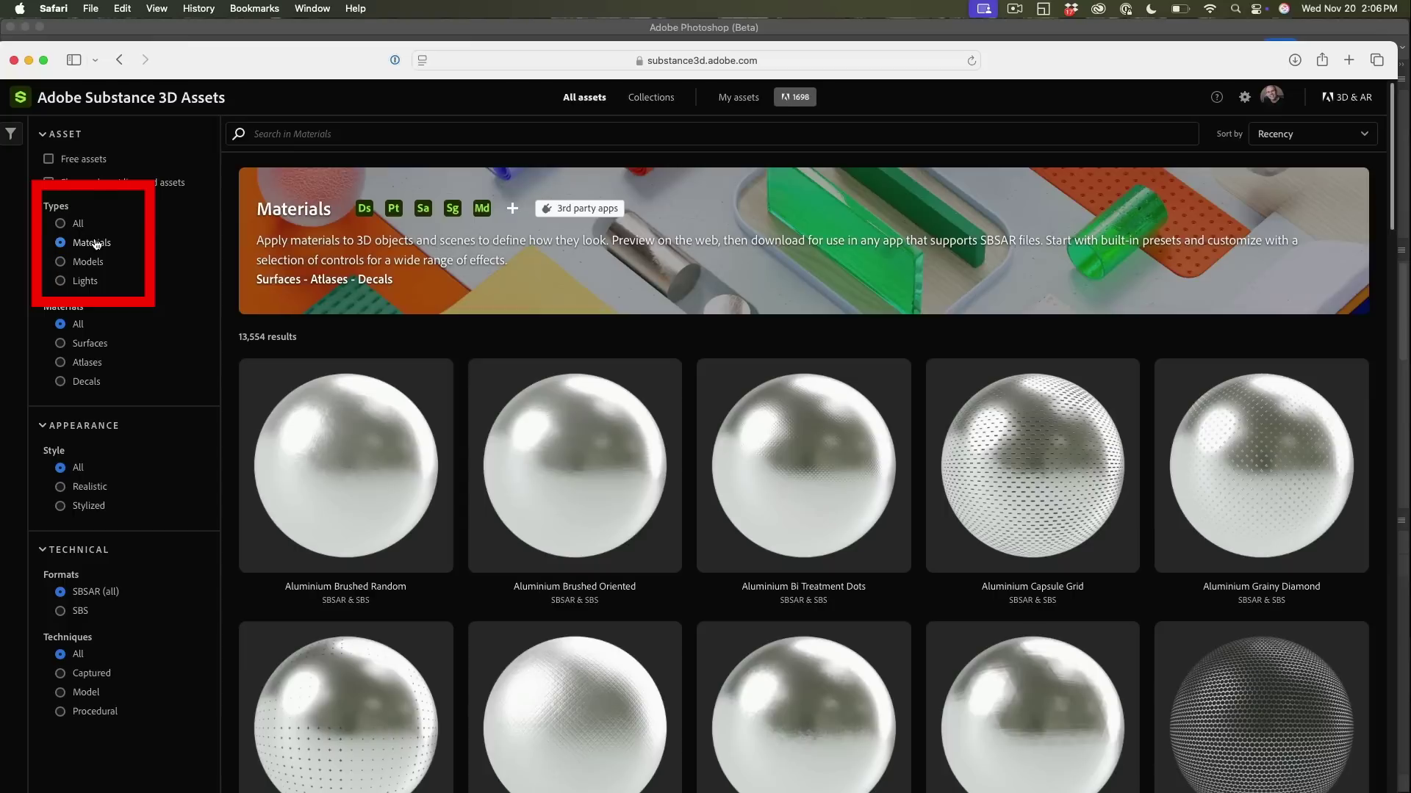
pyautogui.click(94, 261)
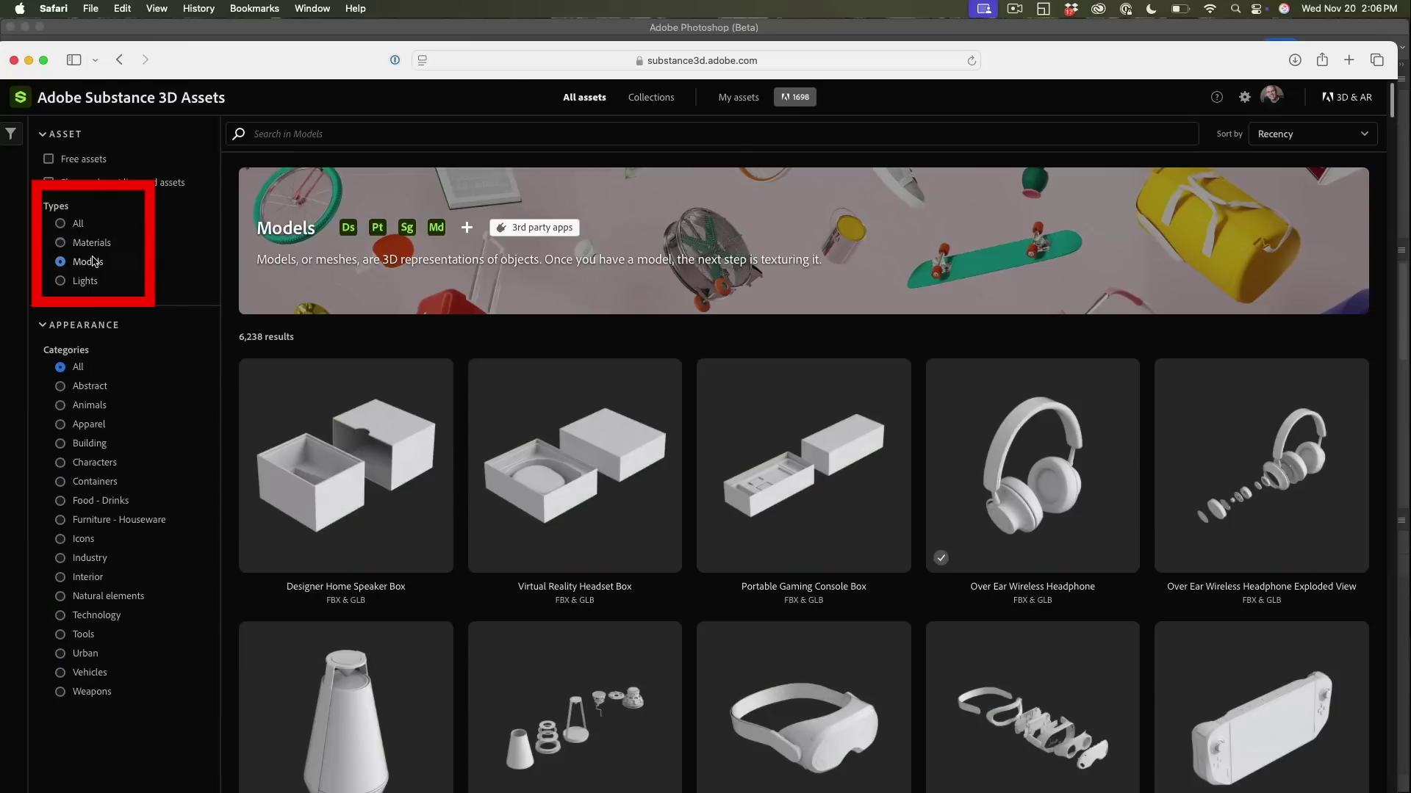
pyautogui.click(87, 281)
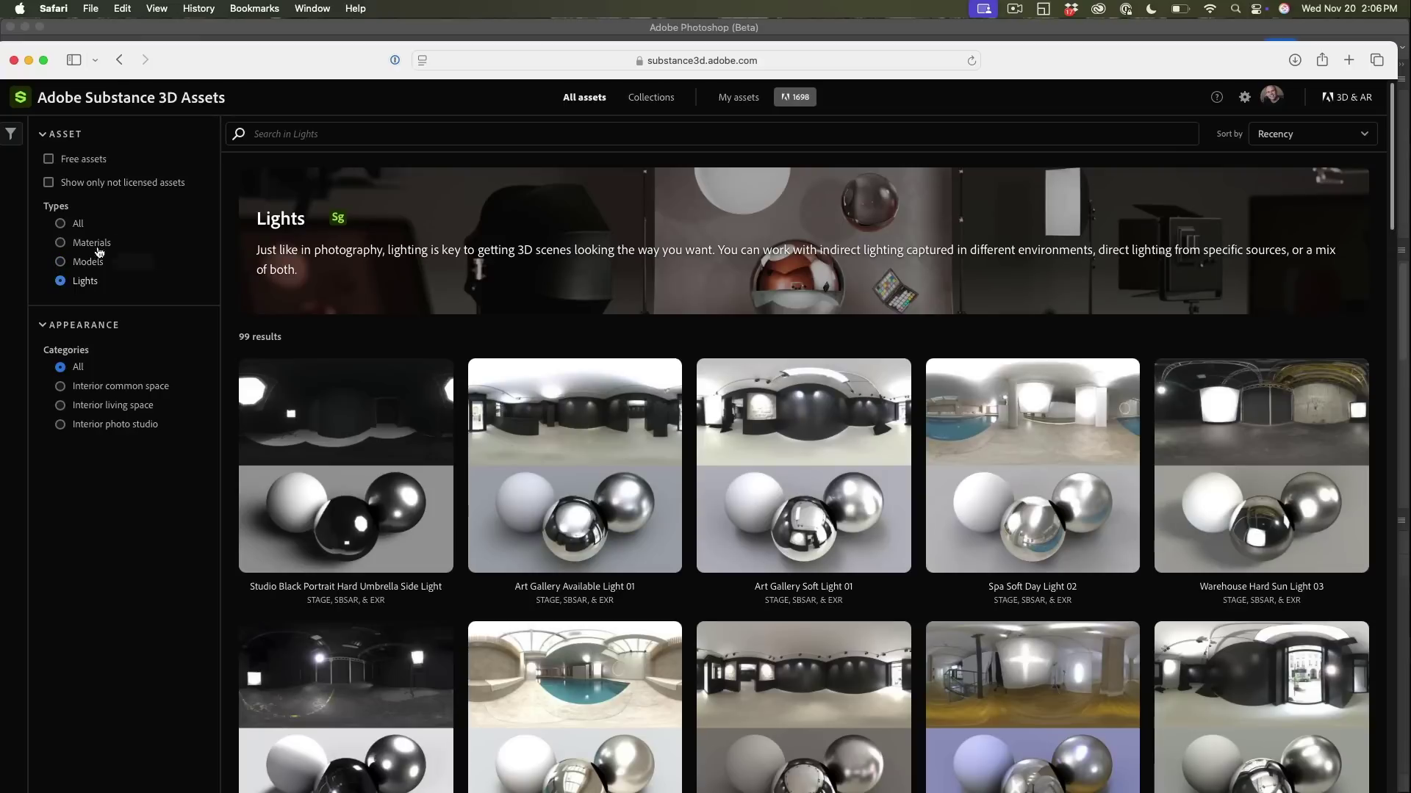
pyautogui.click(60, 223)
pyautogui.scroll(-15, 618, 433)
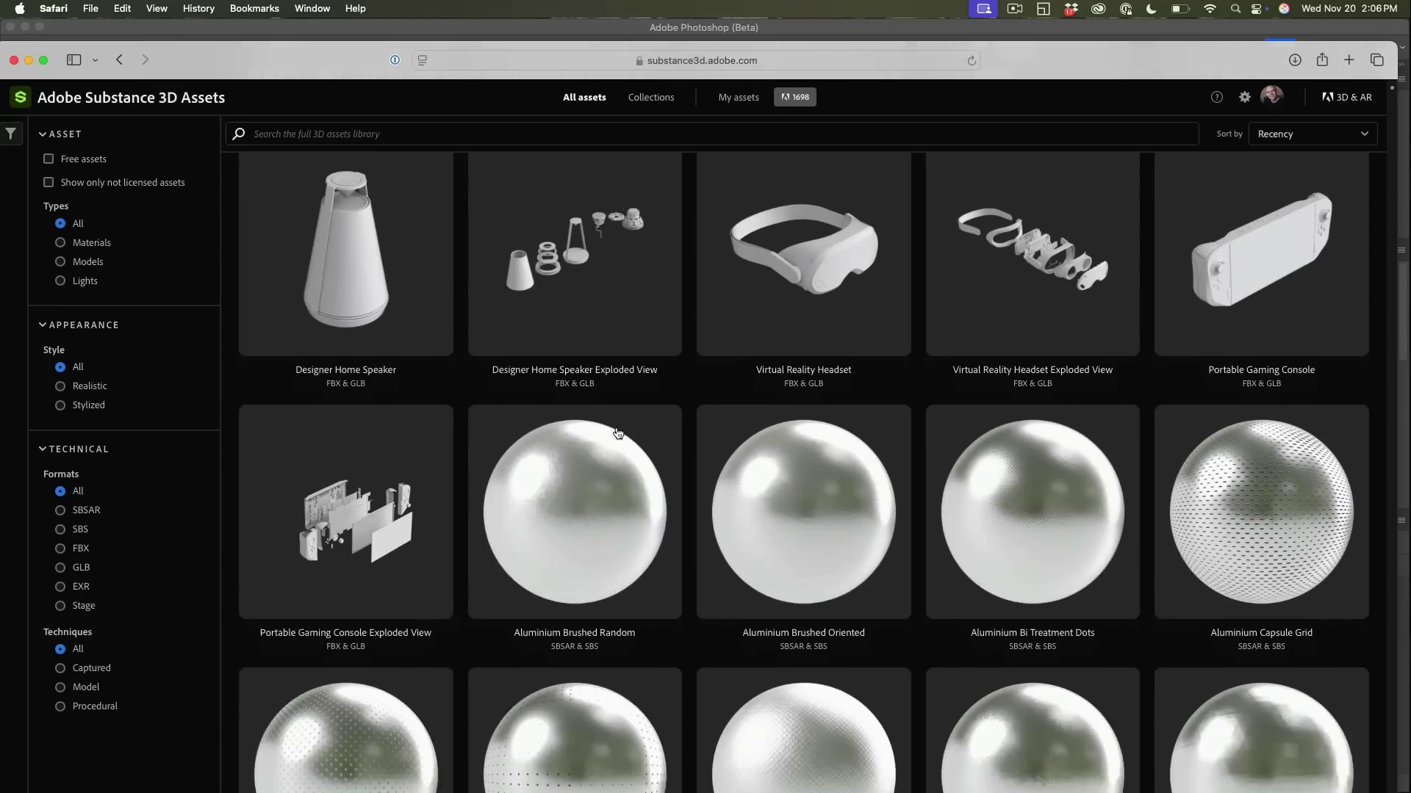
pyautogui.scroll(-15, 618, 433)
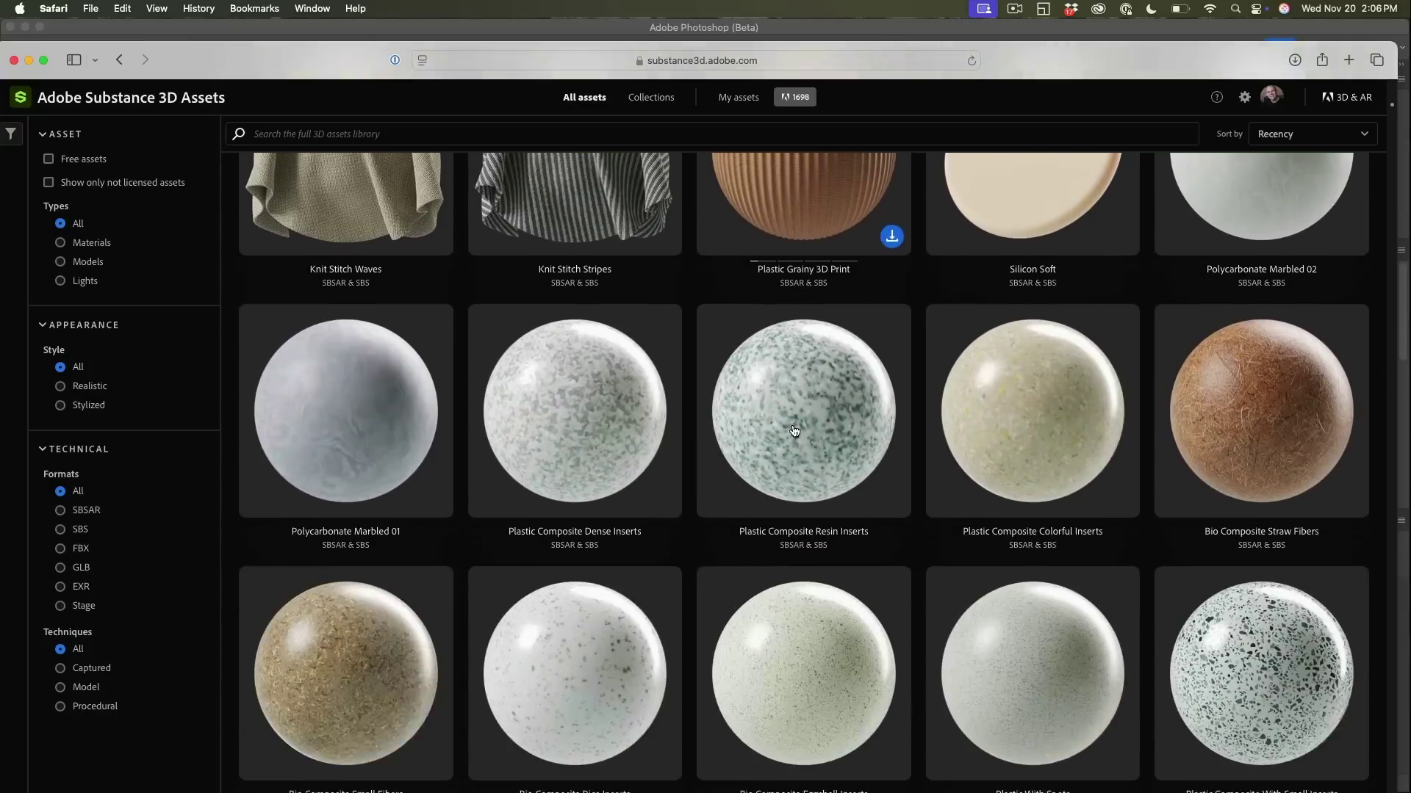
pyautogui.scroll(-15, 794, 431)
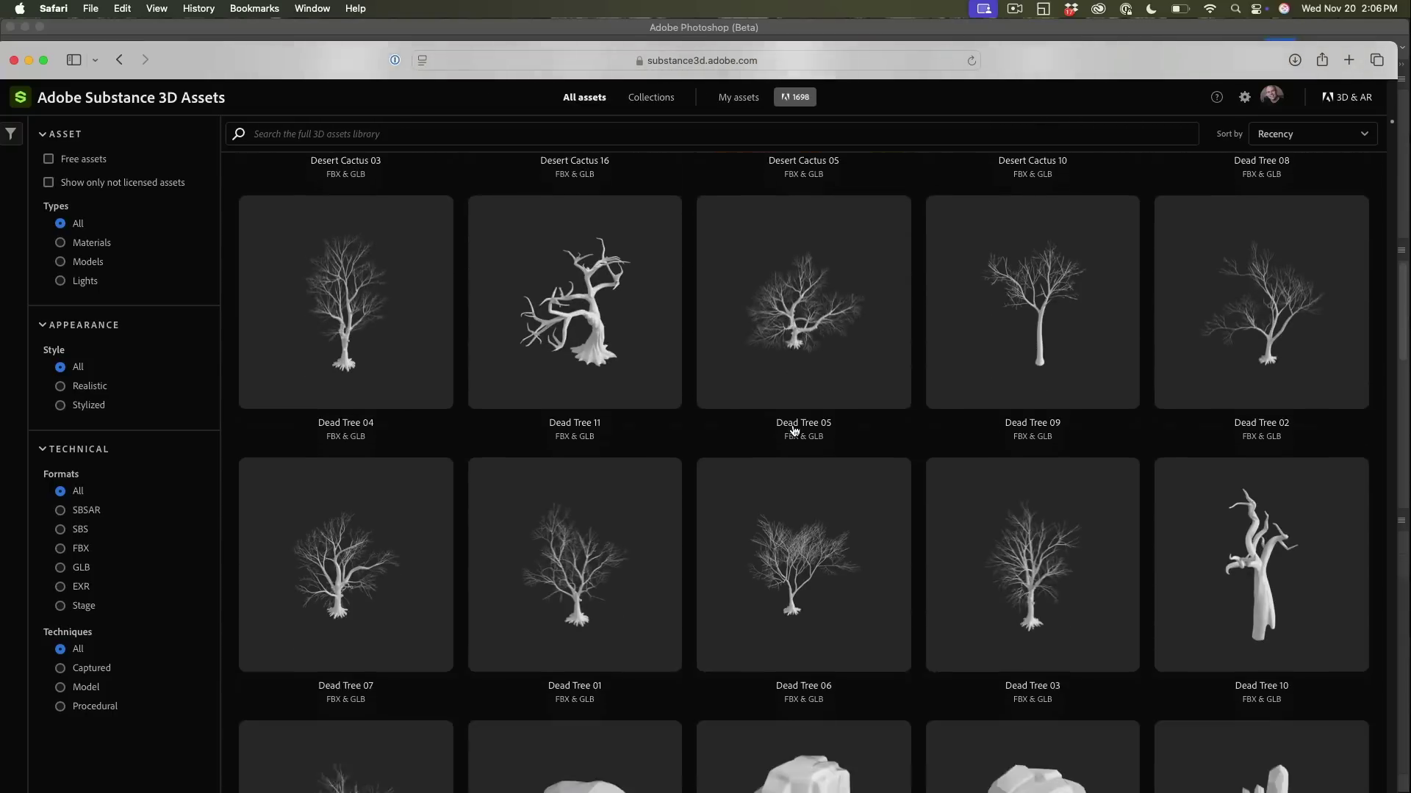
pyautogui.scroll(-10, 794, 431)
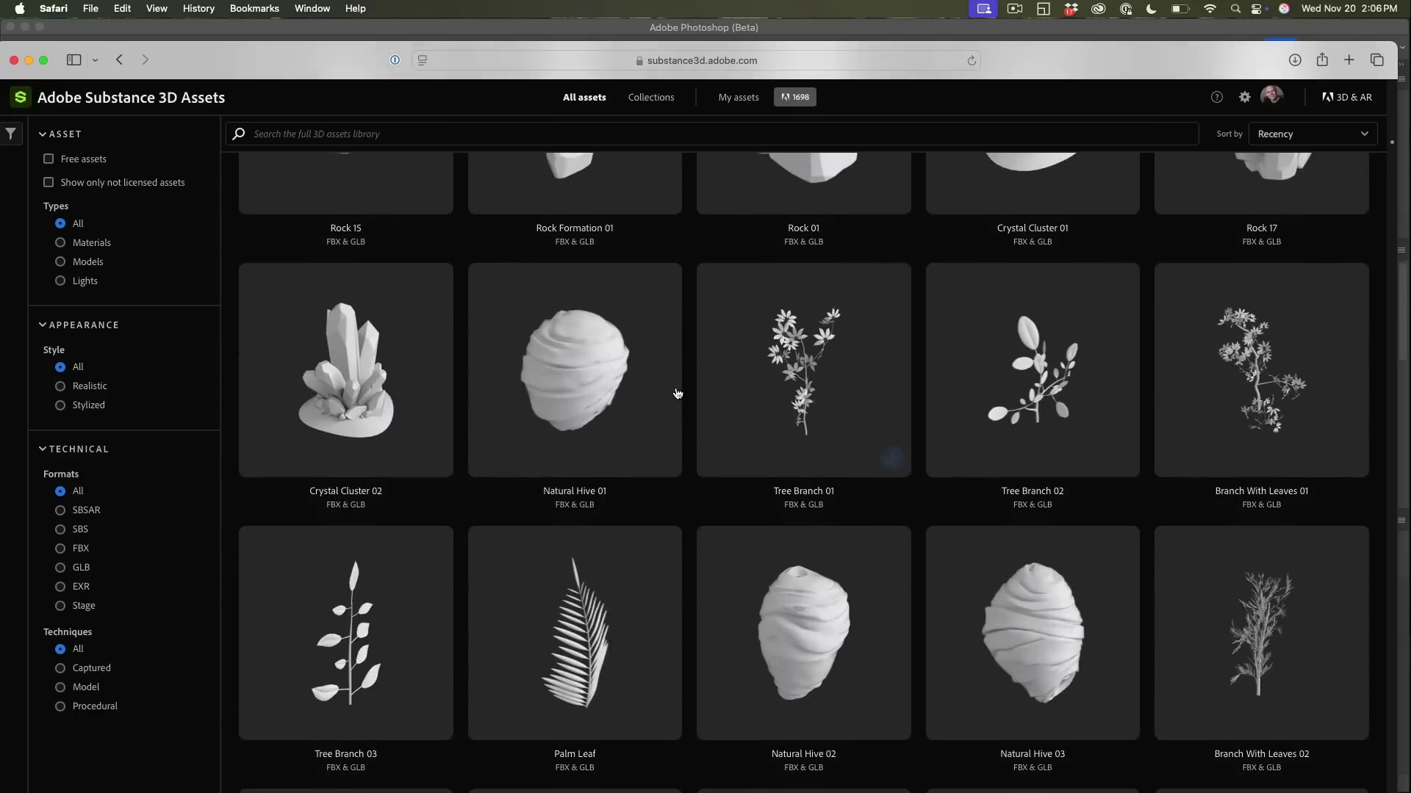
# Filter to Models and download Victorian Couch 03.
pyautogui.click(61, 264)
pyautogui.scroll(-15, 522, 394)
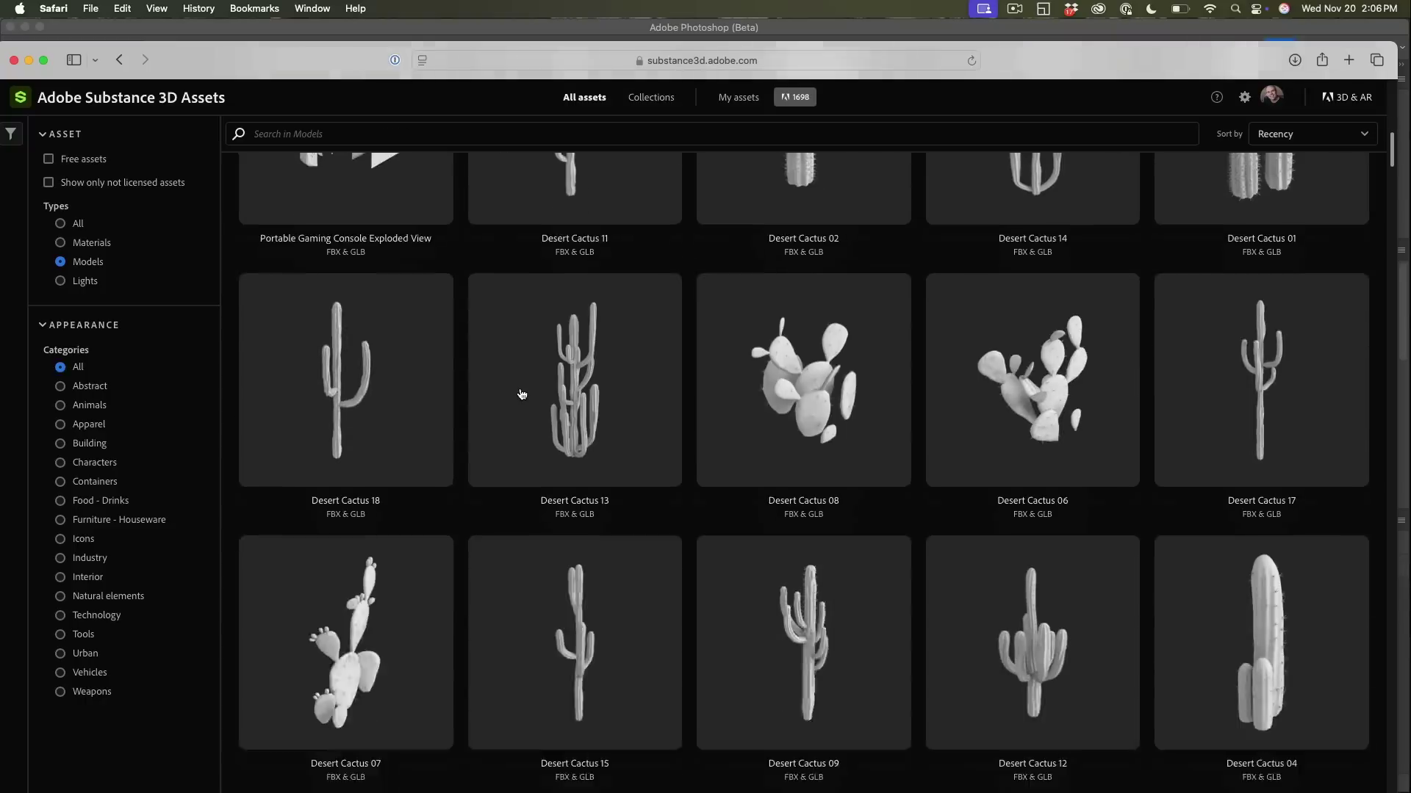
pyautogui.scroll(-15, 764, 338)
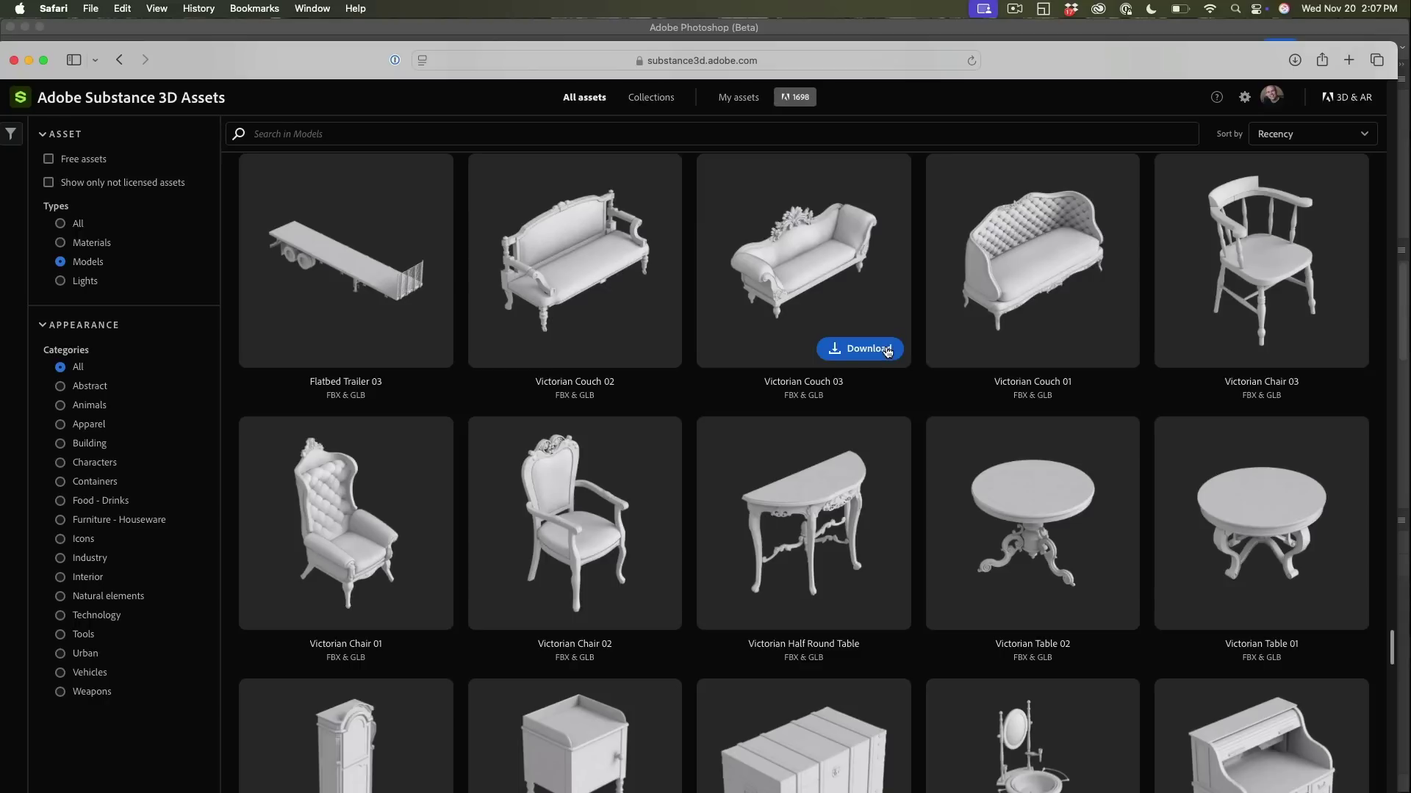
pyautogui.click(887, 352)
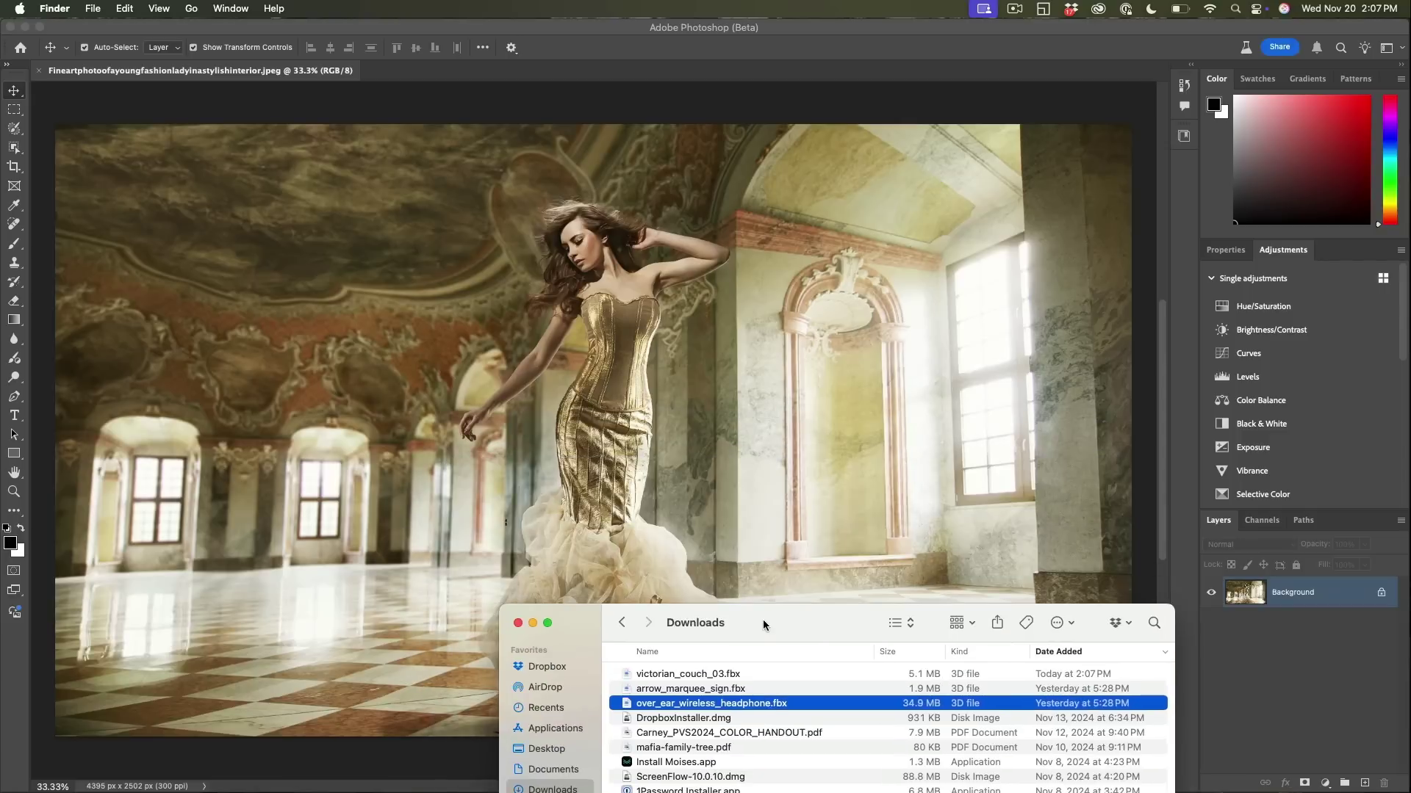
# Place victorian_couch_03.fbx lower left in the interior photo and open its smart object contents.
pyautogui.moveTo(763, 621); pyautogui.dragTo(850, 608)
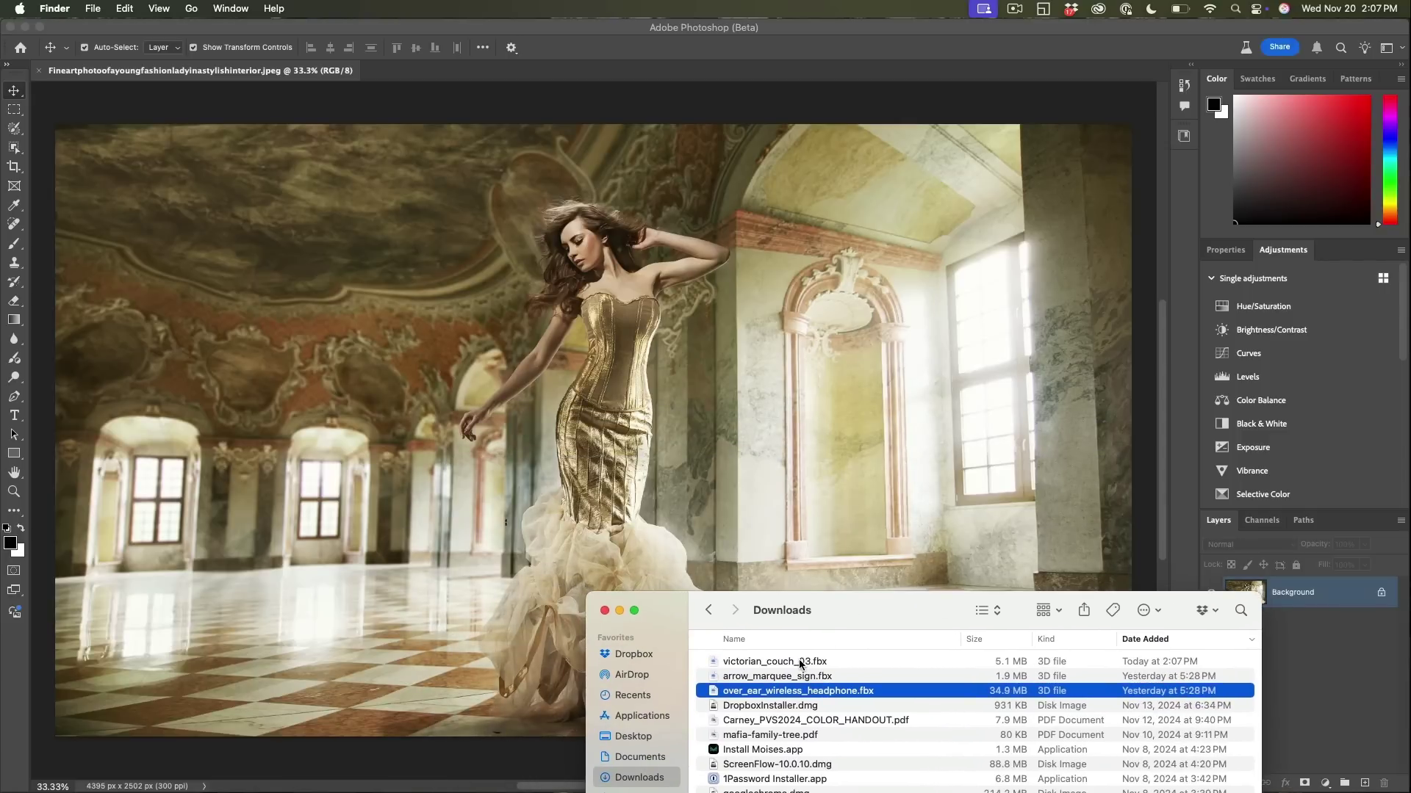
pyautogui.moveTo(801, 659); pyautogui.dragTo(659, 468)
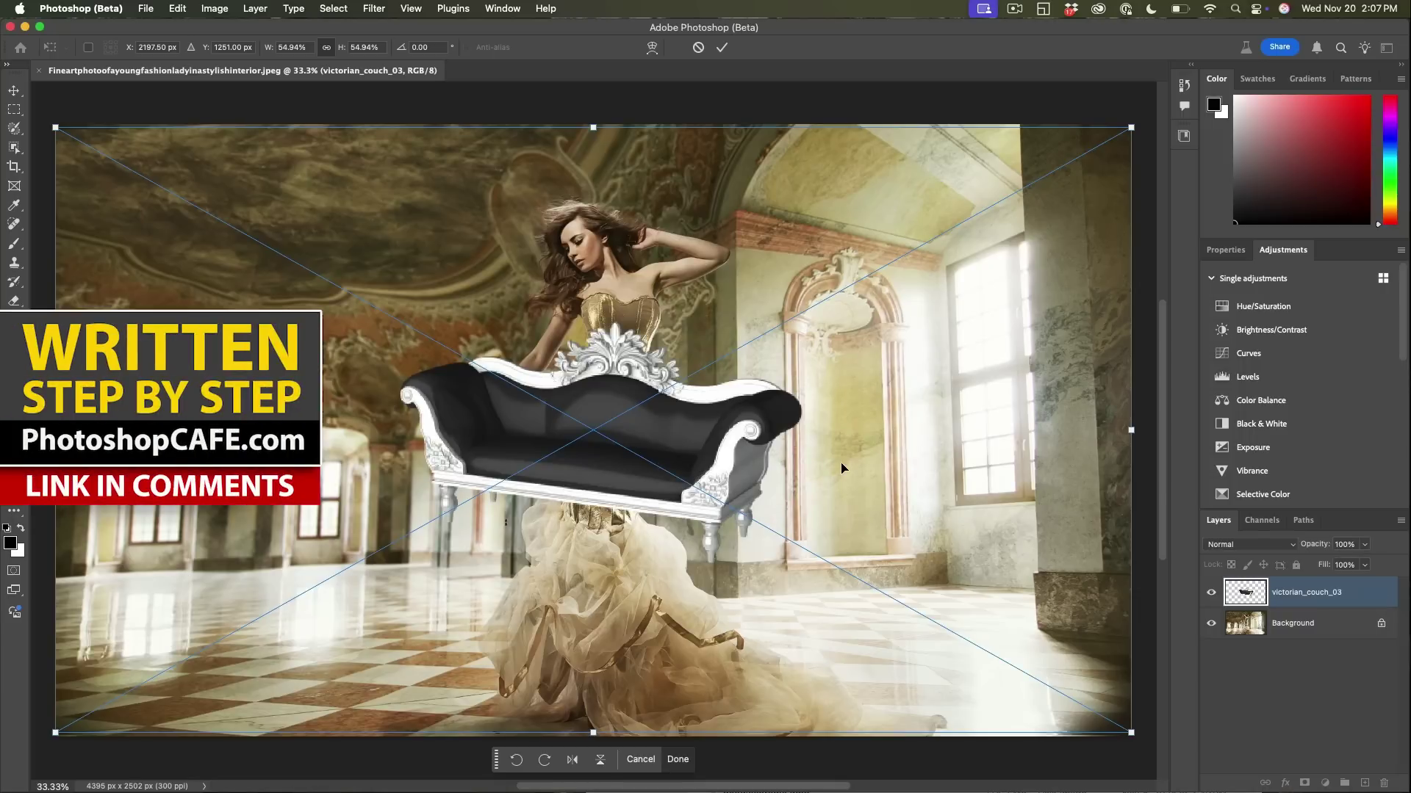
pyautogui.press('Return')
pyautogui.moveTo(722, 449); pyautogui.dragTo(414, 552)
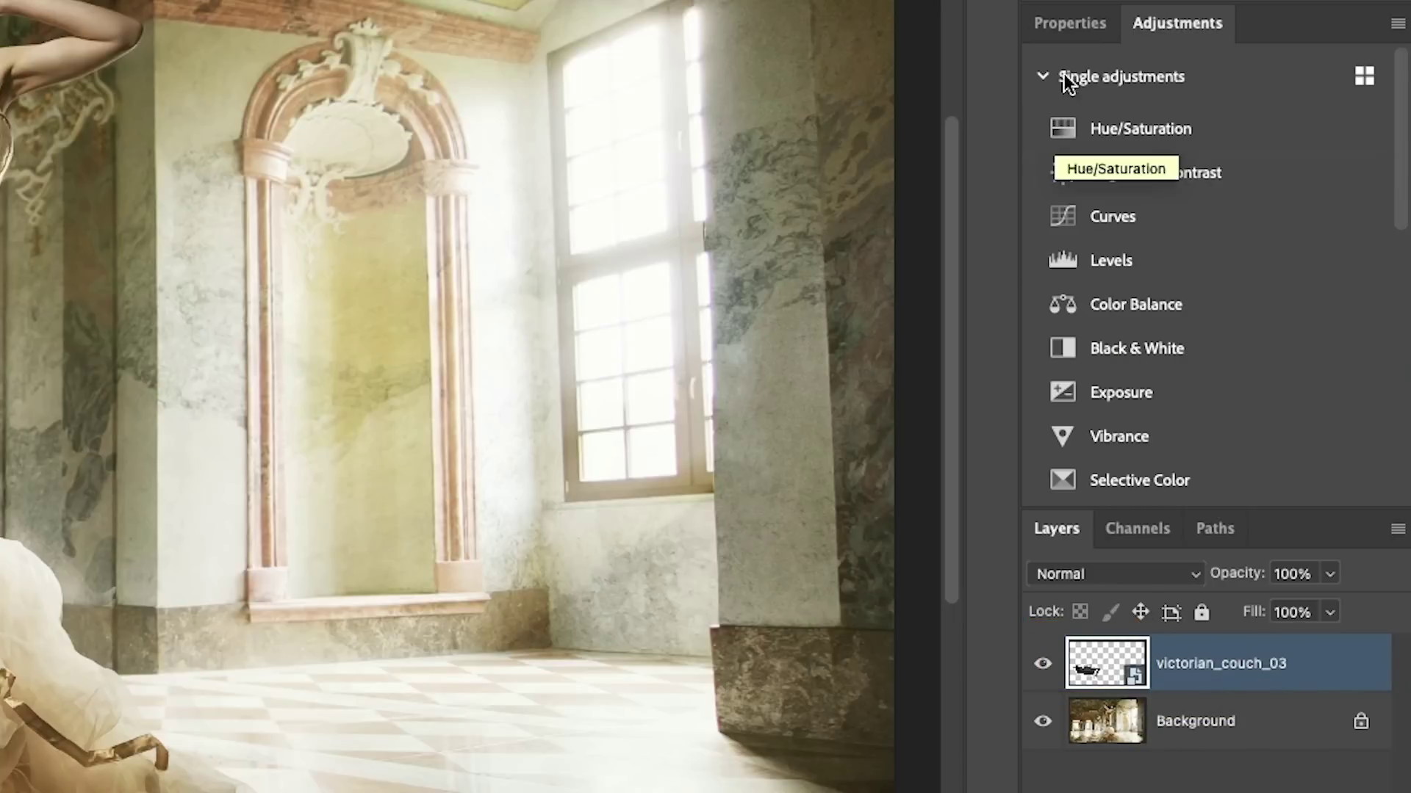
pyautogui.click(1077, 23)
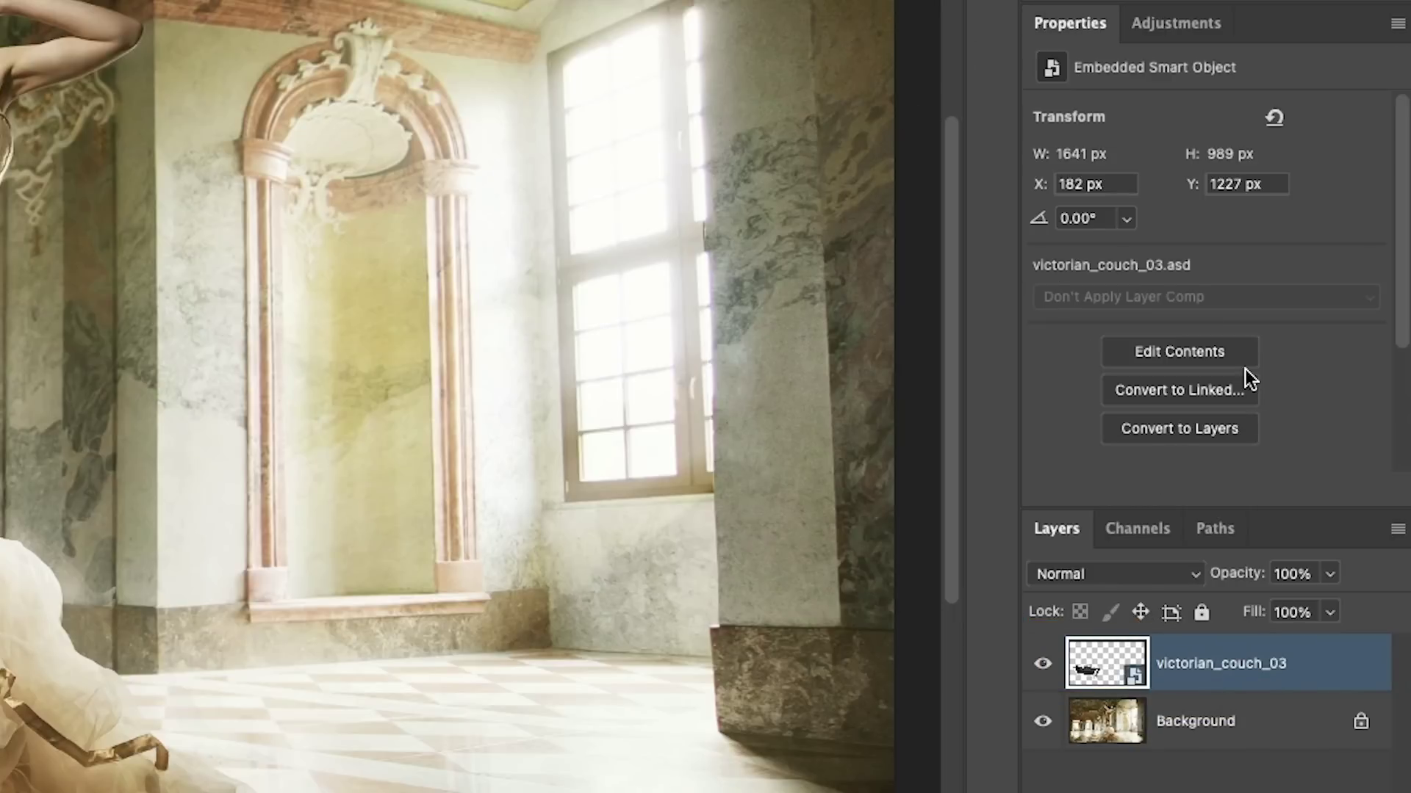
pyautogui.click(1193, 351)
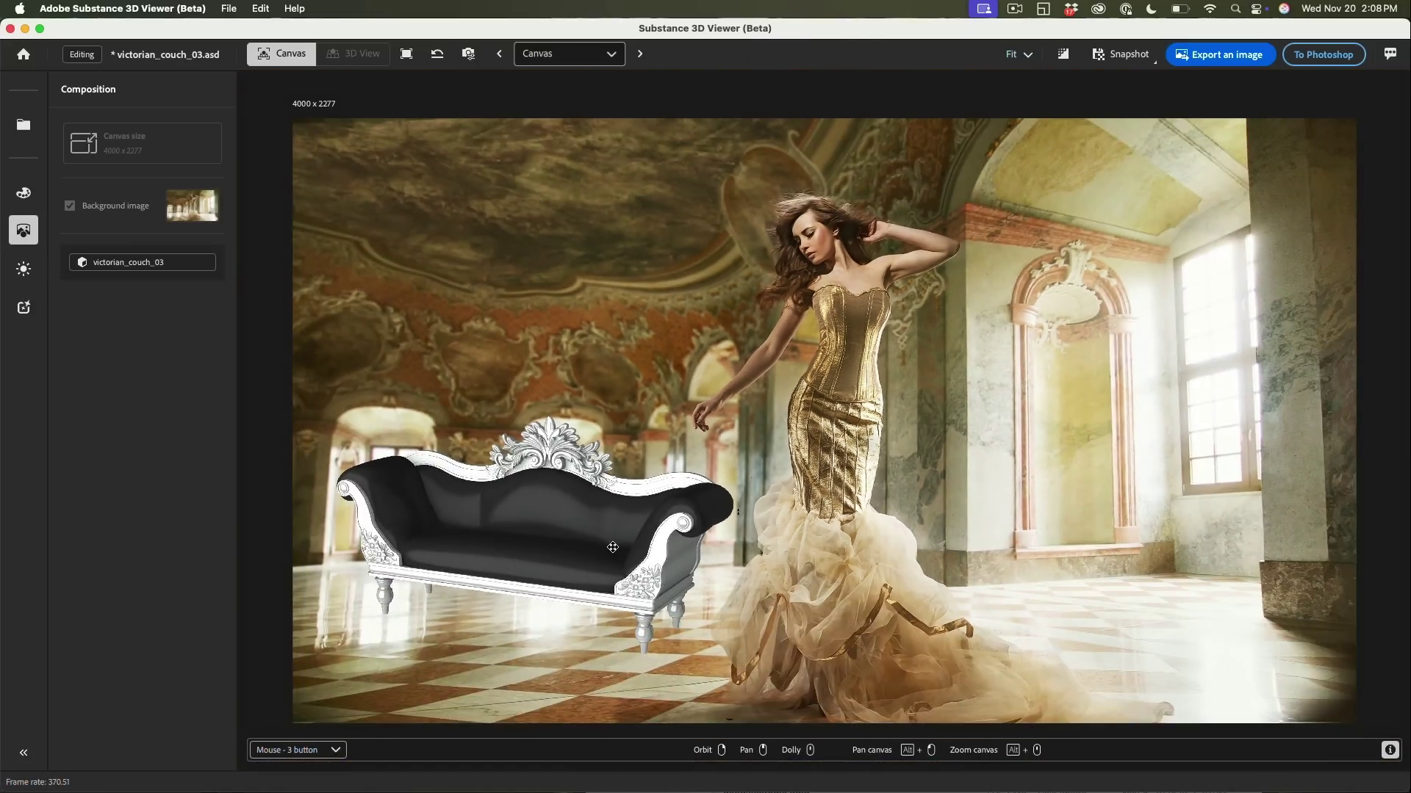
# Shift the couch right and down on the floor and set the field of view to 32.3°.
pyautogui.moveTo(612, 559); pyautogui.dragTo(647, 599)
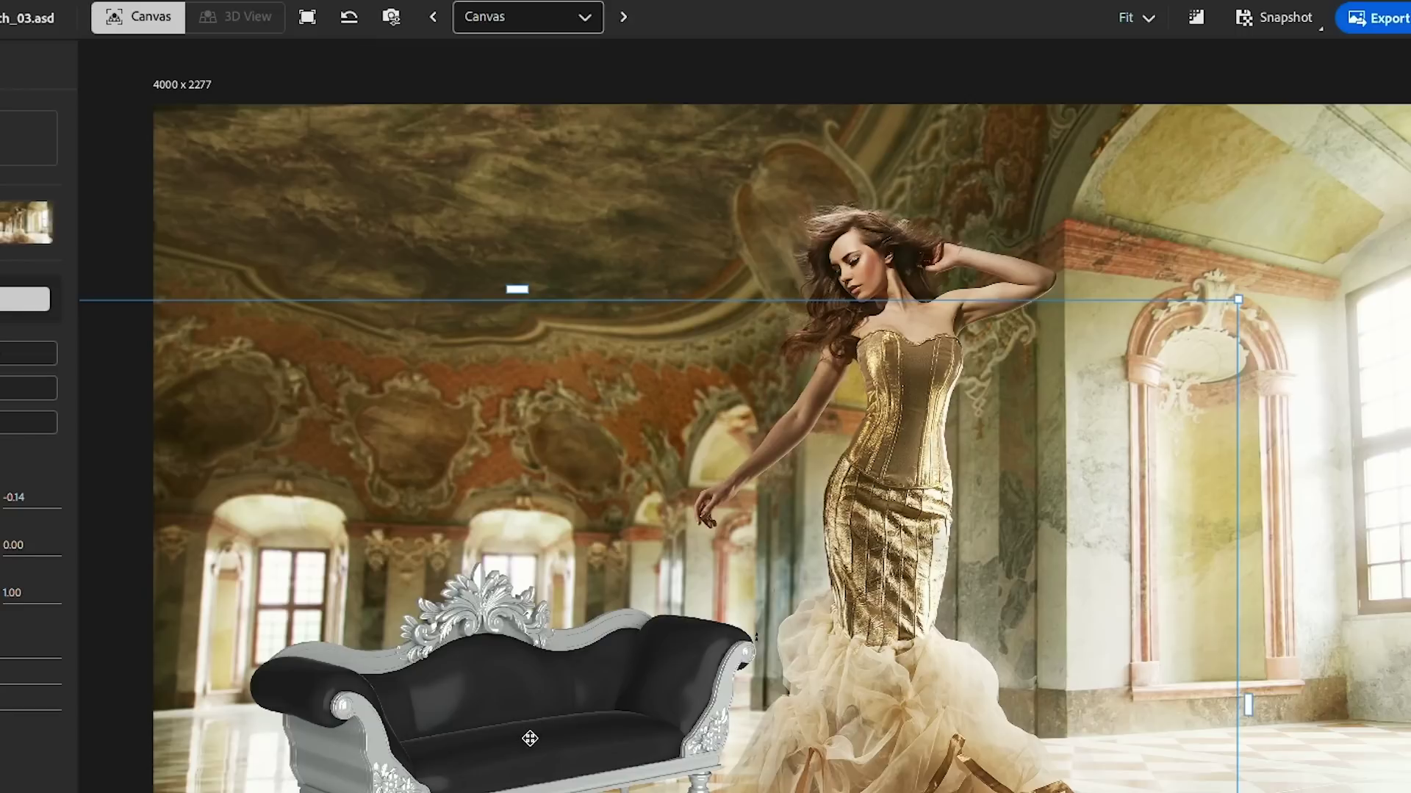
pyautogui.click(392, 16)
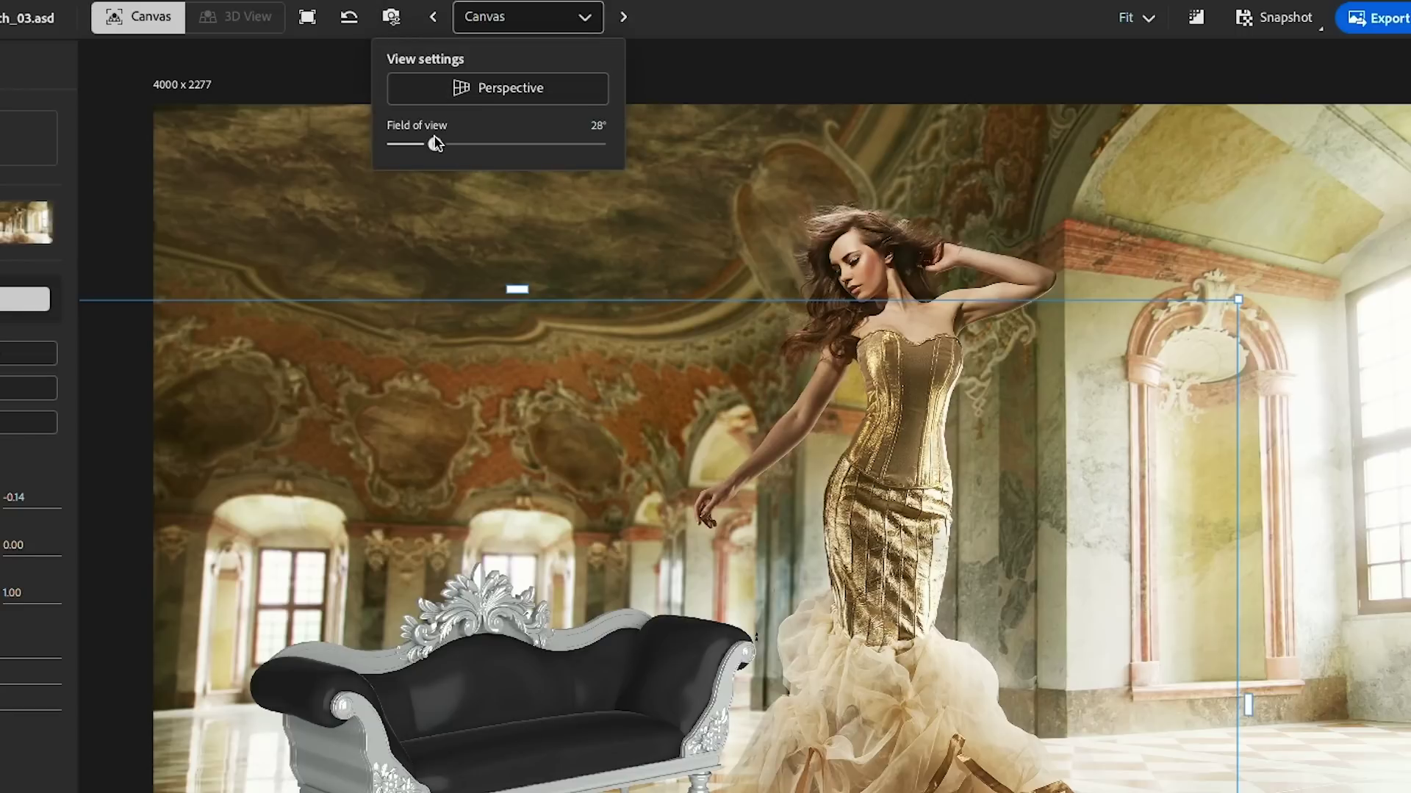
pyautogui.moveTo(437, 144); pyautogui.dragTo(444, 146)
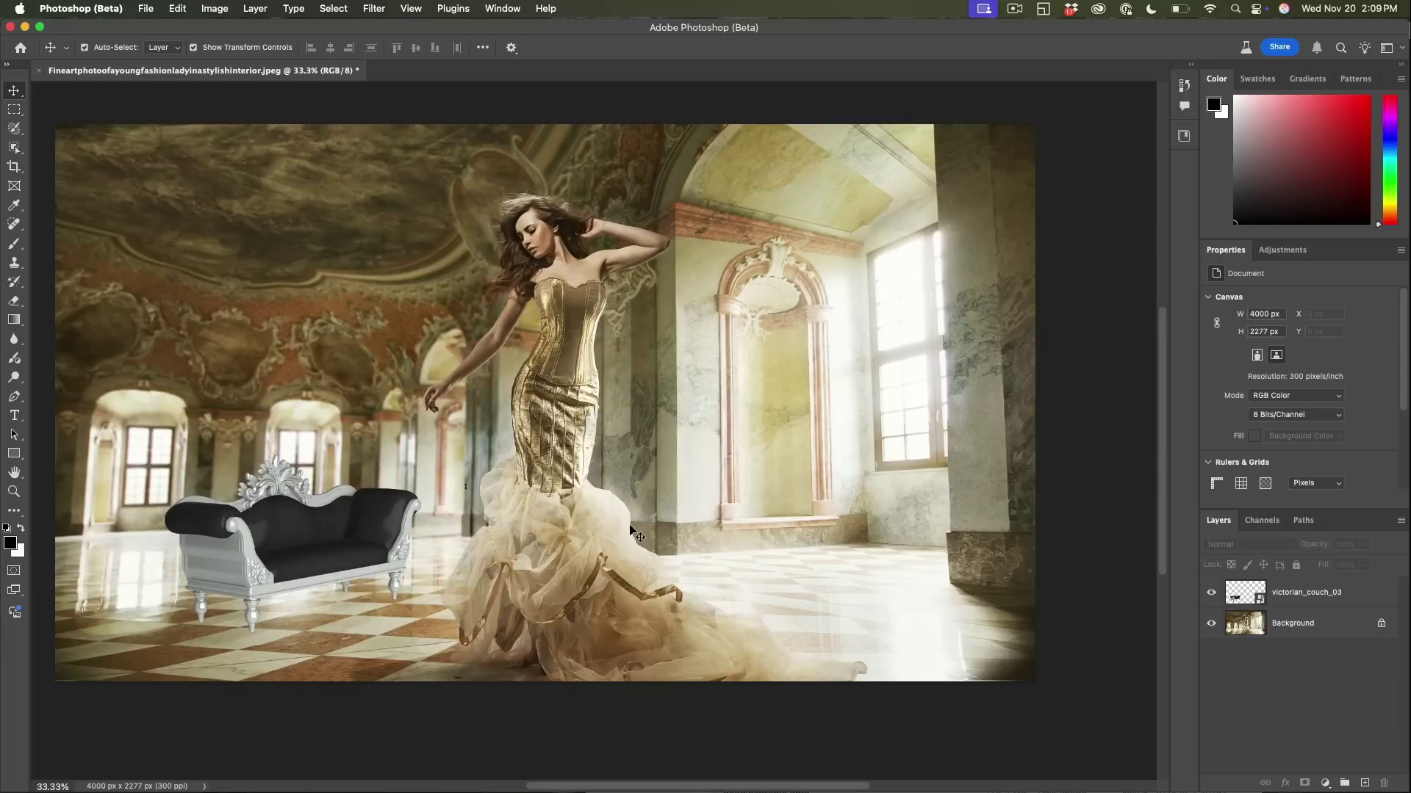
# Enlarge the couch, send it To Photoshop to update the couch layer, and return to the viewer.
pyautogui.click(316, 540)
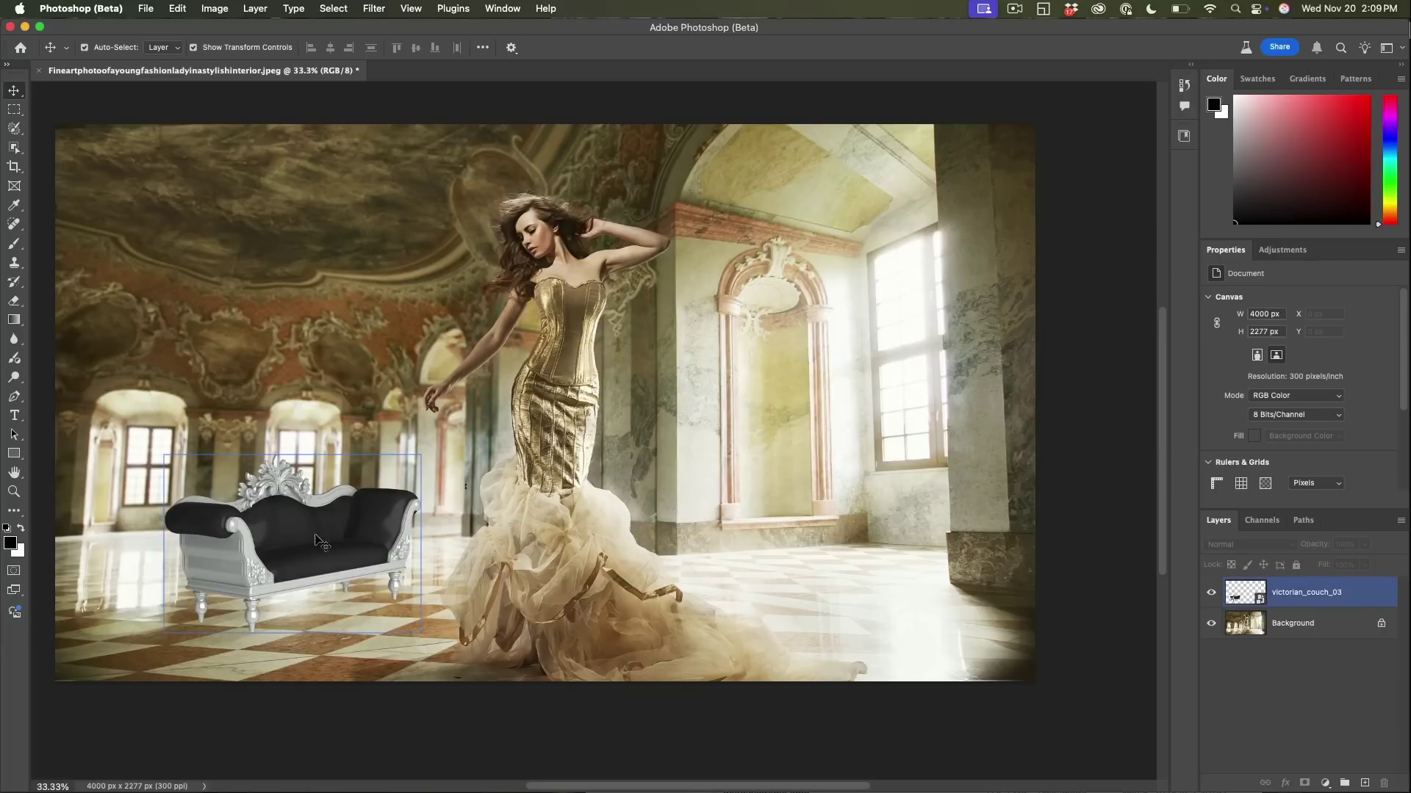
pyautogui.click(702, 459)
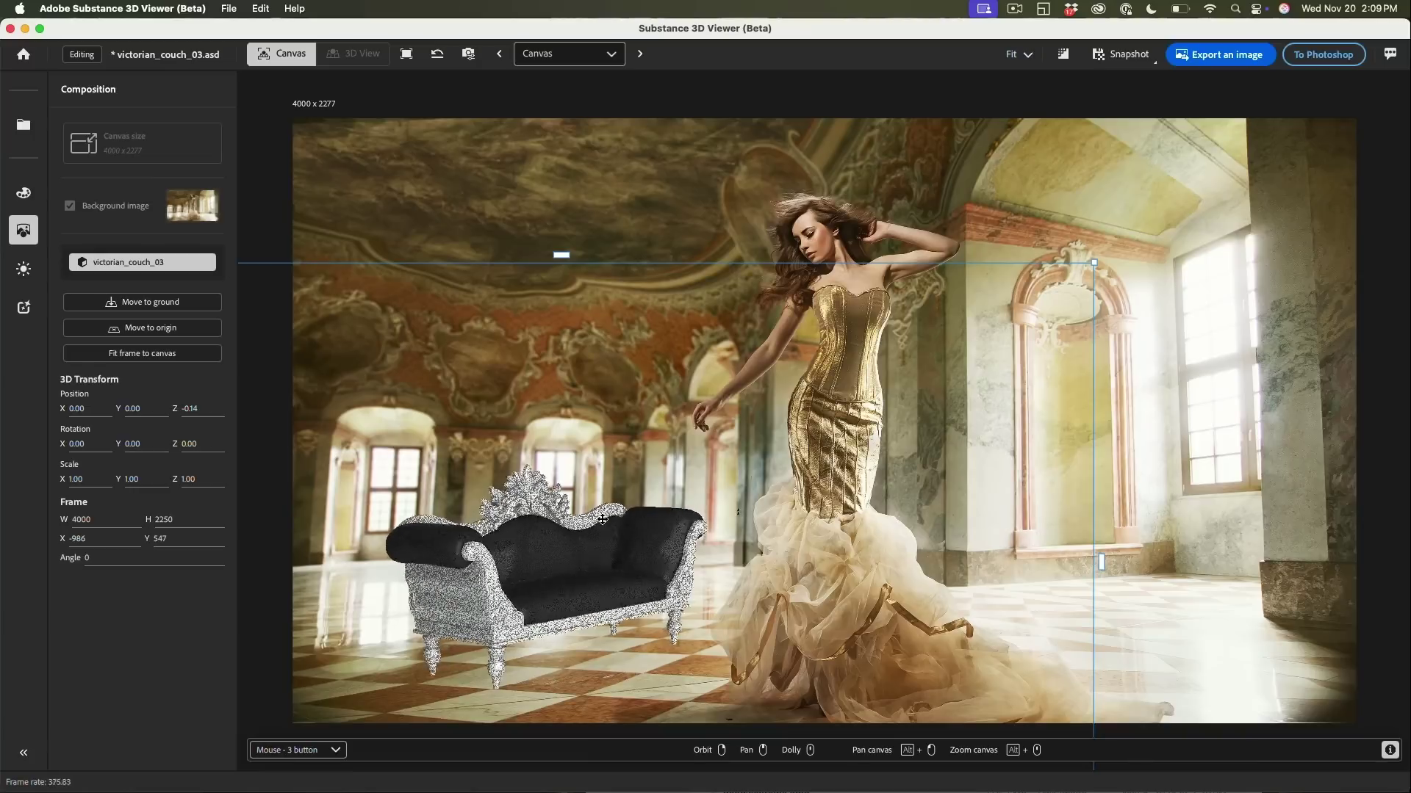
pyautogui.scroll(5, 604, 515)
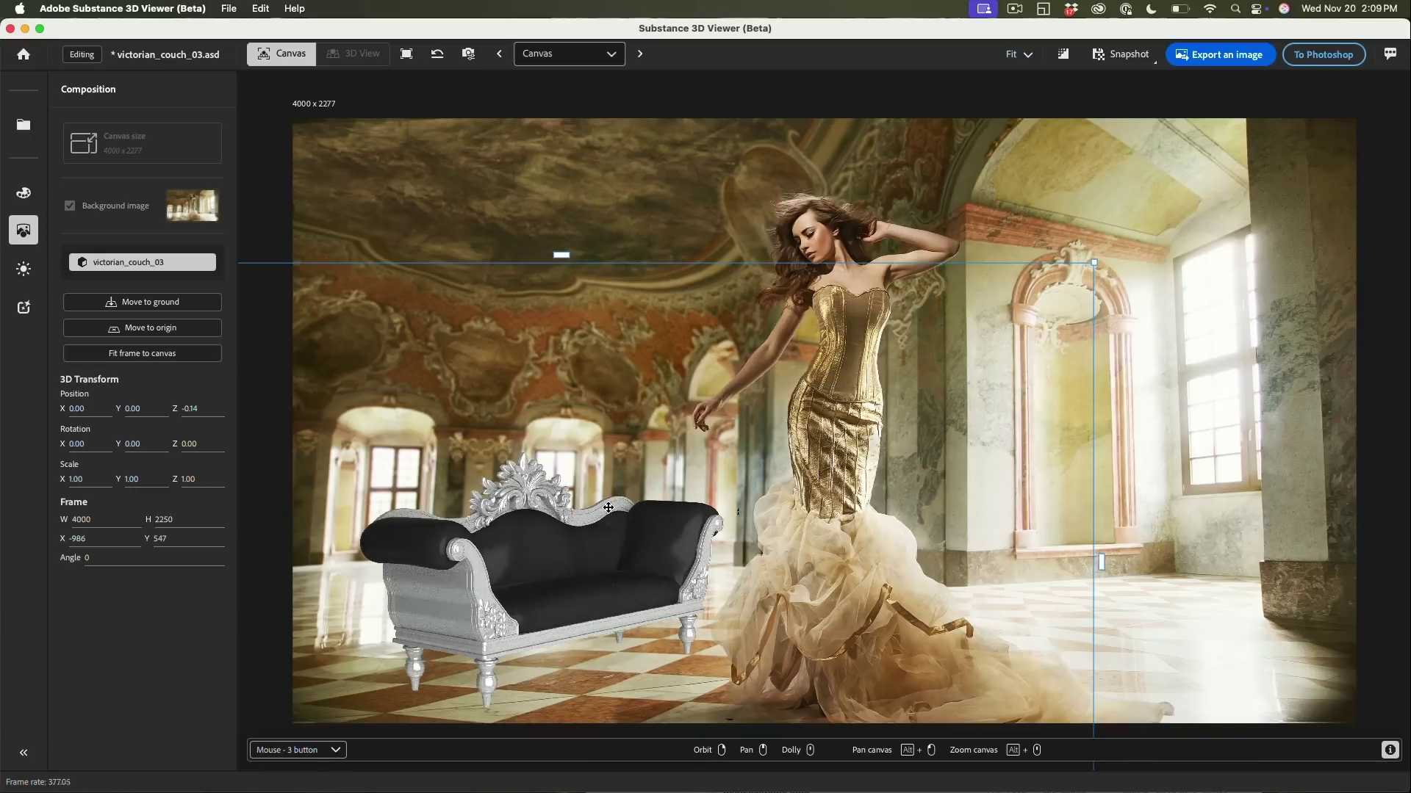
pyautogui.scroll(-1, 609, 508)
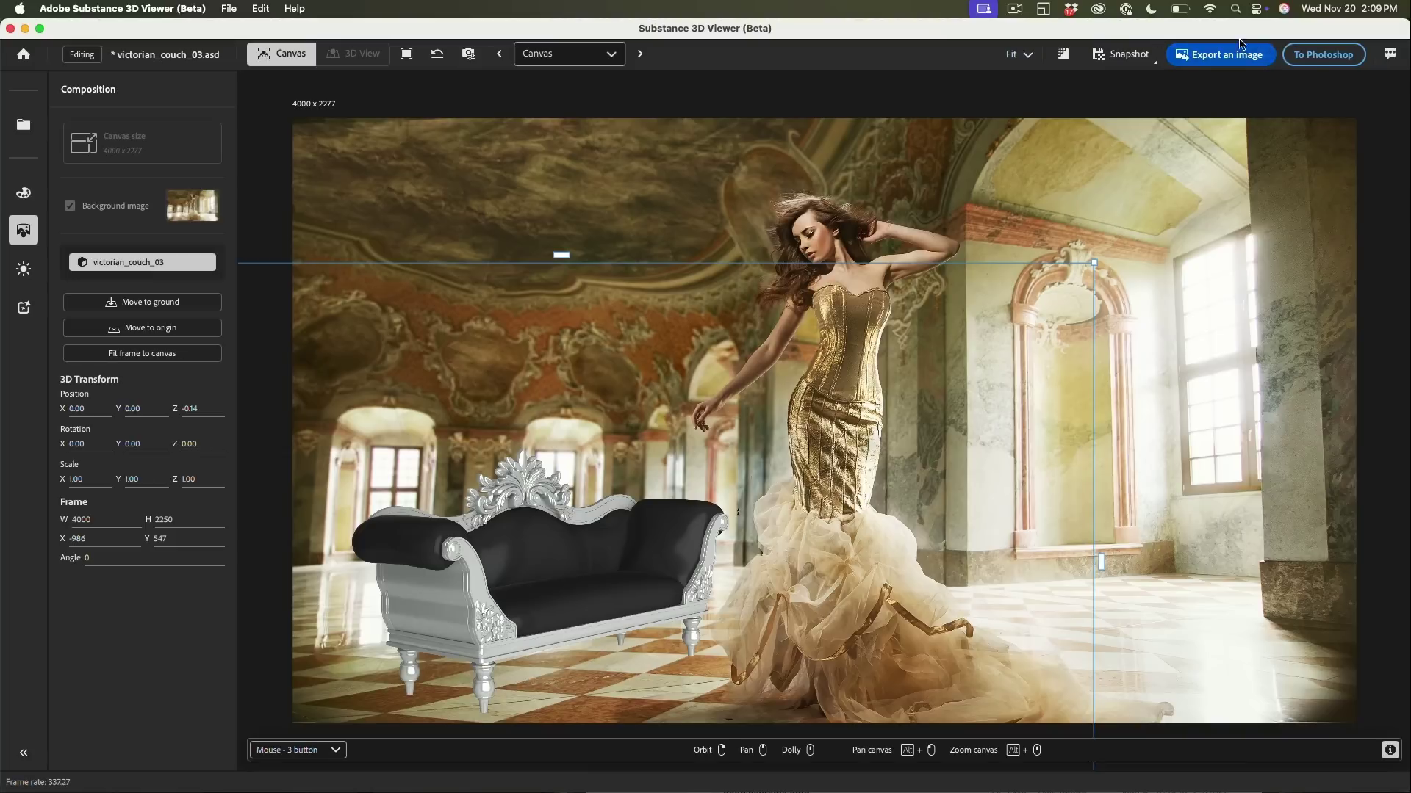
pyautogui.click(1325, 57)
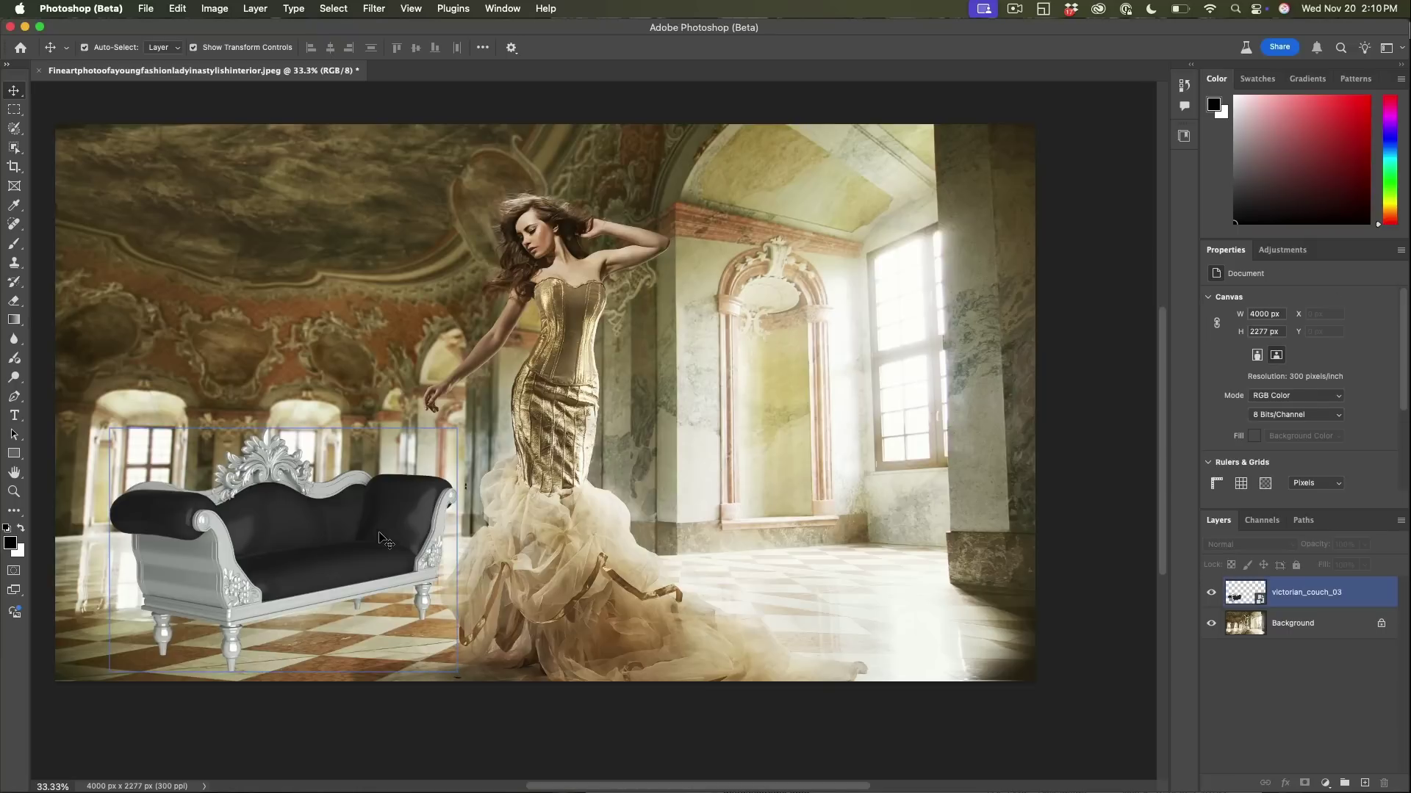
pyautogui.click(721, 481)
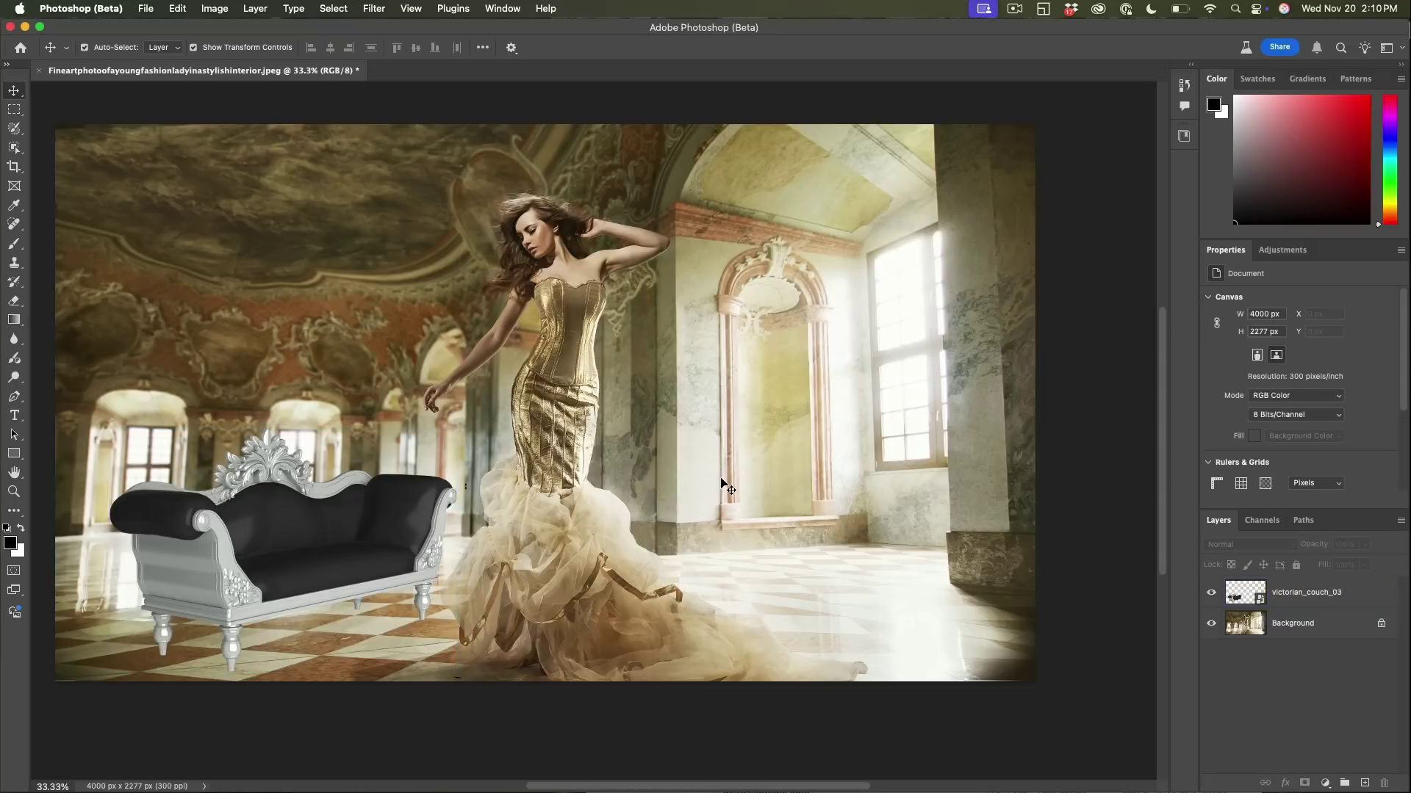
pyautogui.press('super+Tab')
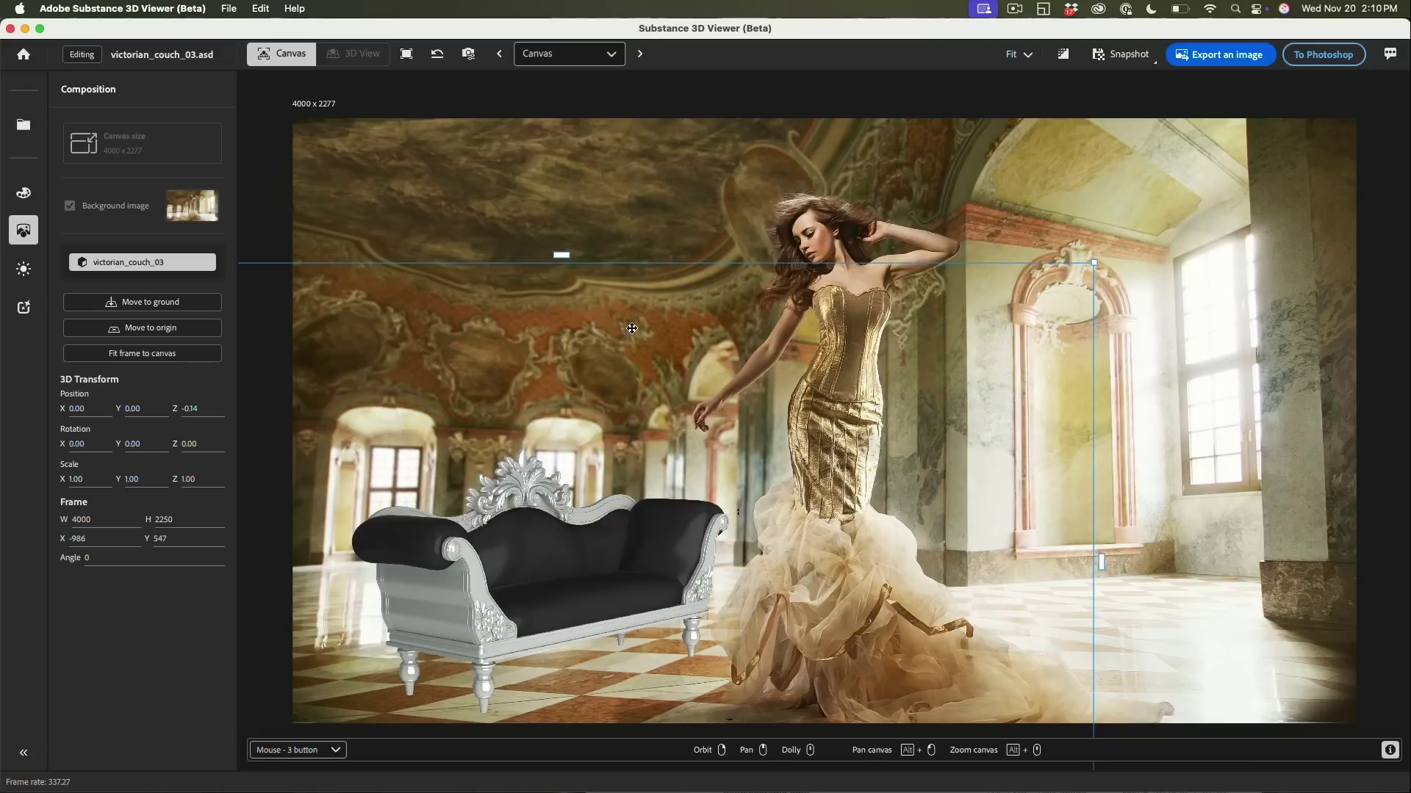
pyautogui.click(857, 416)
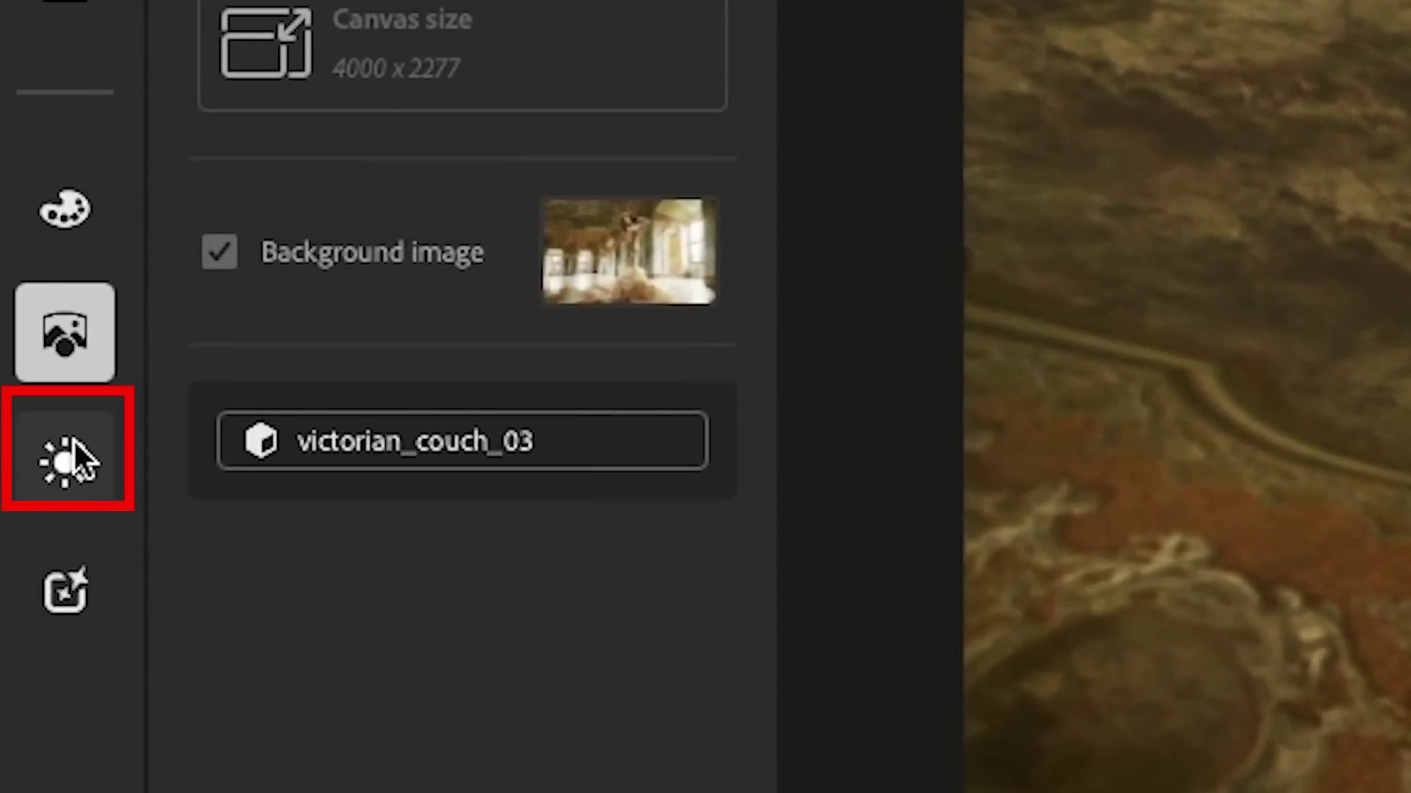
# Set the environment light rotation to -298 in the Environment panel.
pyautogui.click(26, 264)
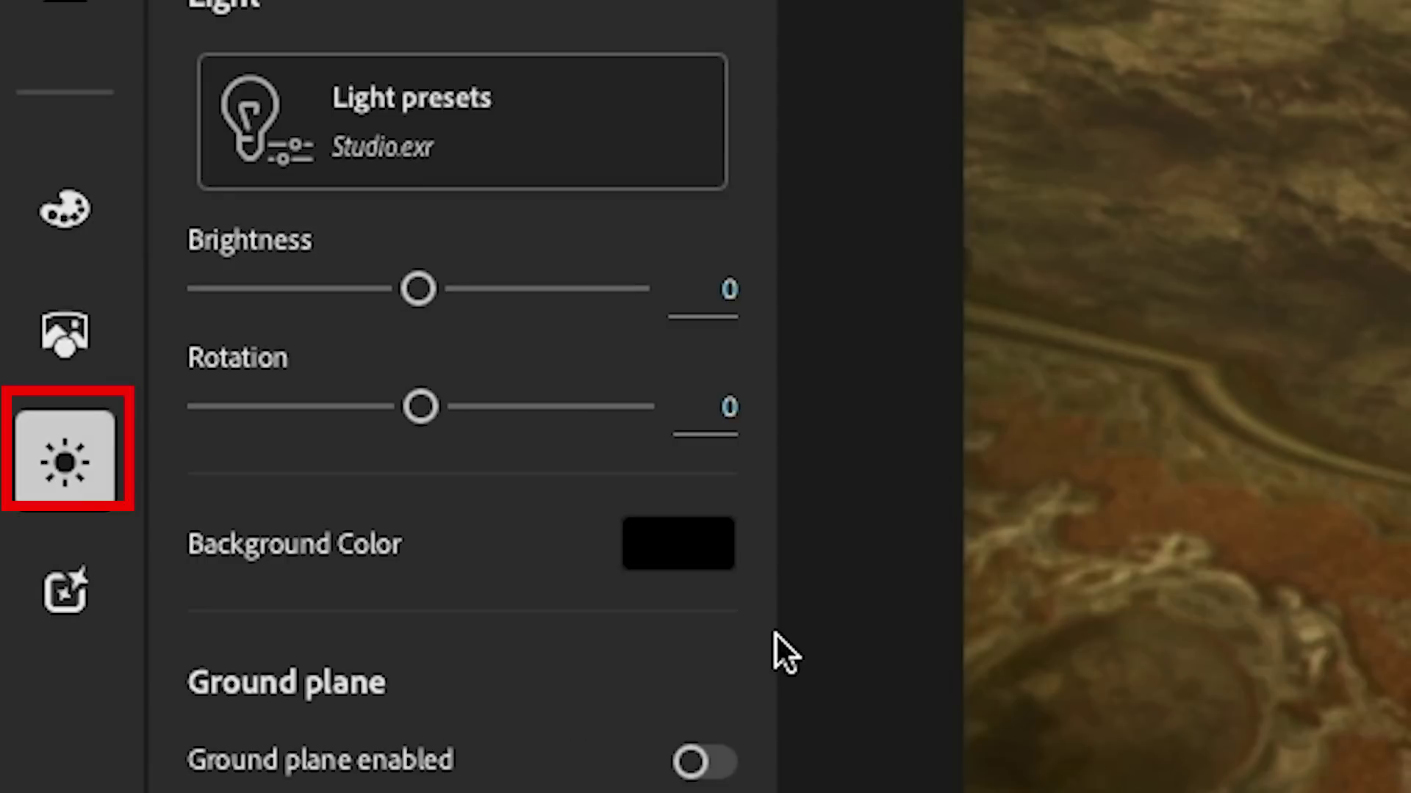
pyautogui.moveTo(420, 406); pyautogui.dragTo(580, 406)
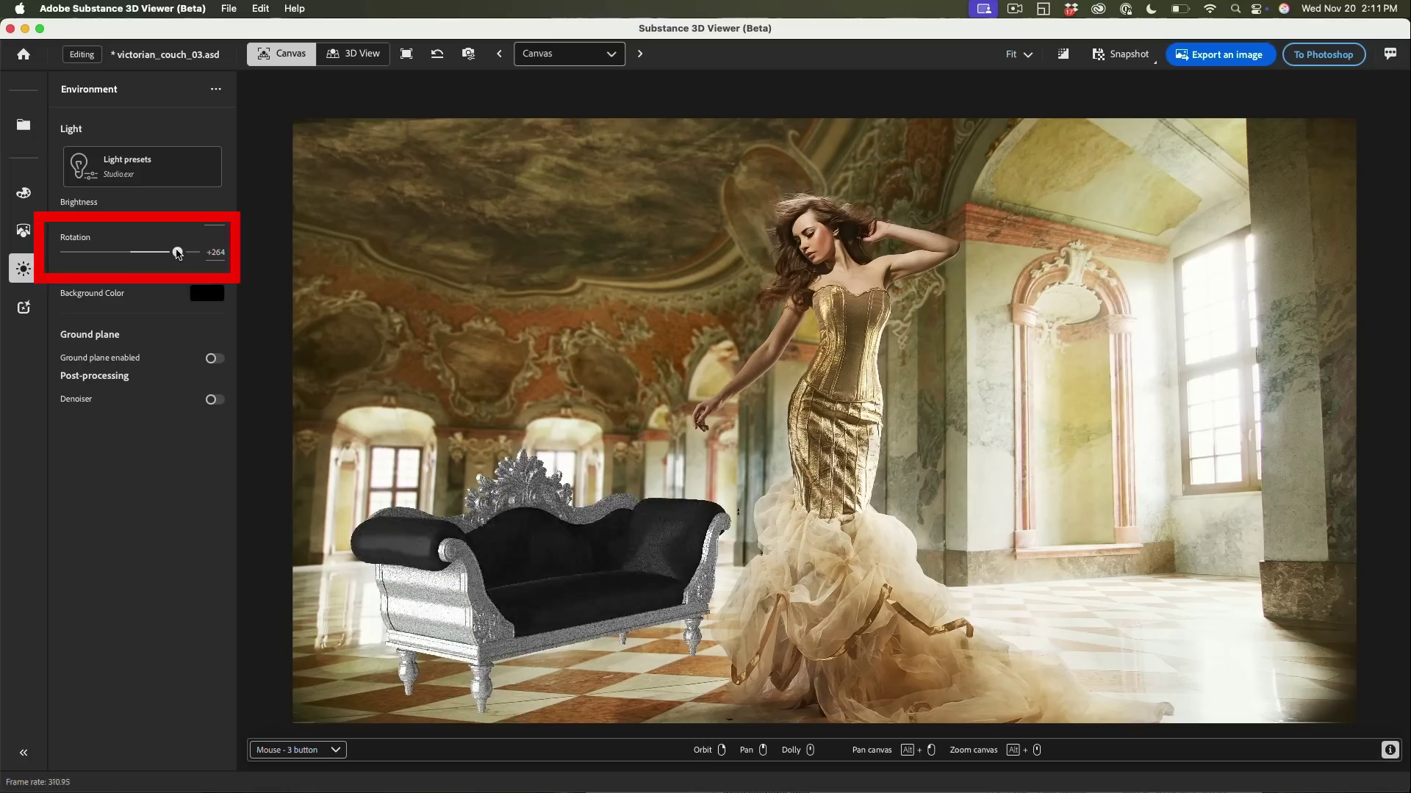
pyautogui.moveTo(177, 253); pyautogui.dragTo(76, 253)
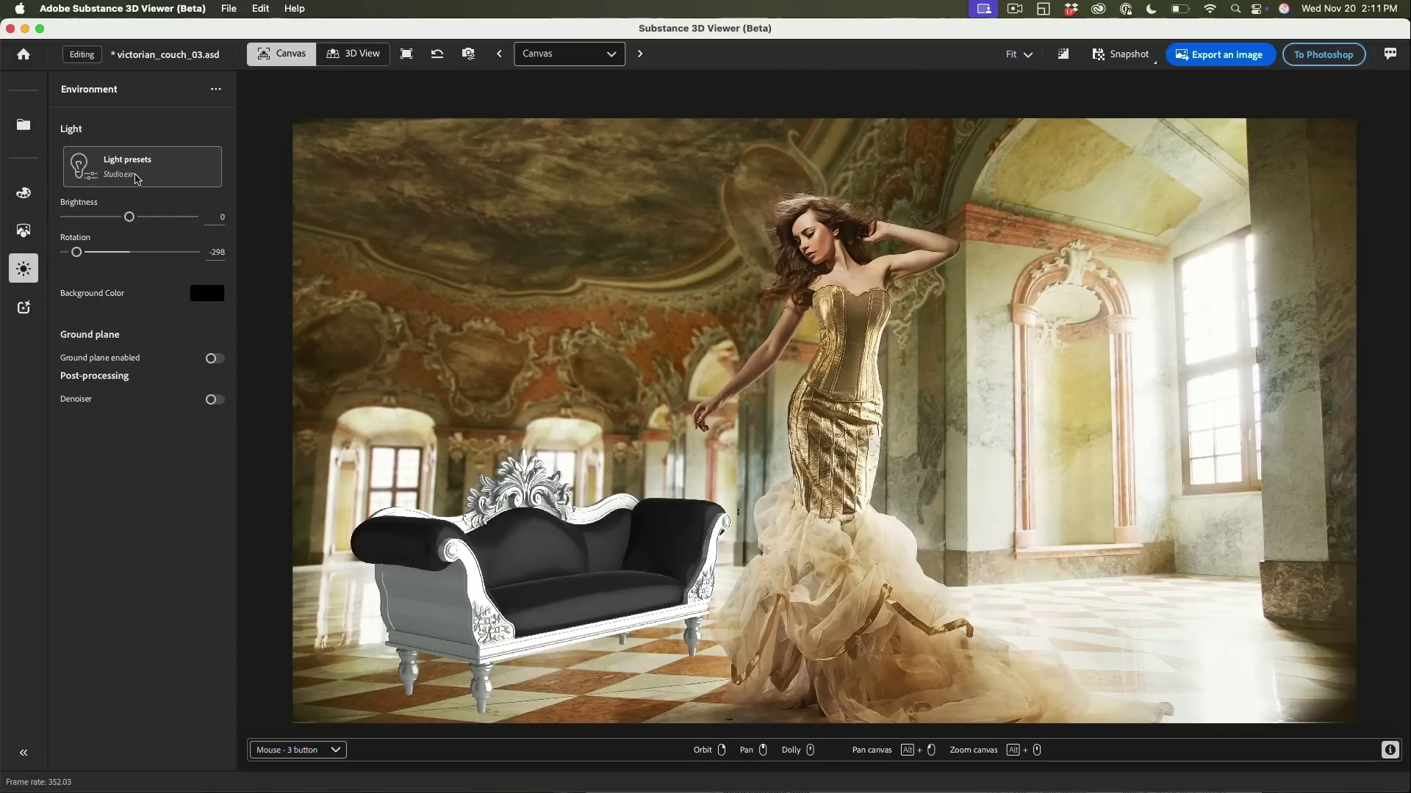
pyautogui.click(137, 179)
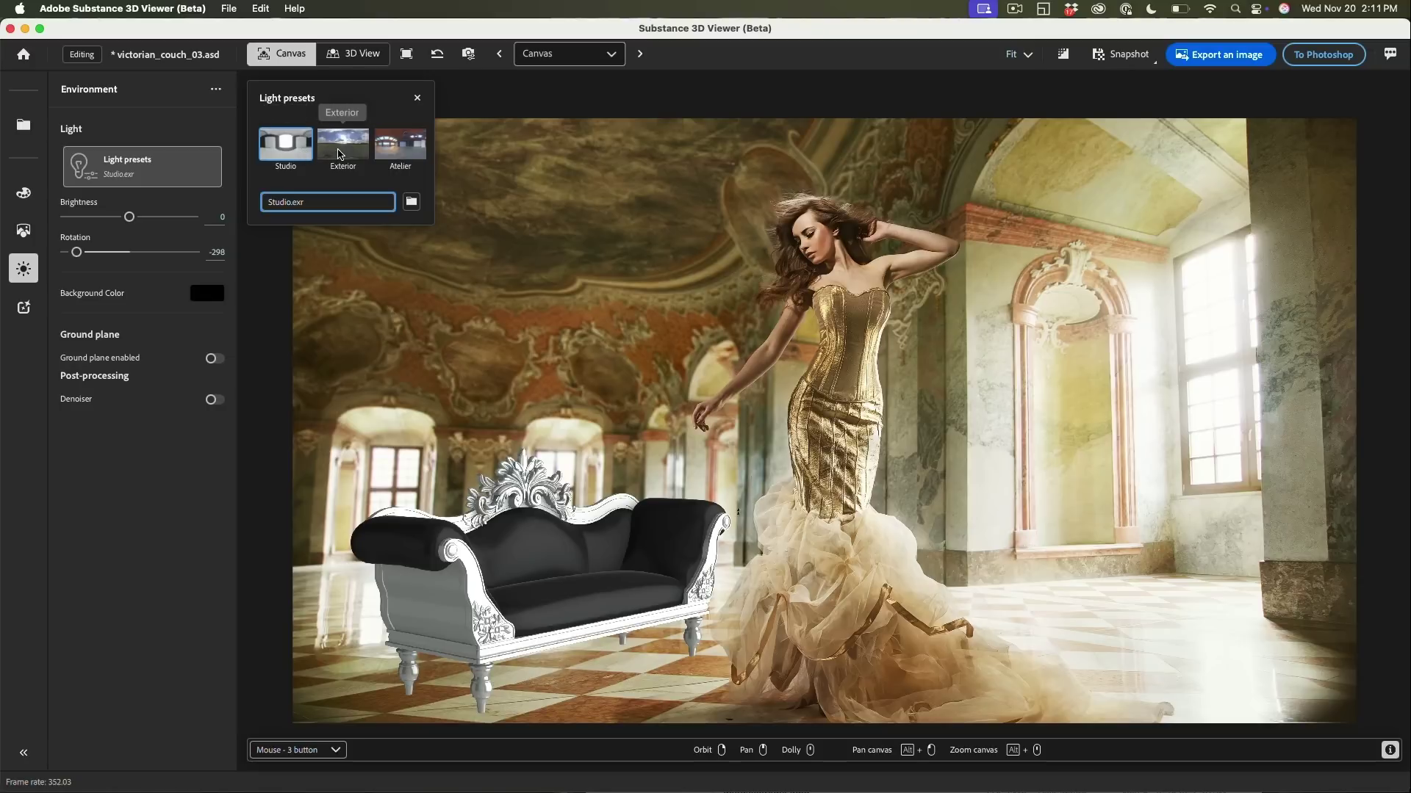
# Compare Studio, Exterior and Atelier presets, keep Atelier, and set rotation to -261.
pyautogui.click(391, 149)
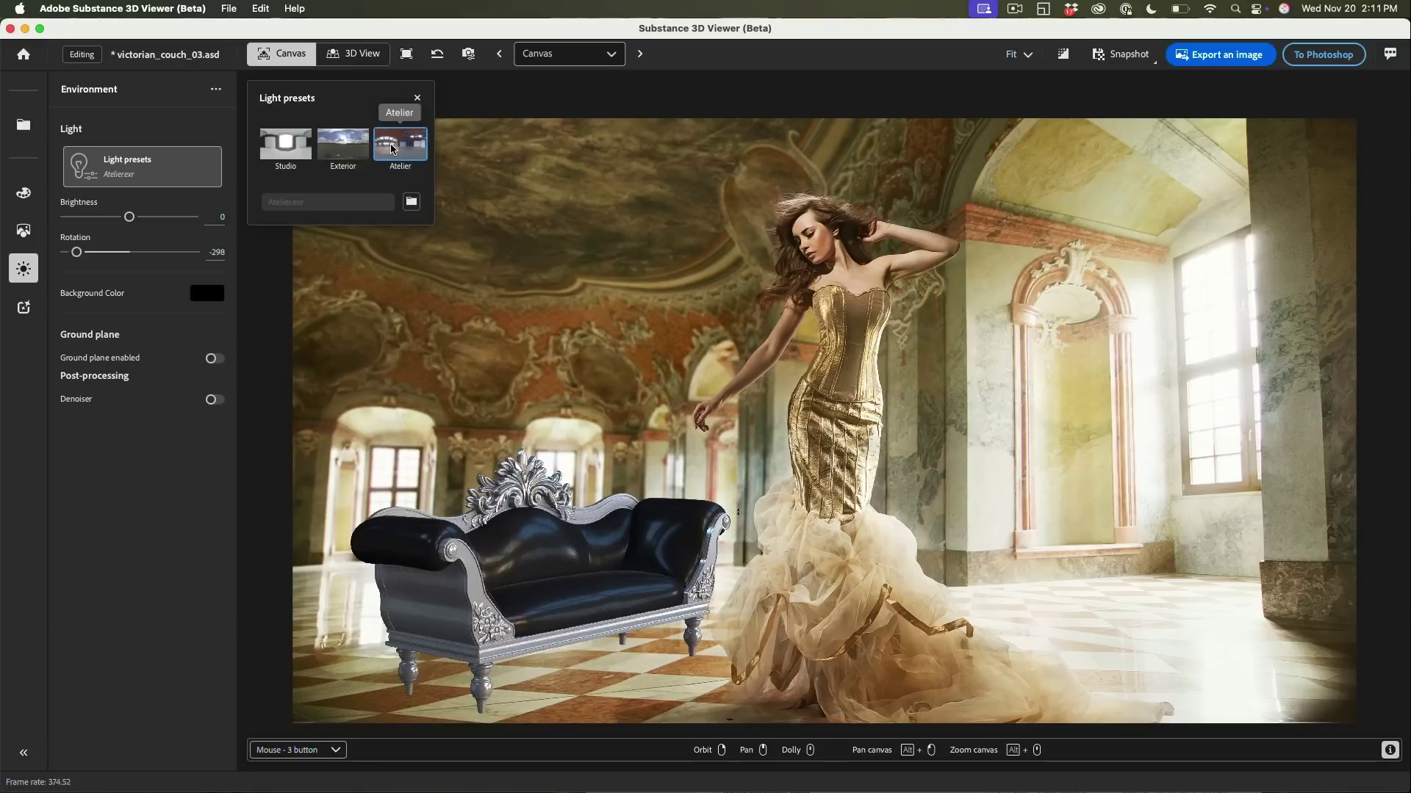
pyautogui.click(346, 144)
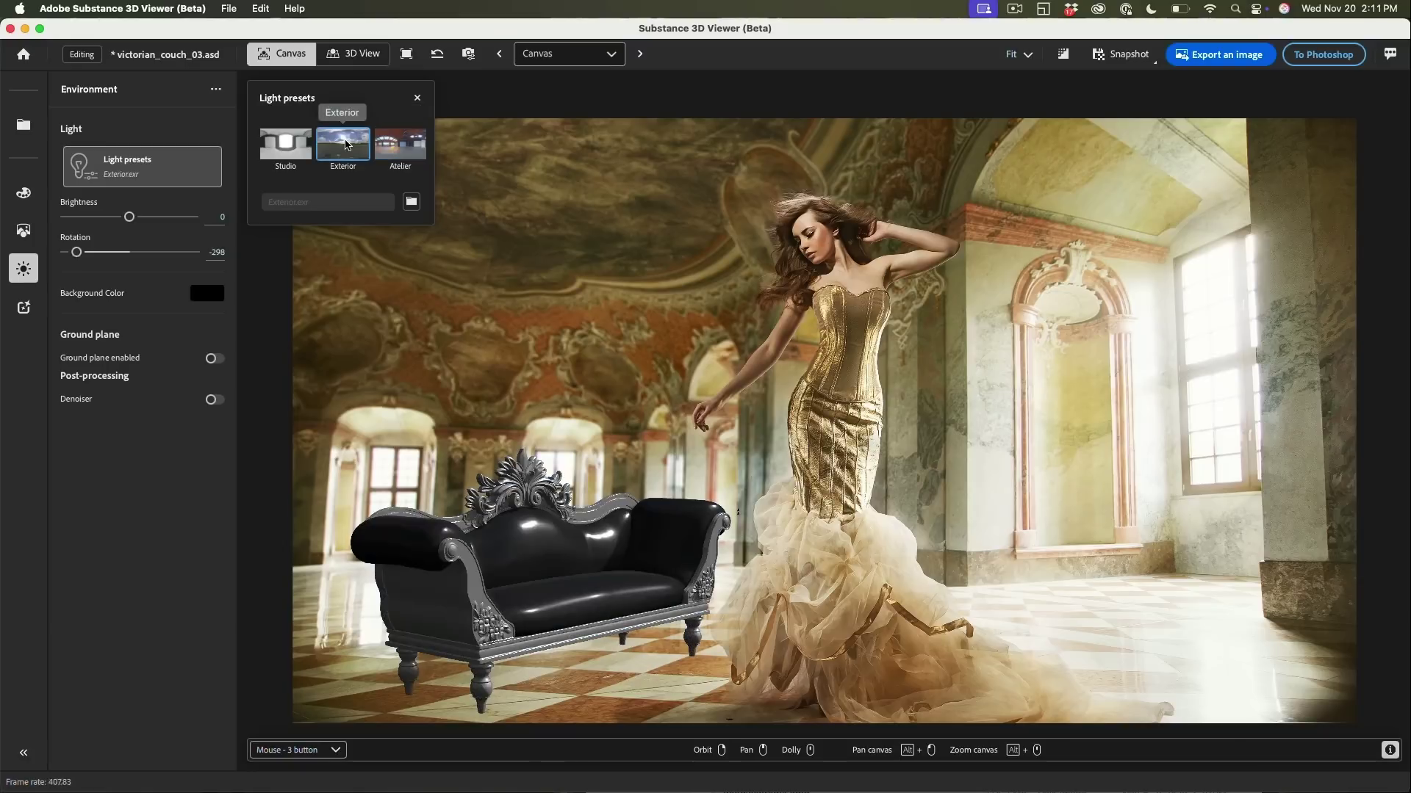
pyautogui.click(294, 144)
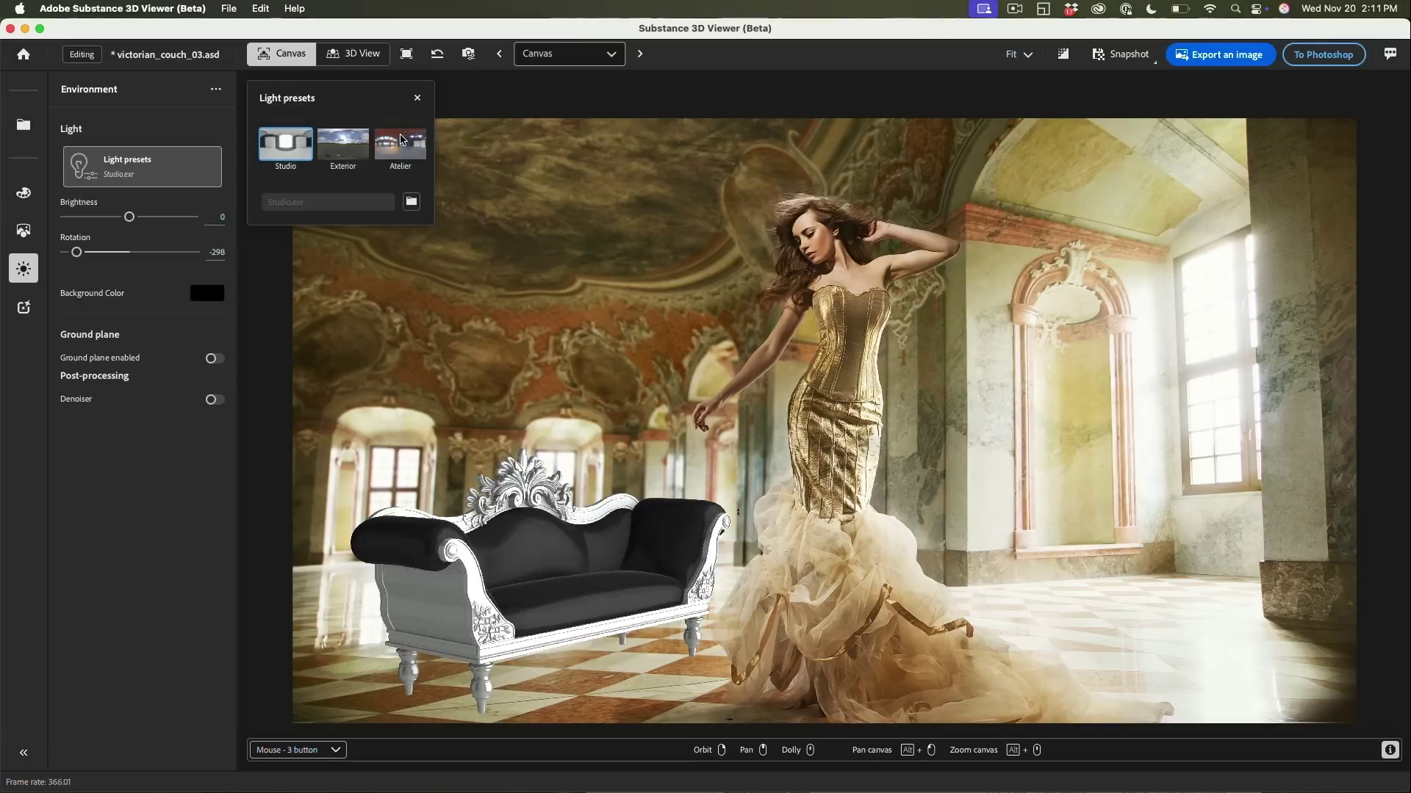
pyautogui.click(402, 141)
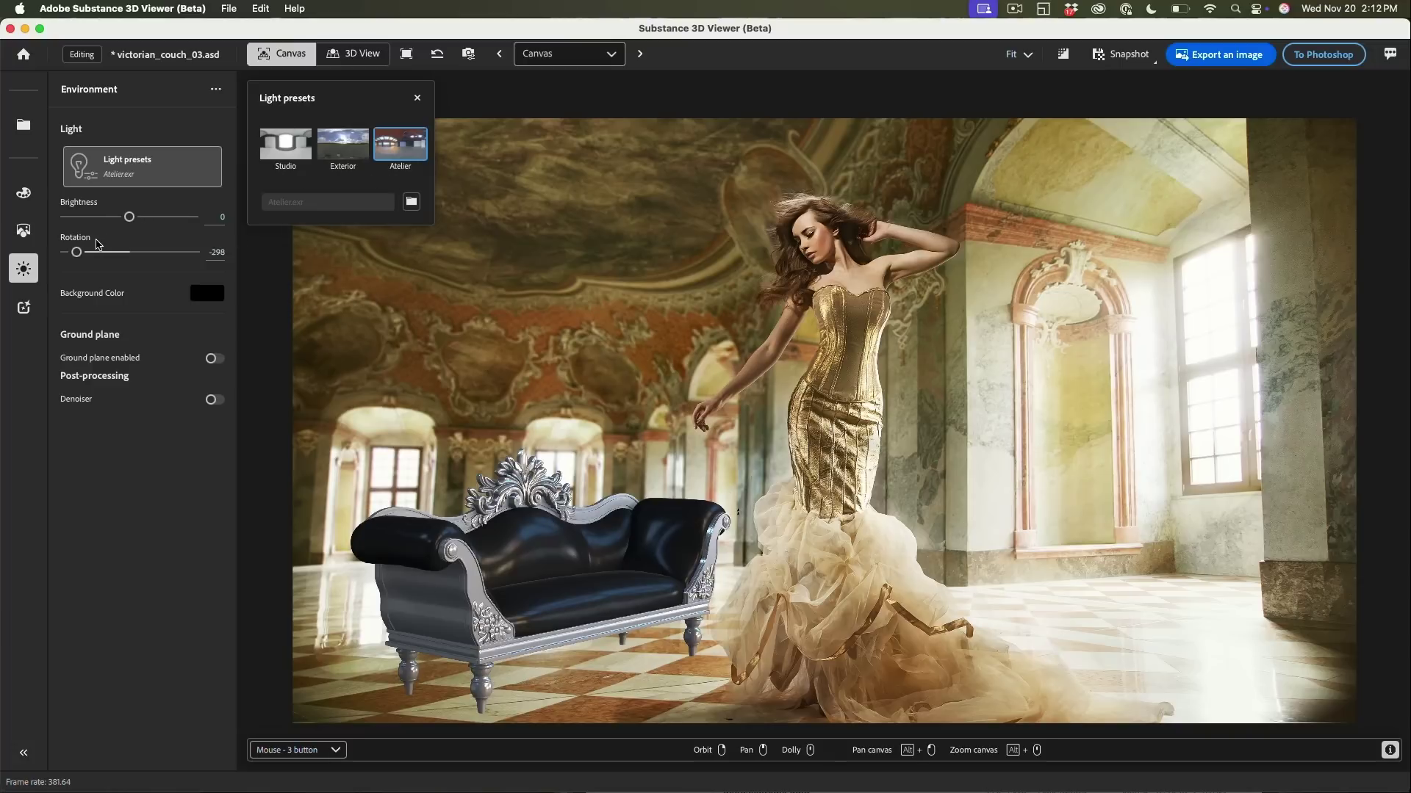
pyautogui.moveTo(78, 254); pyautogui.dragTo(83, 253)
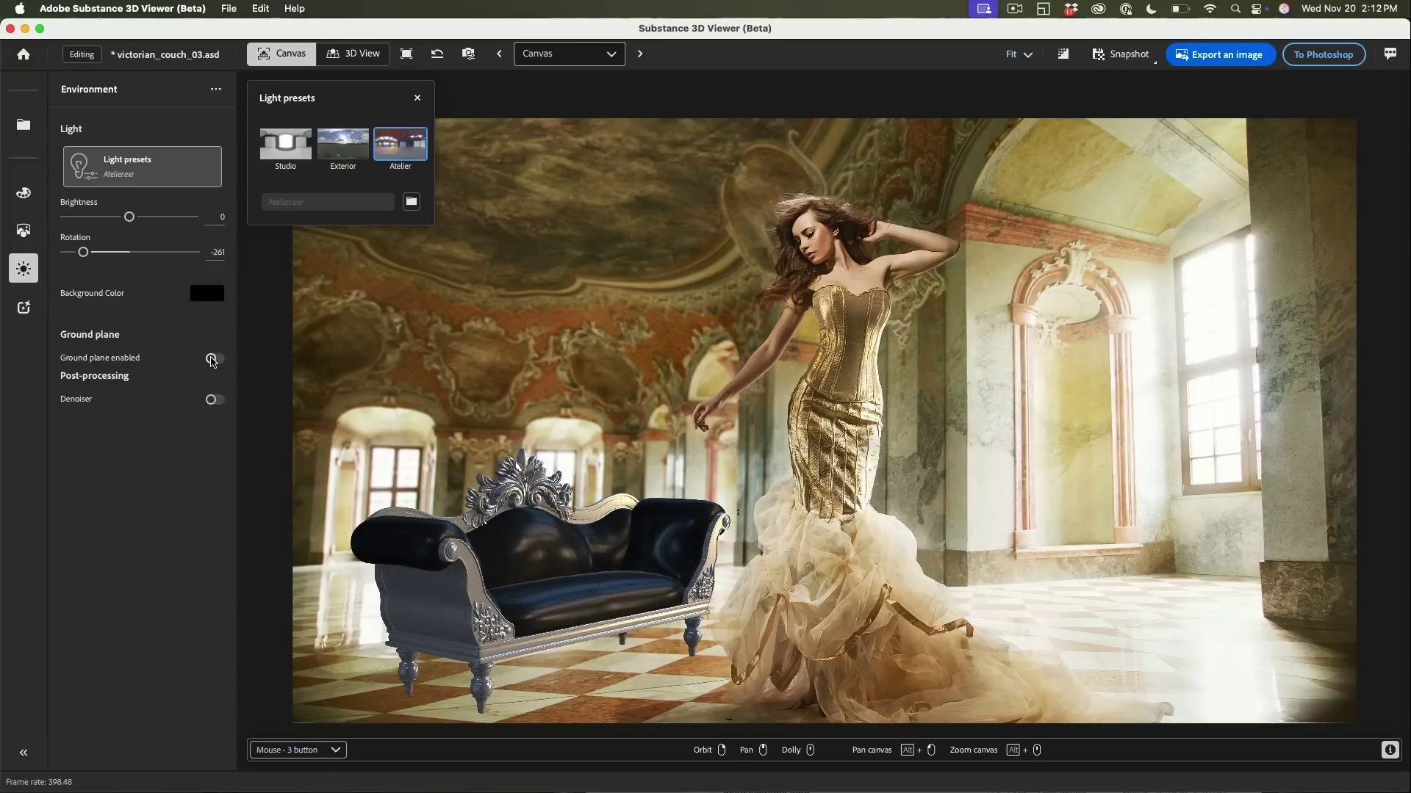
# Enable the ground plane, then check Composition settings and return to Environment.
pyautogui.click(213, 359)
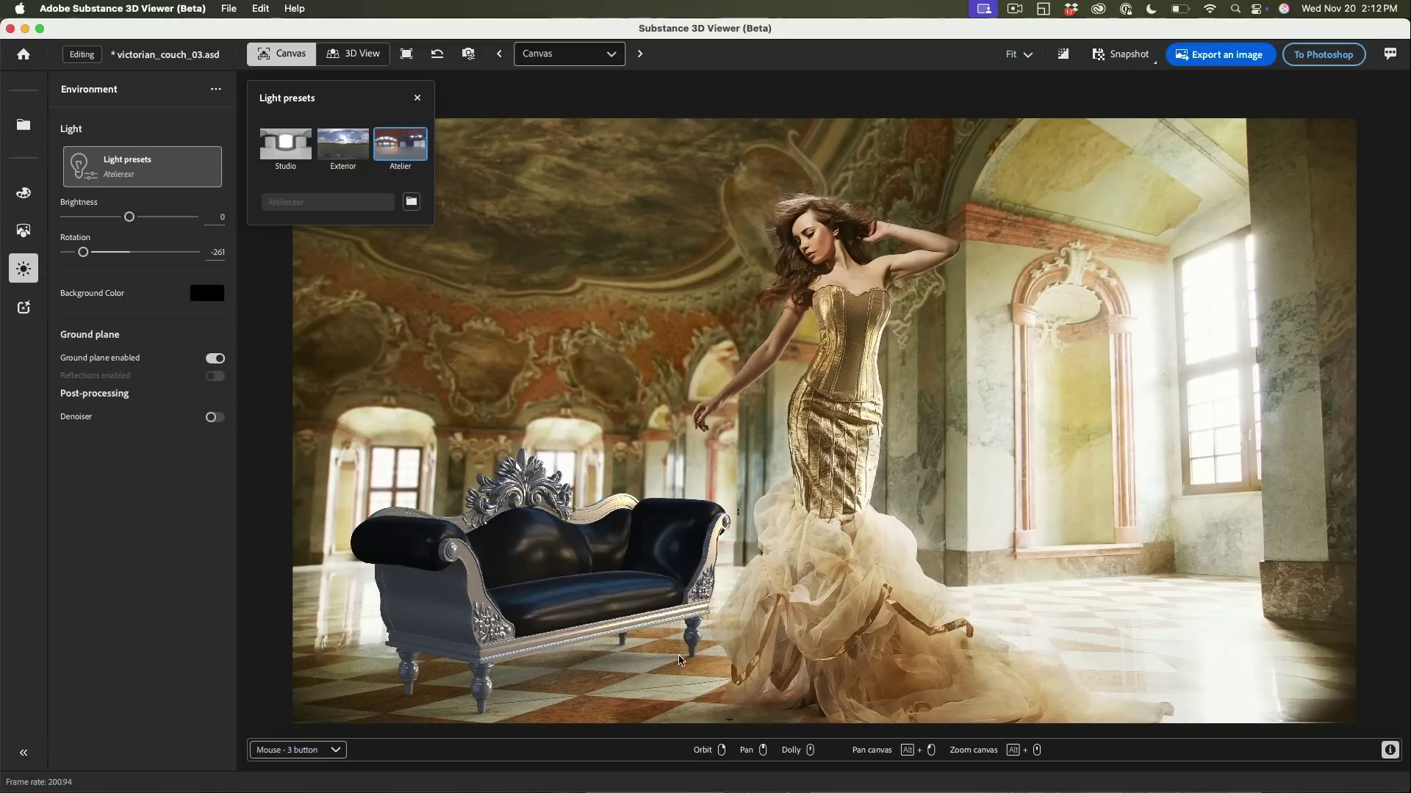
pyautogui.click(24, 230)
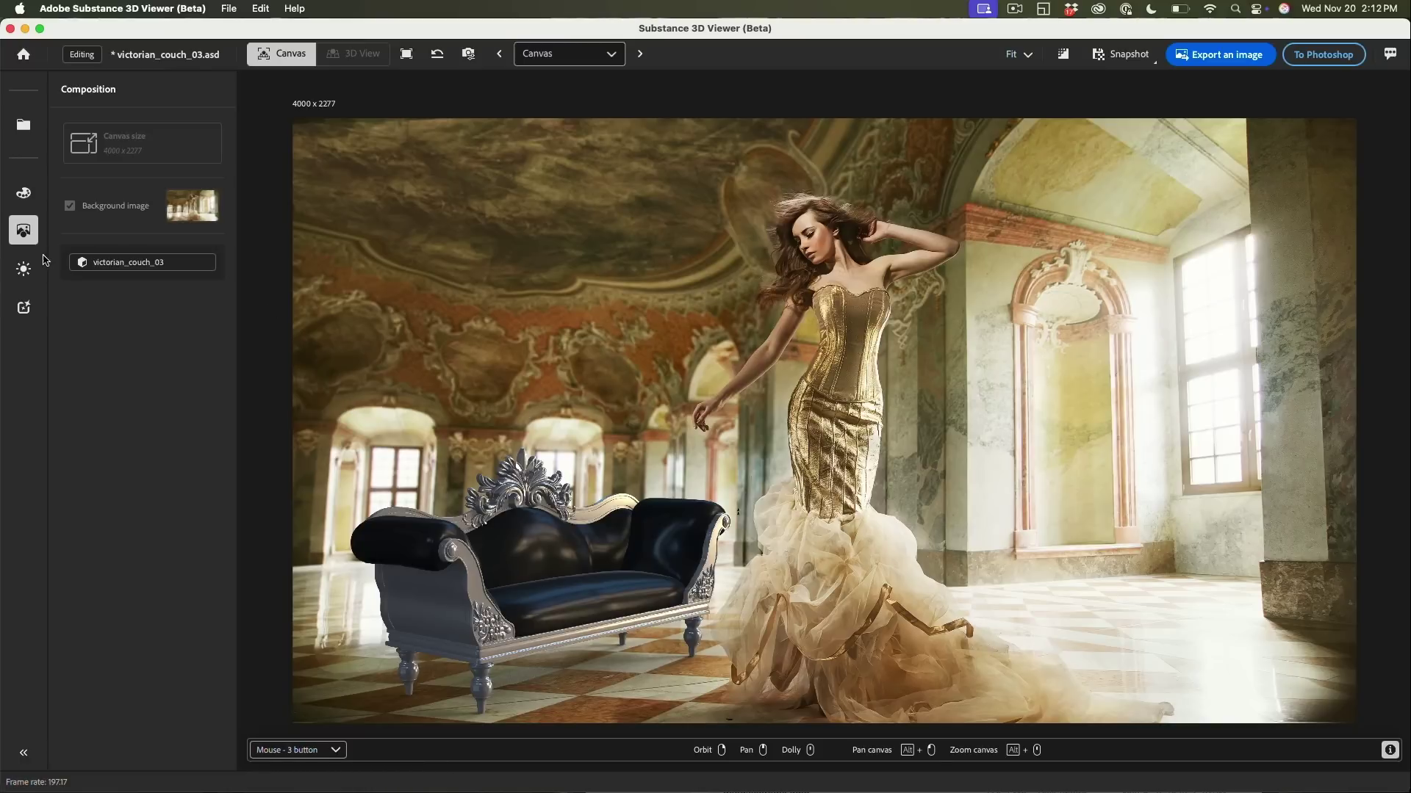
pyautogui.click(23, 269)
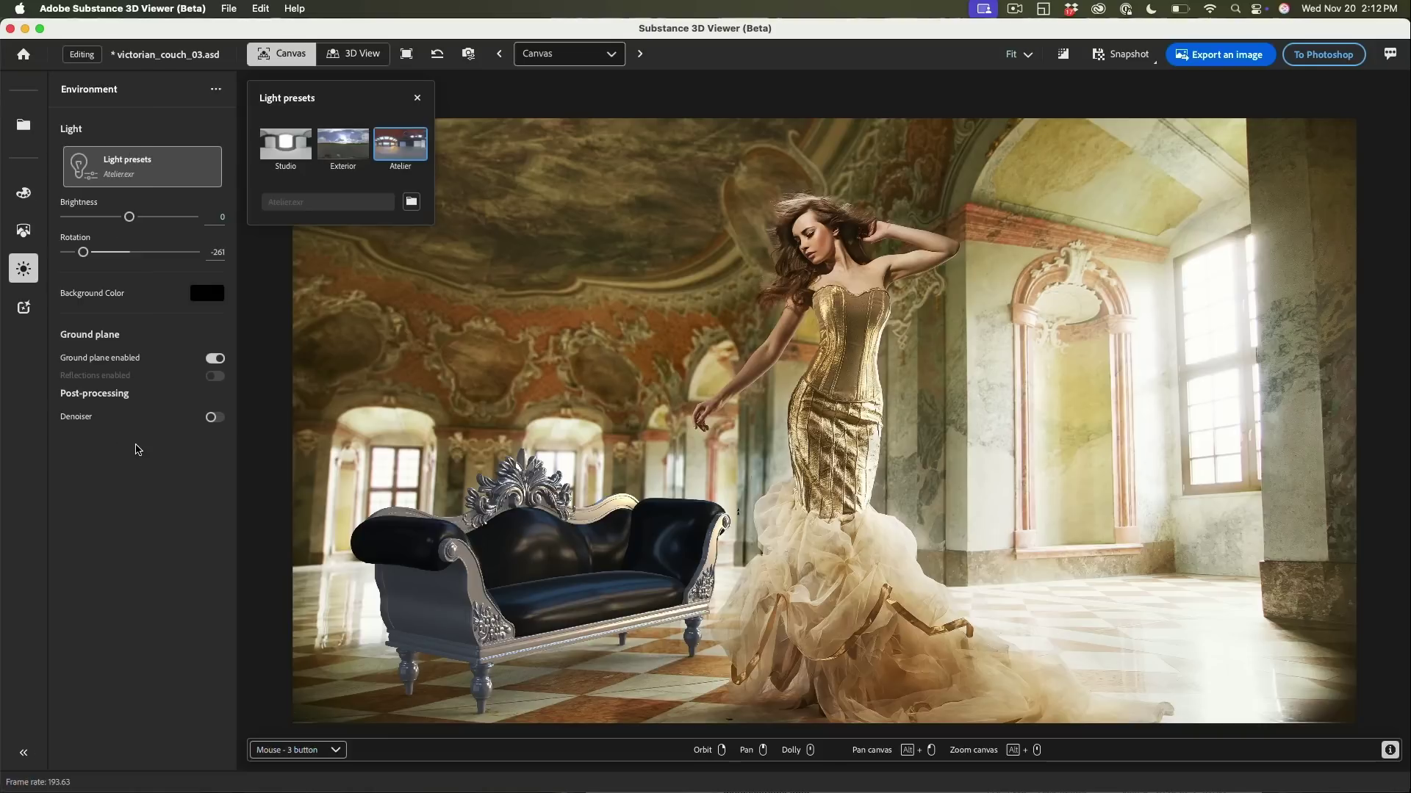
# Give the cushions material Metallic 0.21 and Roughness 0.61.
pyautogui.click(24, 193)
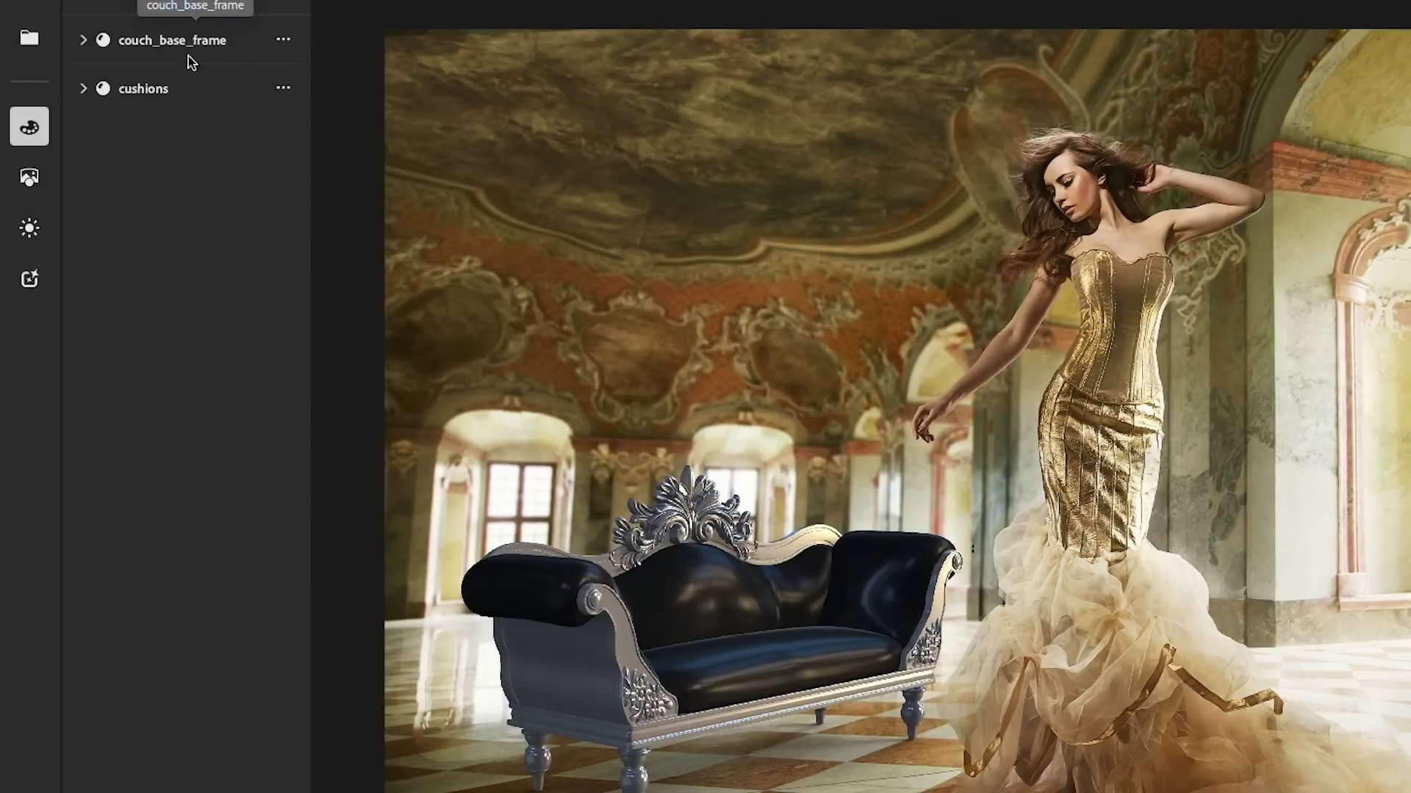
pyautogui.click(146, 96)
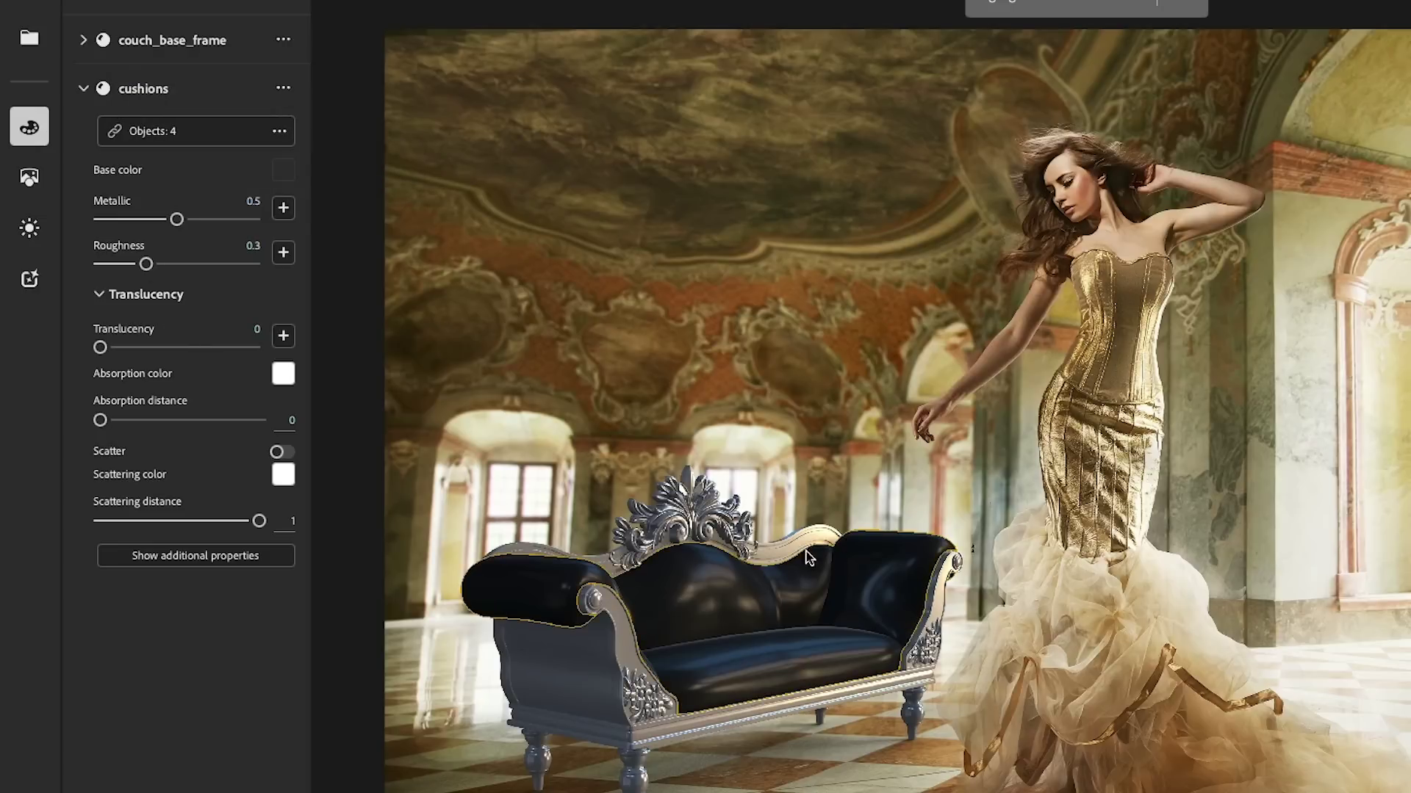
pyautogui.moveTo(177, 220); pyautogui.dragTo(133, 221)
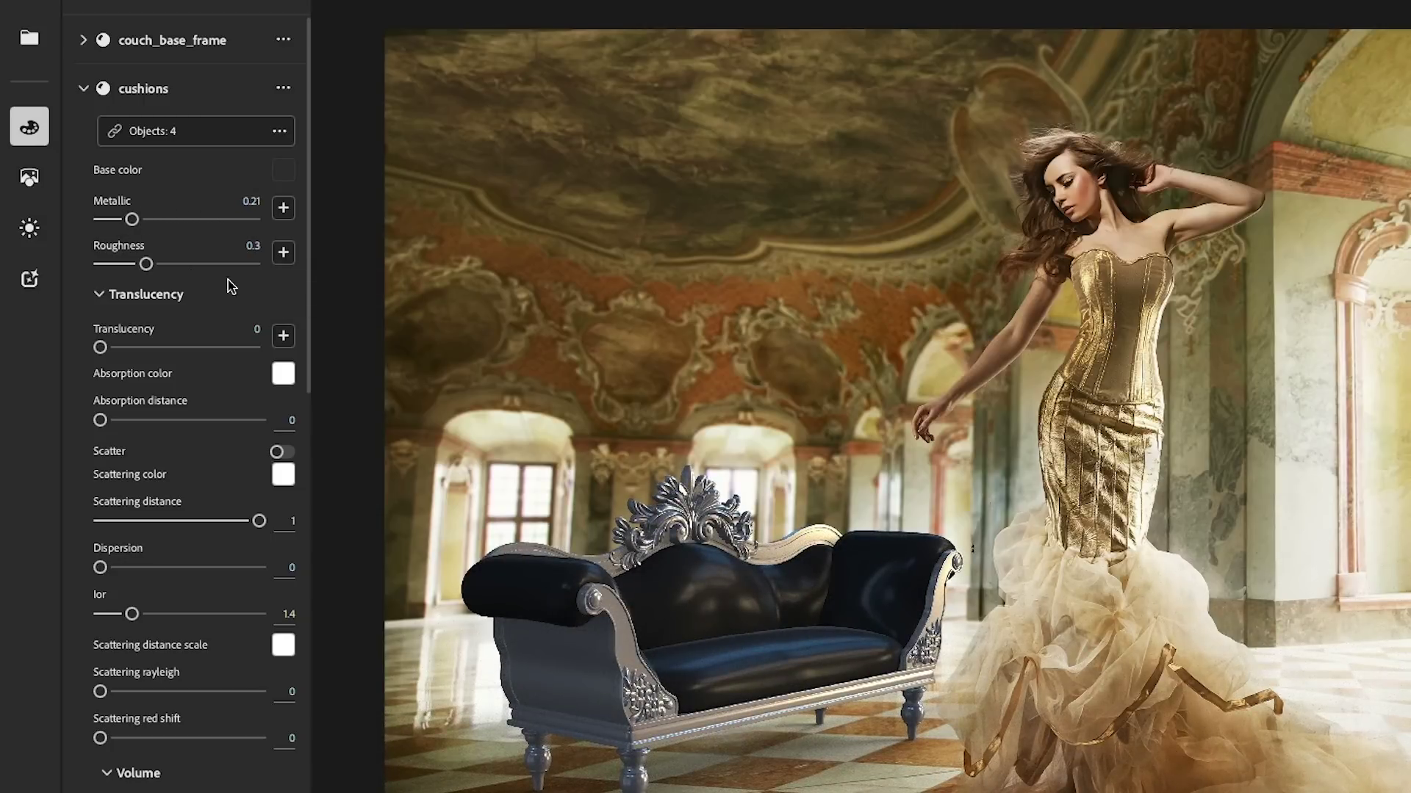
pyautogui.moveTo(150, 266); pyautogui.dragTo(194, 266)
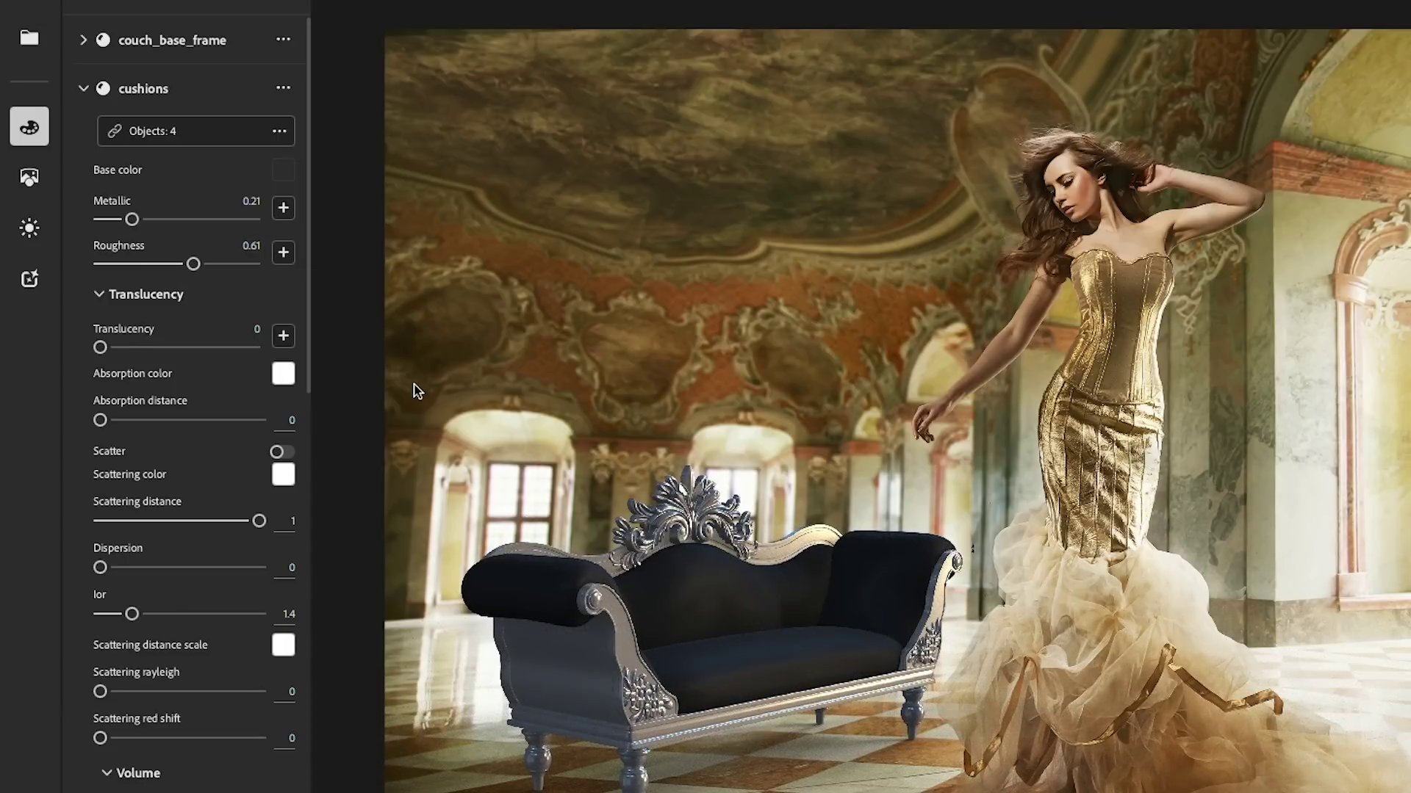
# Set the cushion material's specular edge colour to pure red #fe0000, with specular level 0.79.
pyautogui.scroll(-8, 193, 264)
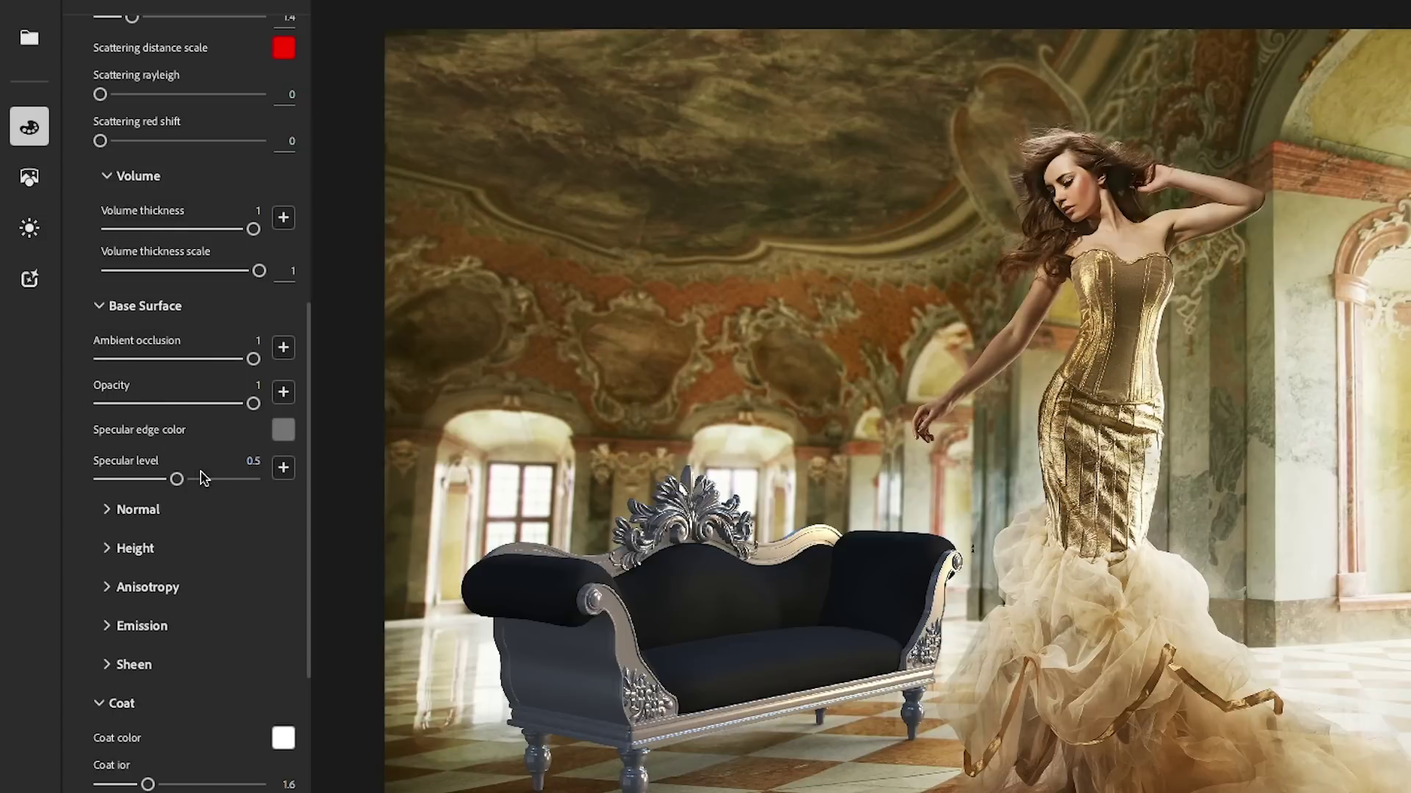
pyautogui.click(283, 431)
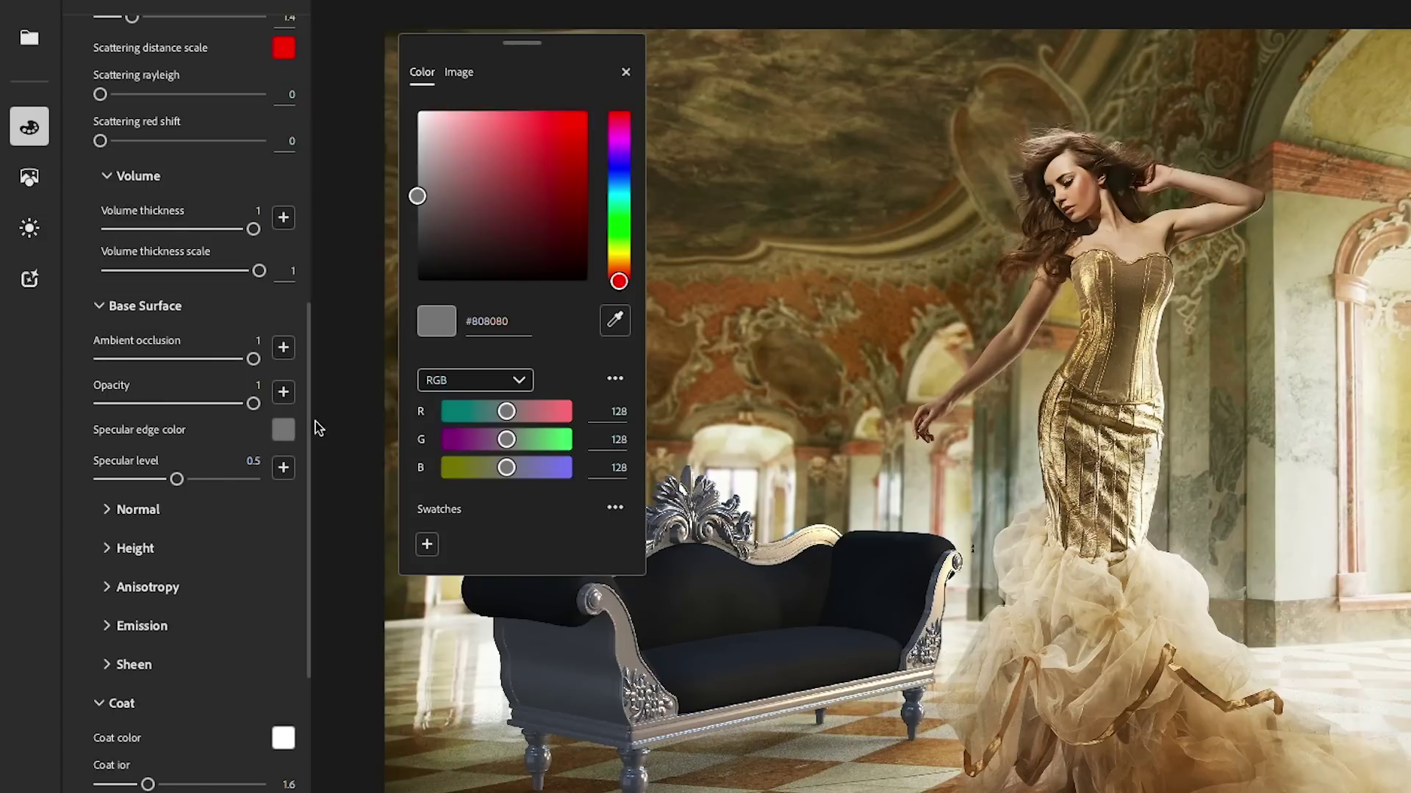
pyautogui.moveTo(497, 176); pyautogui.dragTo(588, 113)
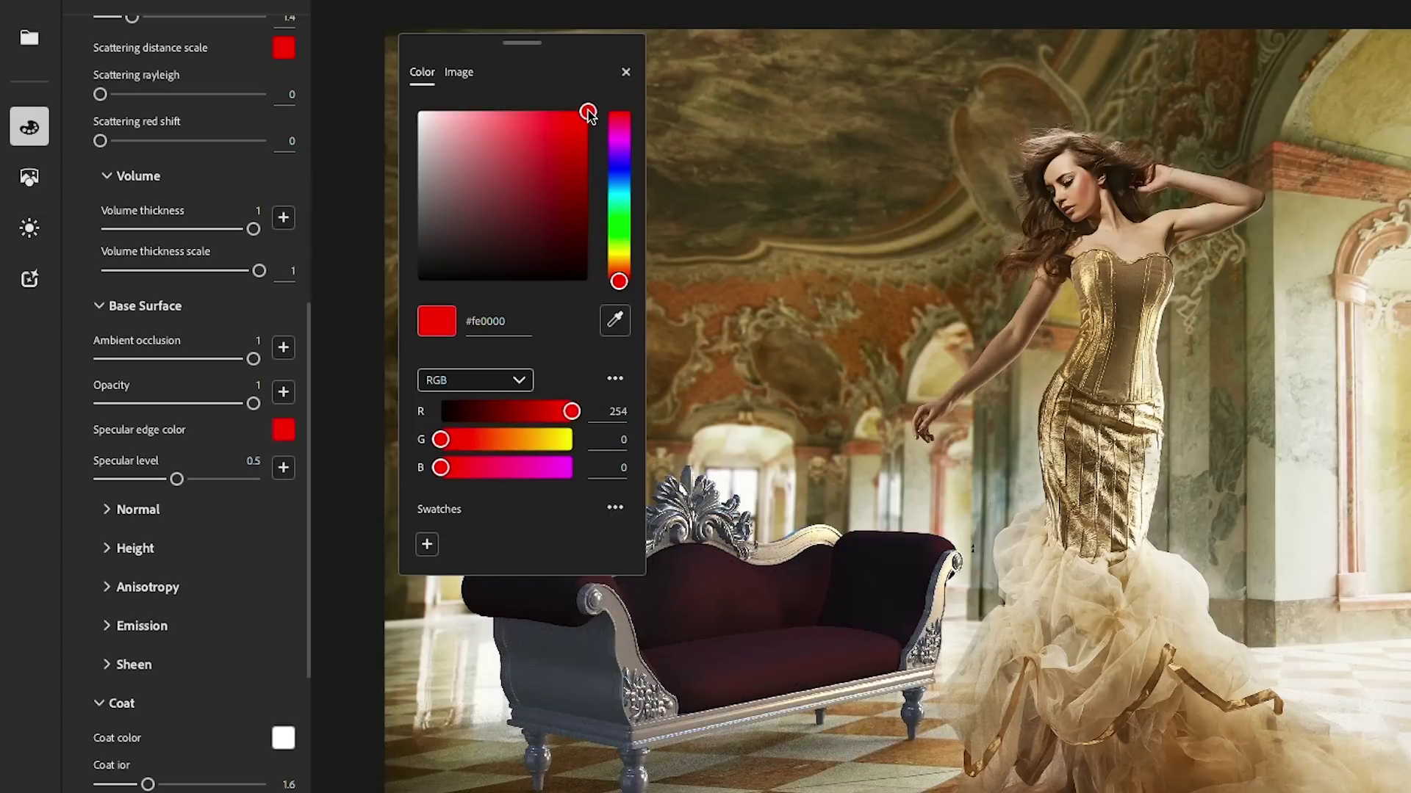
pyautogui.click(625, 72)
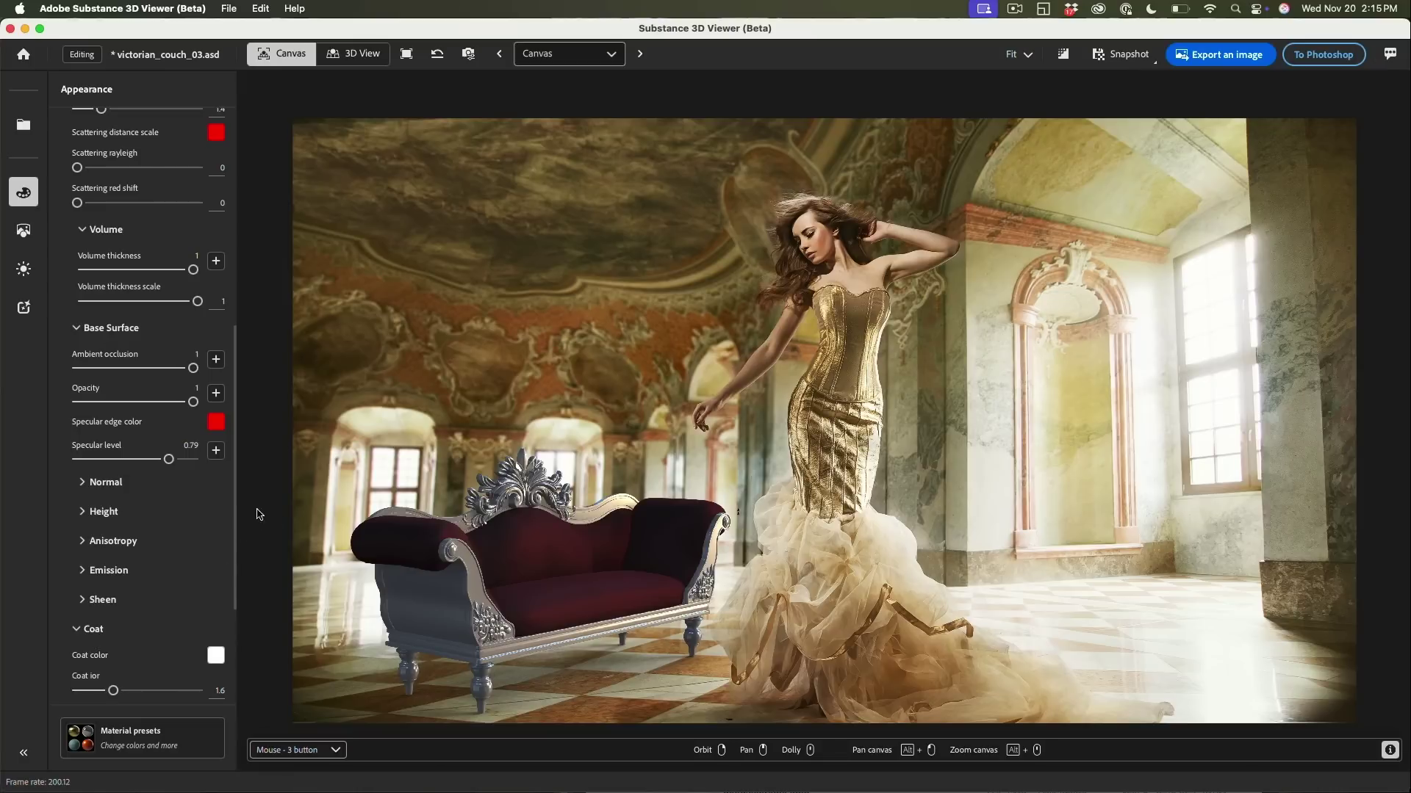
pyautogui.click(160, 731)
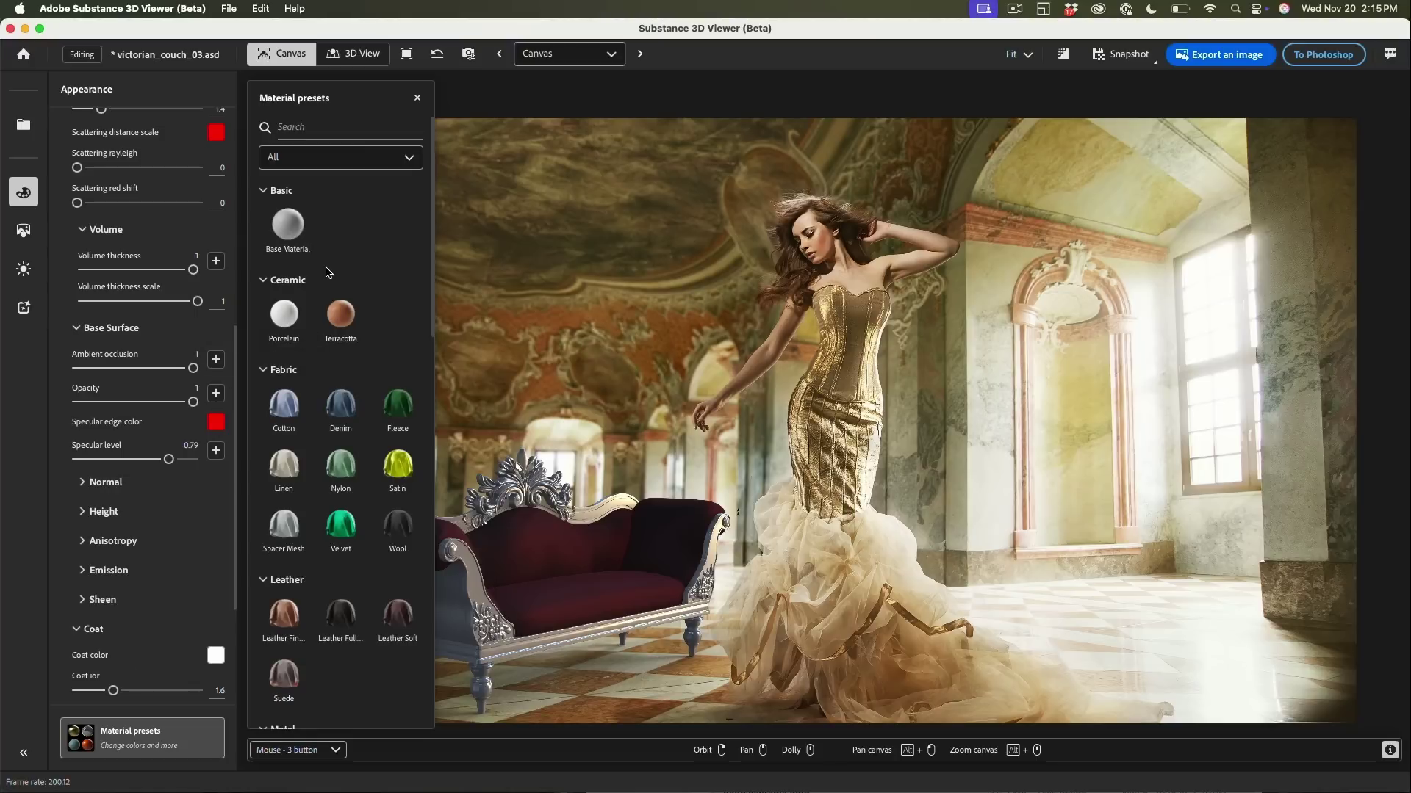
# Browse the material preset categories and drop the Velvet preset onto the couch.
pyautogui.scroll(-5, 327, 272)
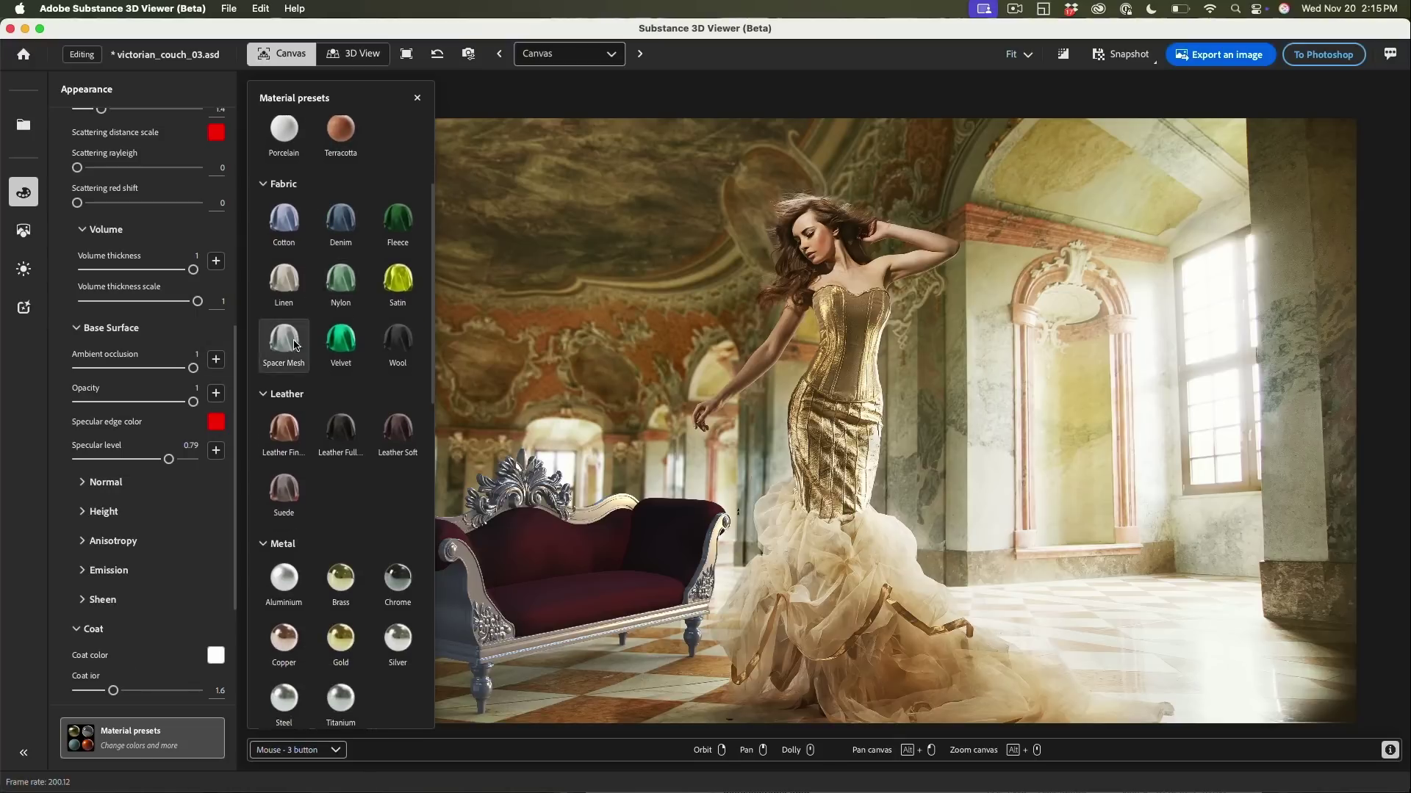
pyautogui.scroll(-8, 324, 224)
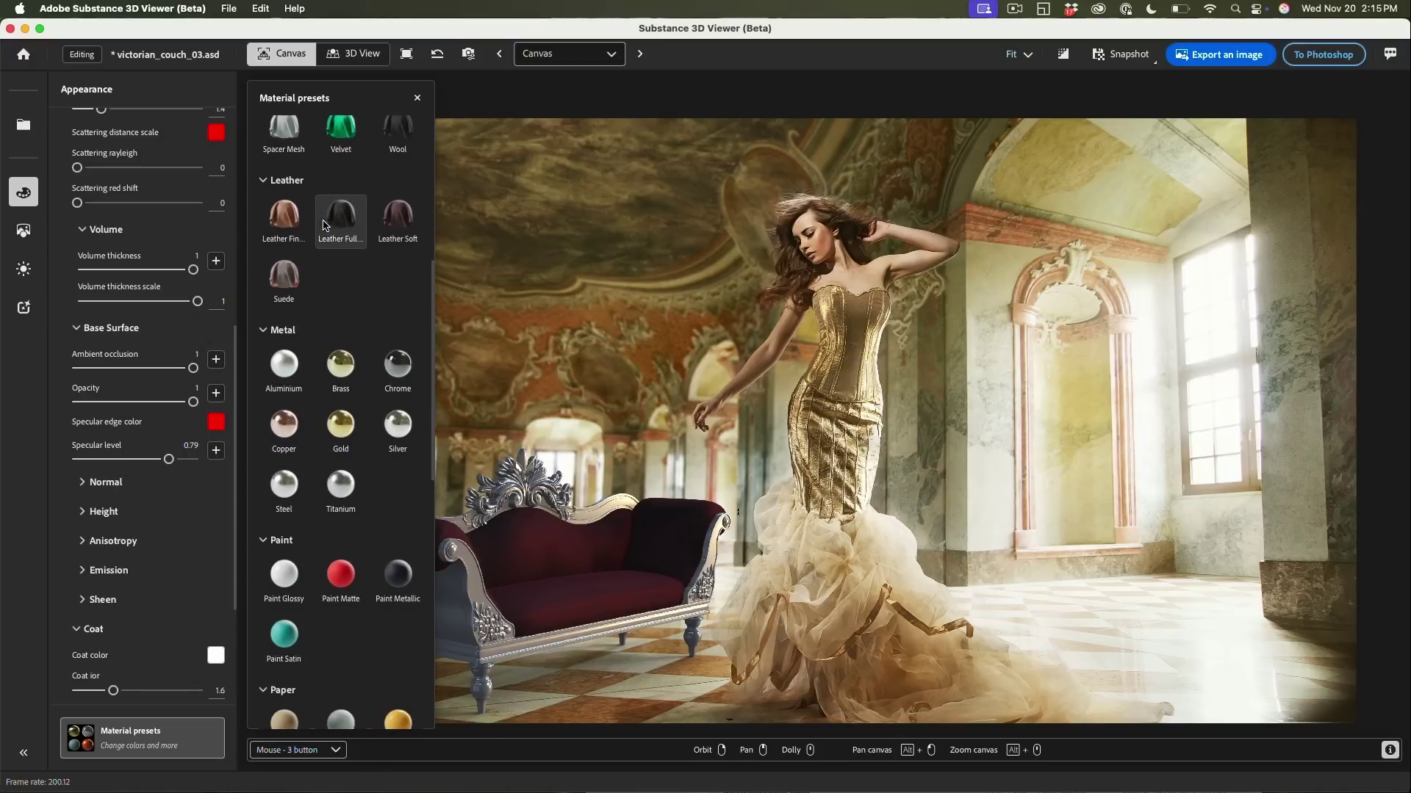
pyautogui.scroll(-10, 324, 225)
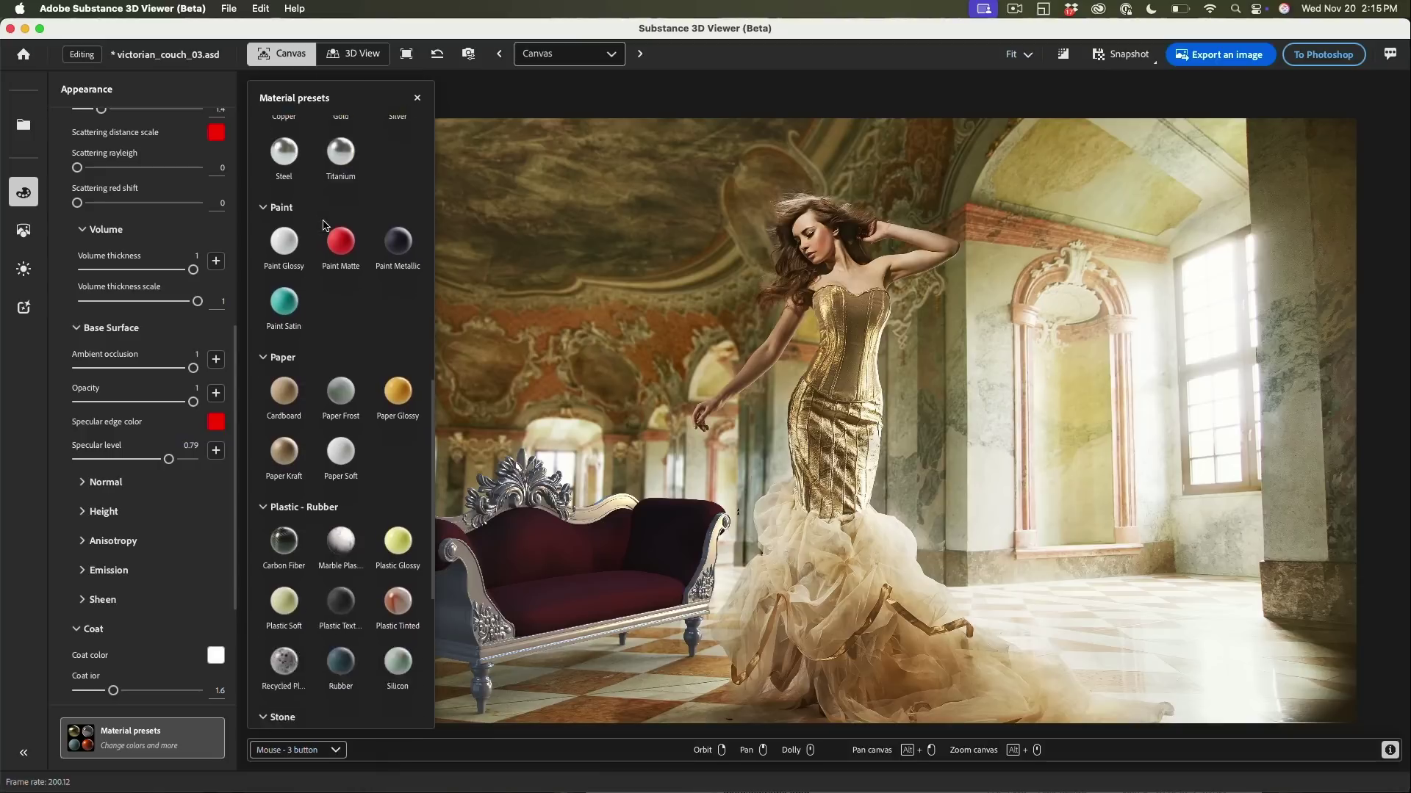
pyautogui.scroll(-5, 324, 225)
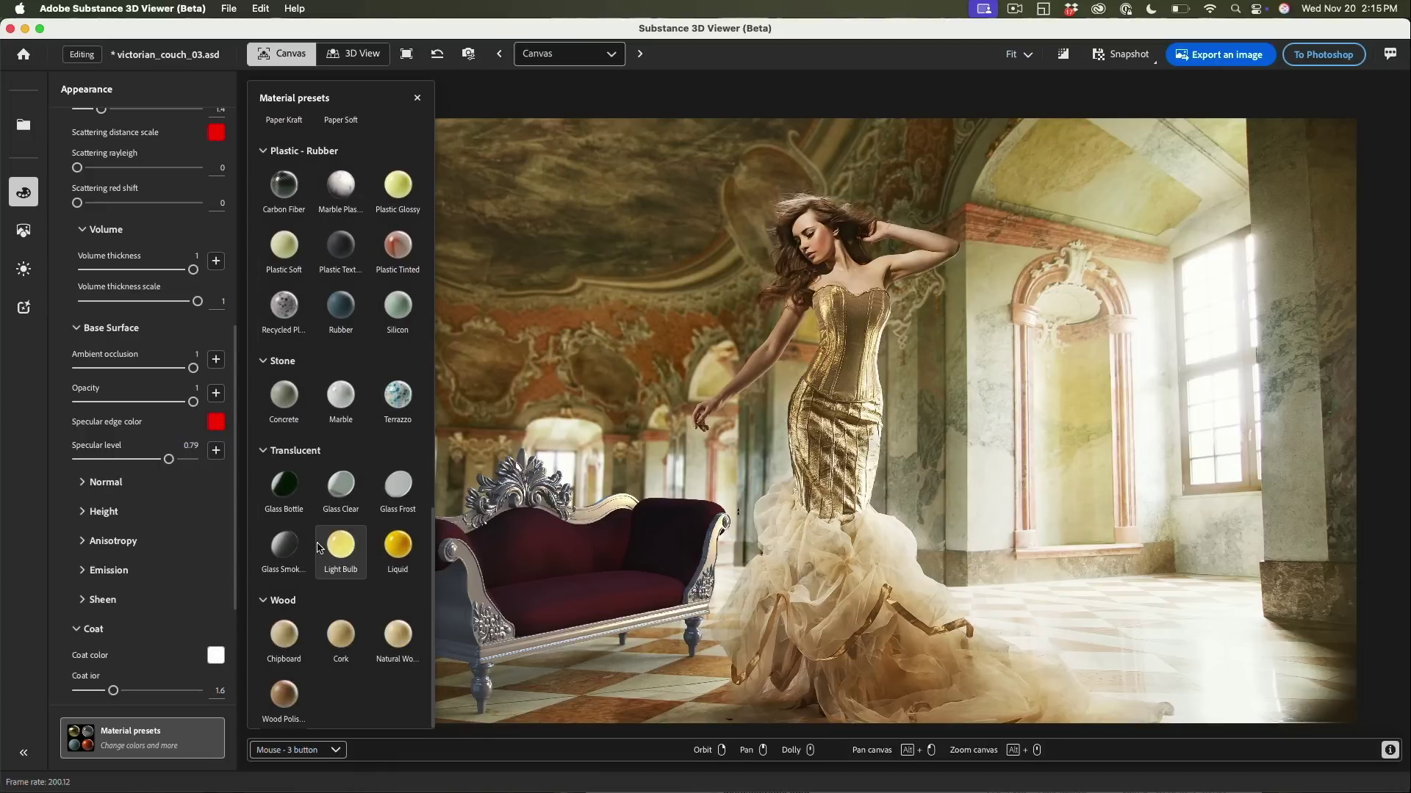
pyautogui.scroll(9, 317, 548)
pyautogui.scroll(10, 318, 547)
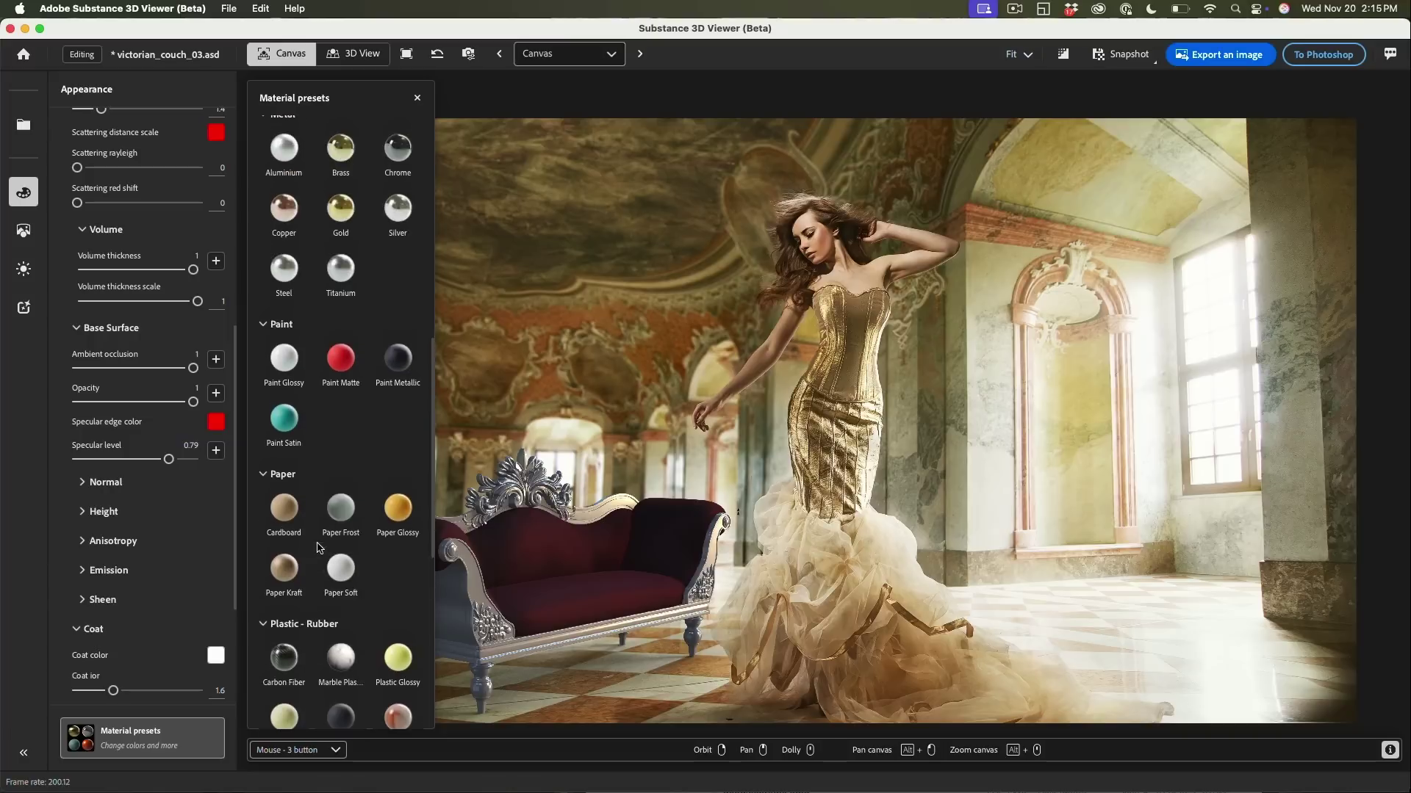
pyautogui.scroll(8, 318, 544)
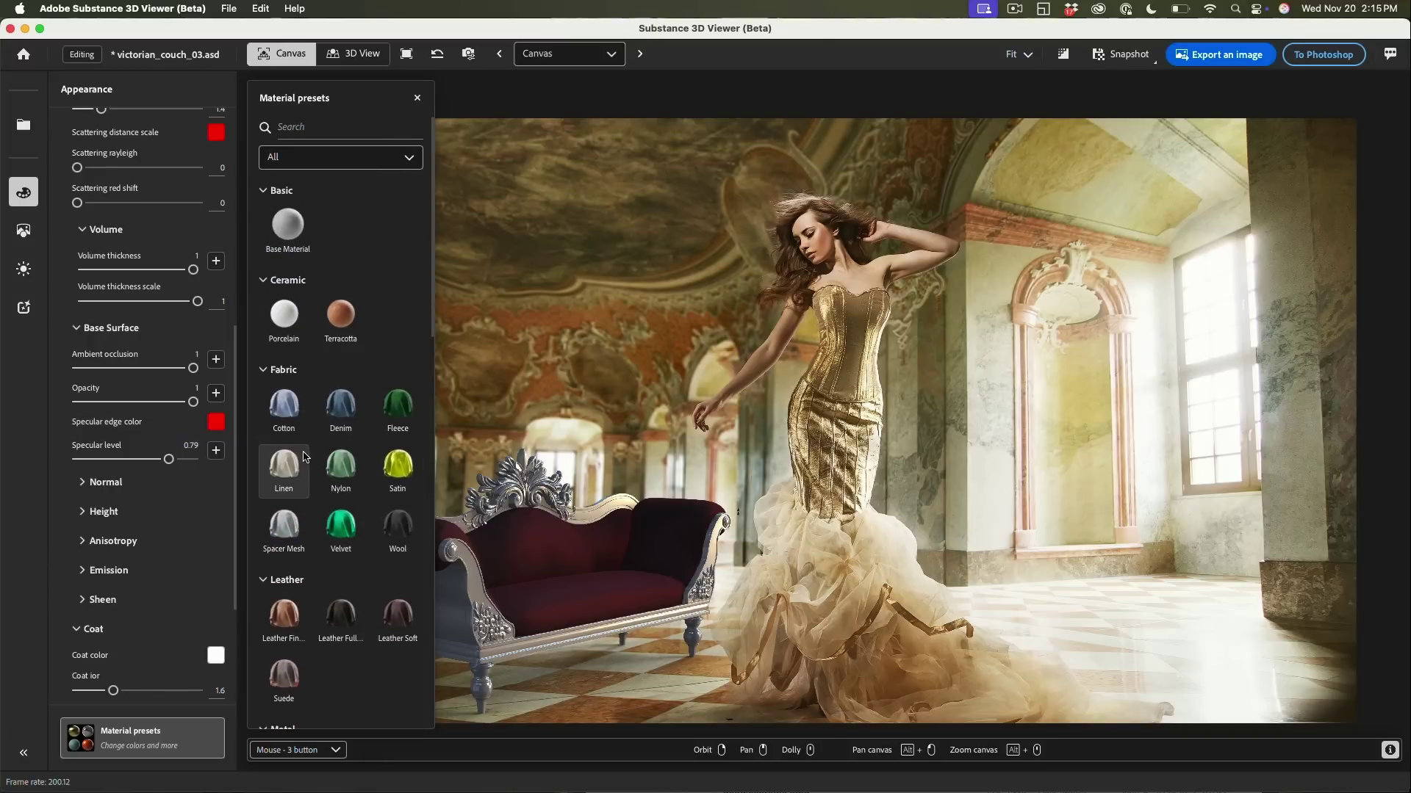
pyautogui.moveTo(336, 519); pyautogui.dragTo(588, 583)
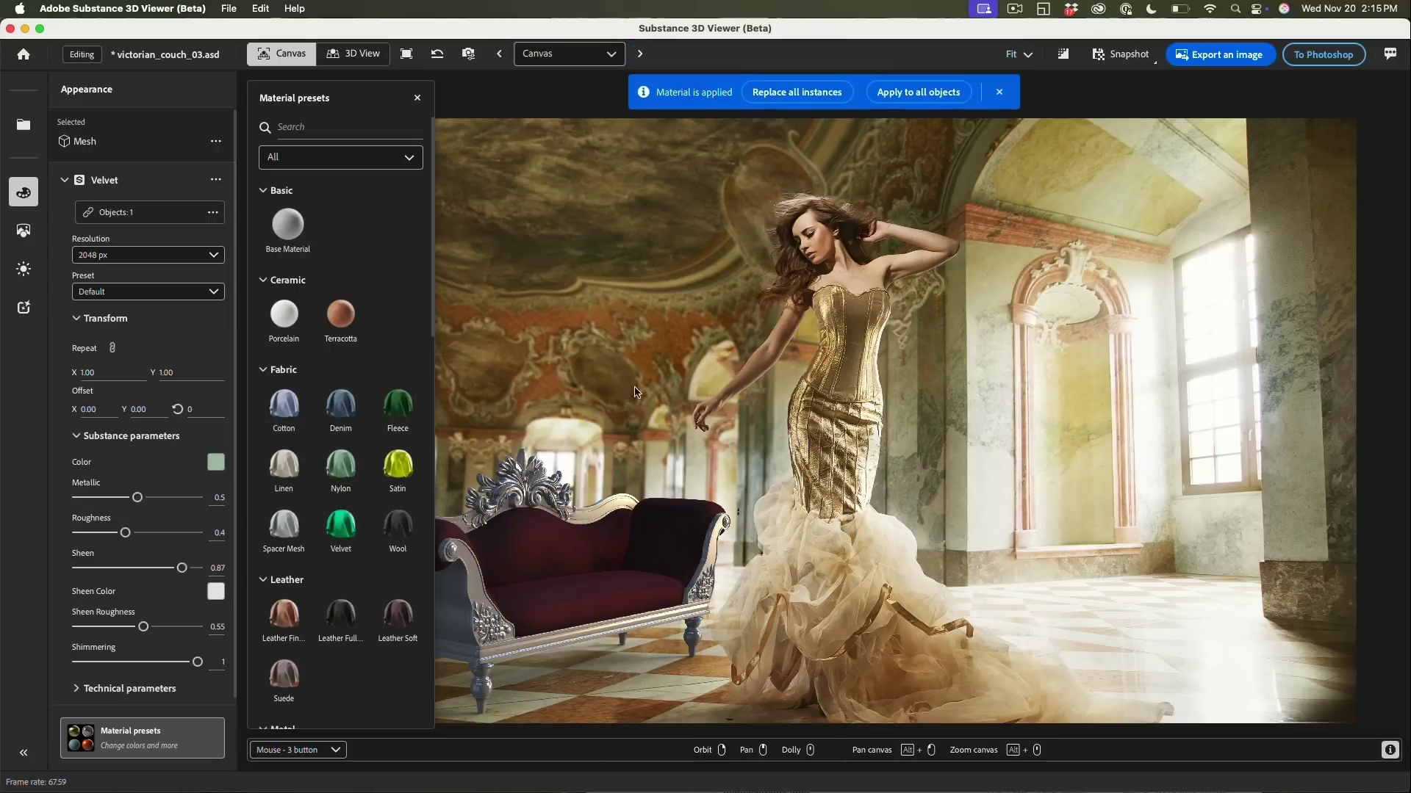
# Replace all cushion instances with Velvet, then deselect the couch.
pyautogui.click(817, 96)
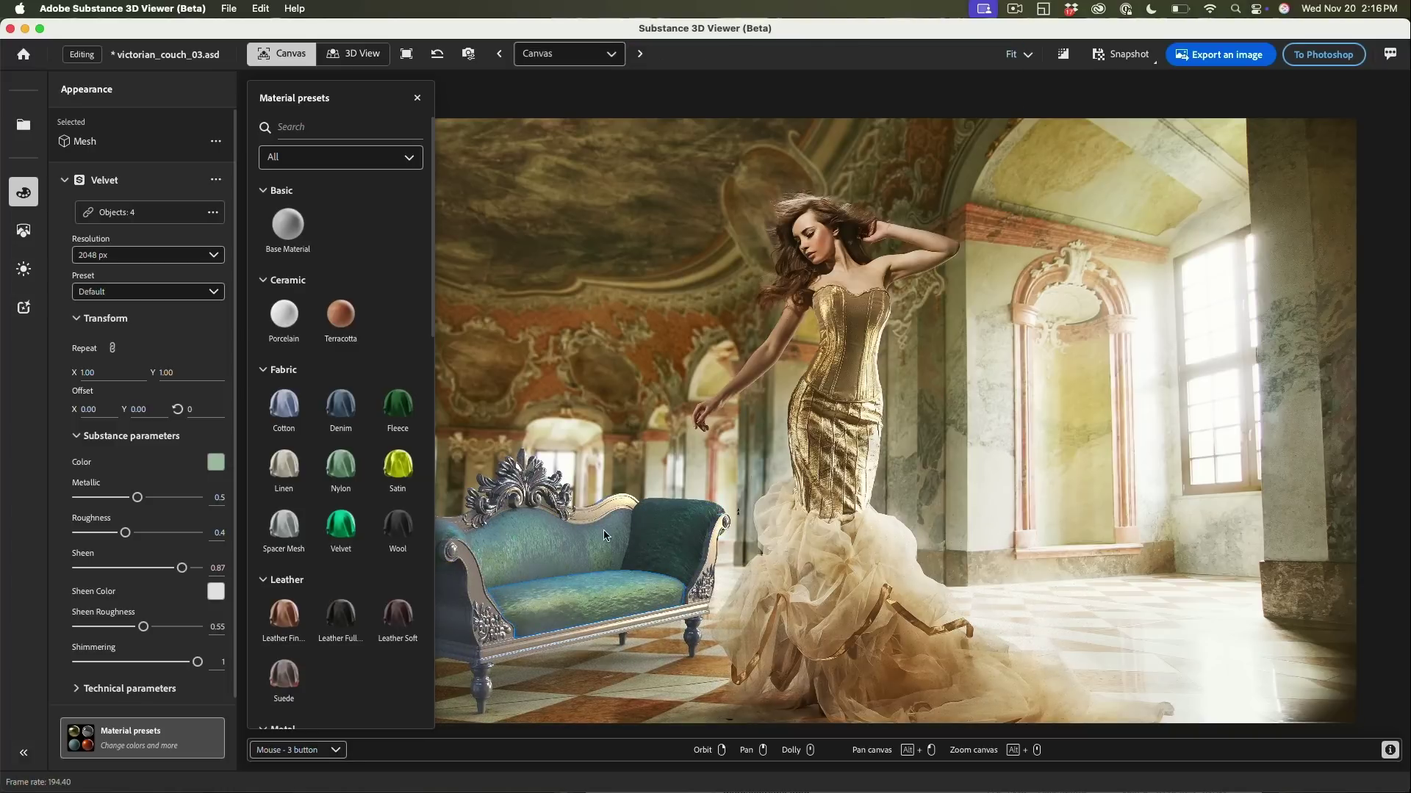
pyautogui.click(584, 441)
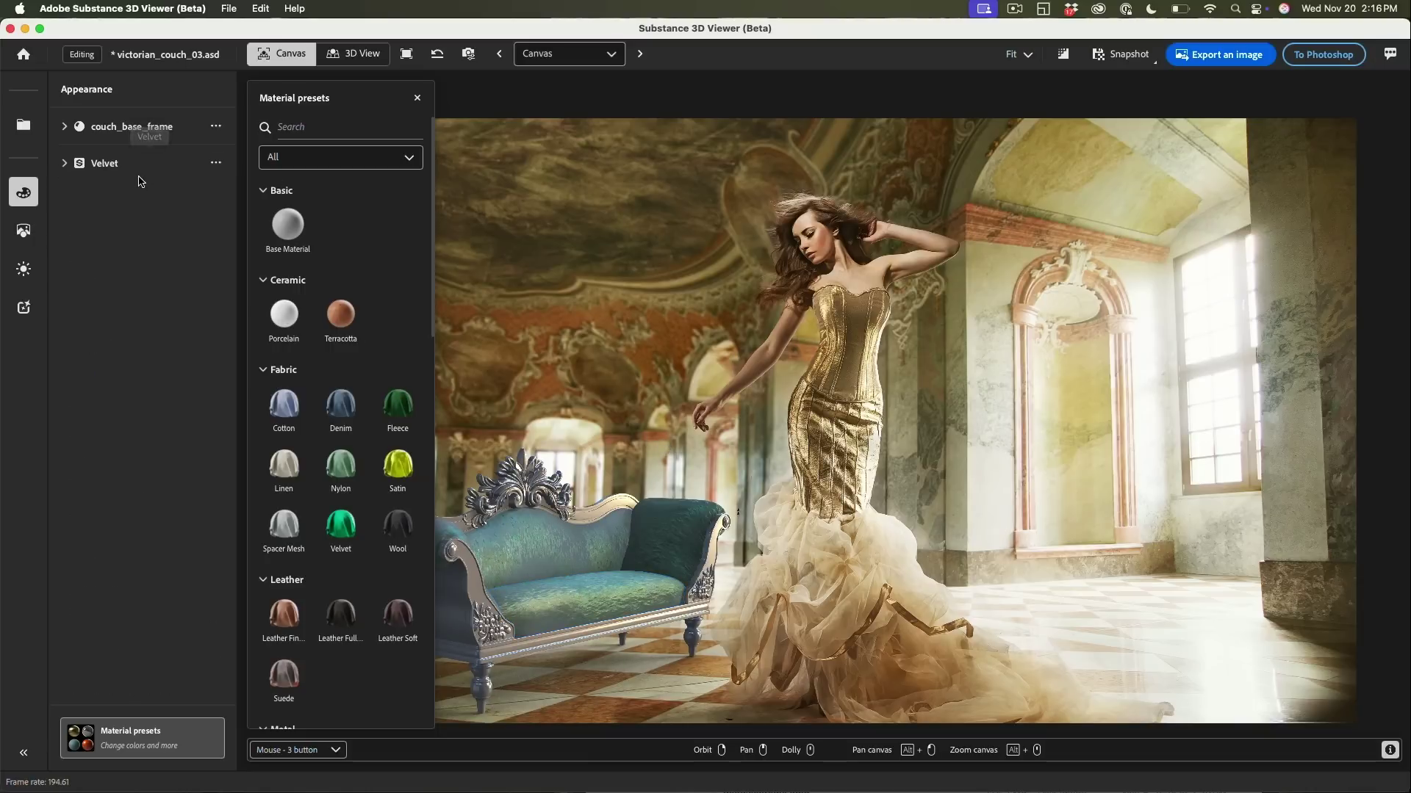
# Expand the Velvet material settings and change its colour to bright red.
pyautogui.click(65, 164)
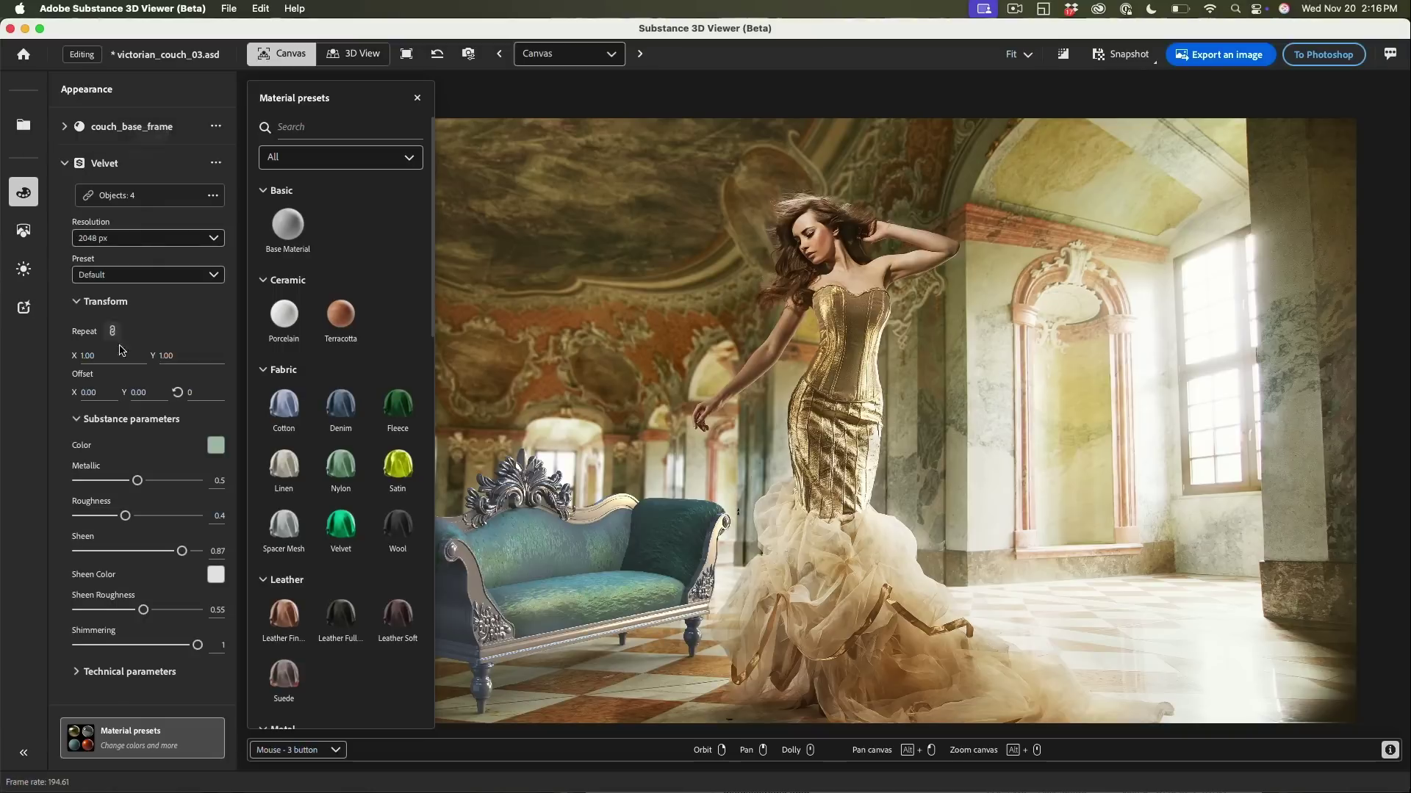
pyautogui.click(216, 448)
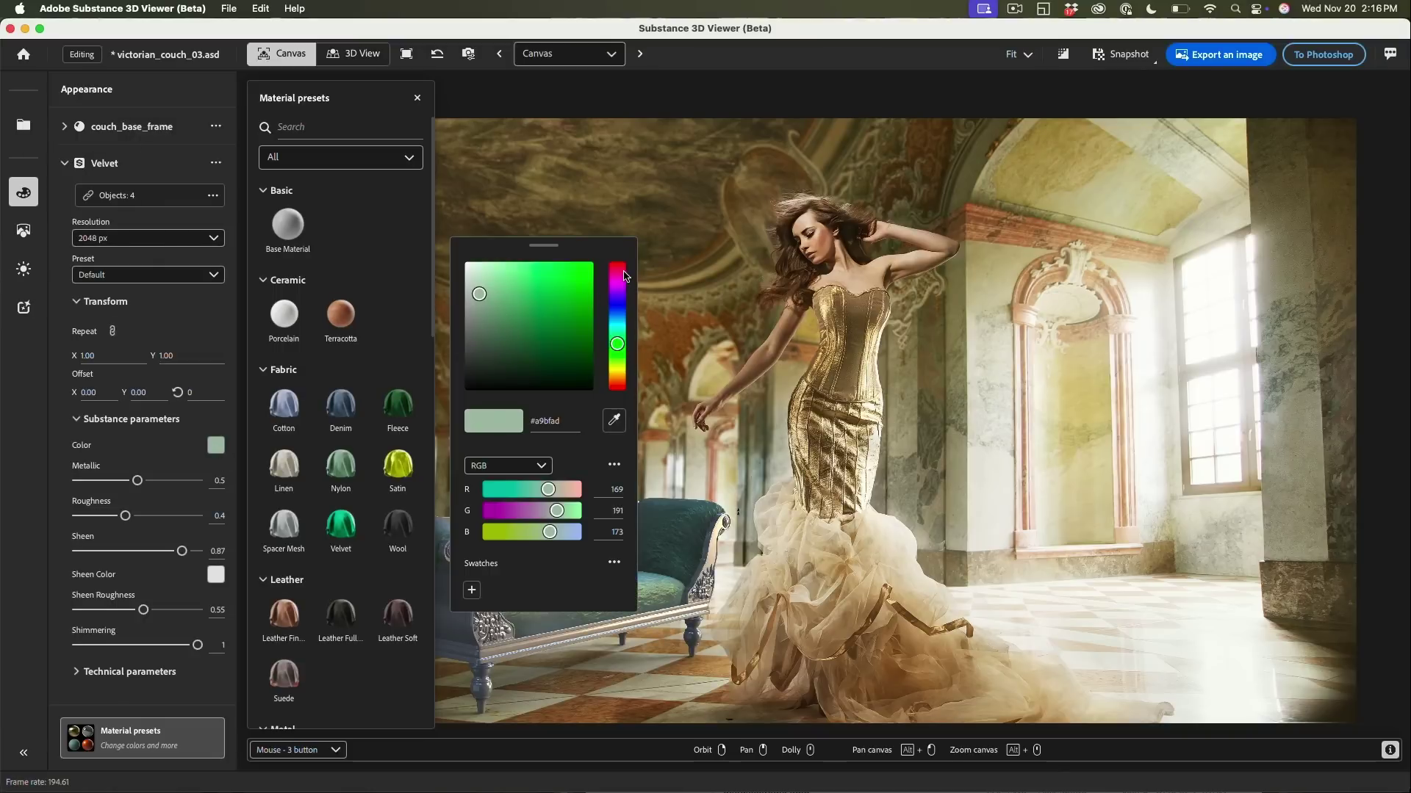
pyautogui.moveTo(624, 275); pyautogui.dragTo(589, 262)
pyautogui.click(585, 263)
pyautogui.click(679, 210)
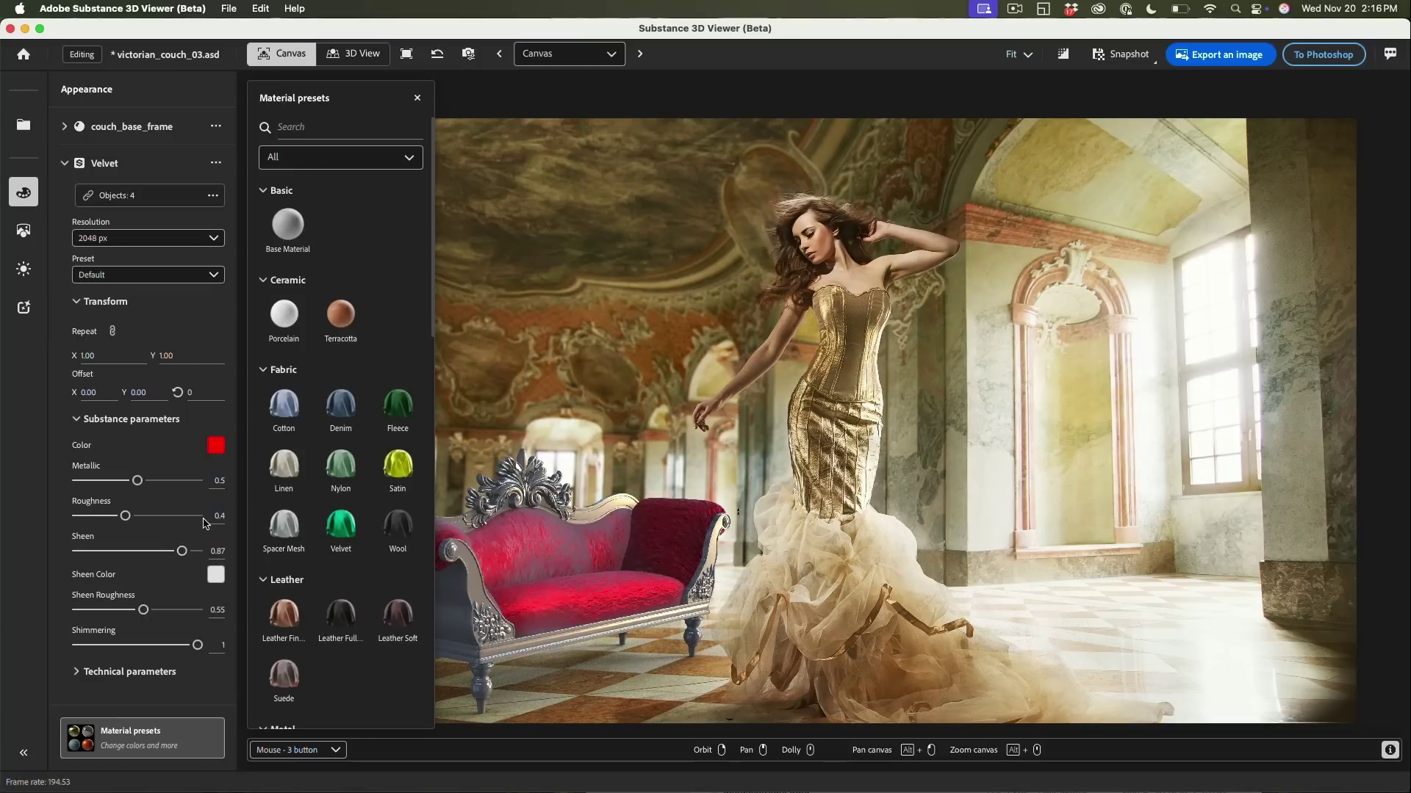
# Lower Velvet's metallic to 0.1 and darken its colour to deep red #9f060a.
pyautogui.moveTo(136, 482); pyautogui.dragTo(144, 551)
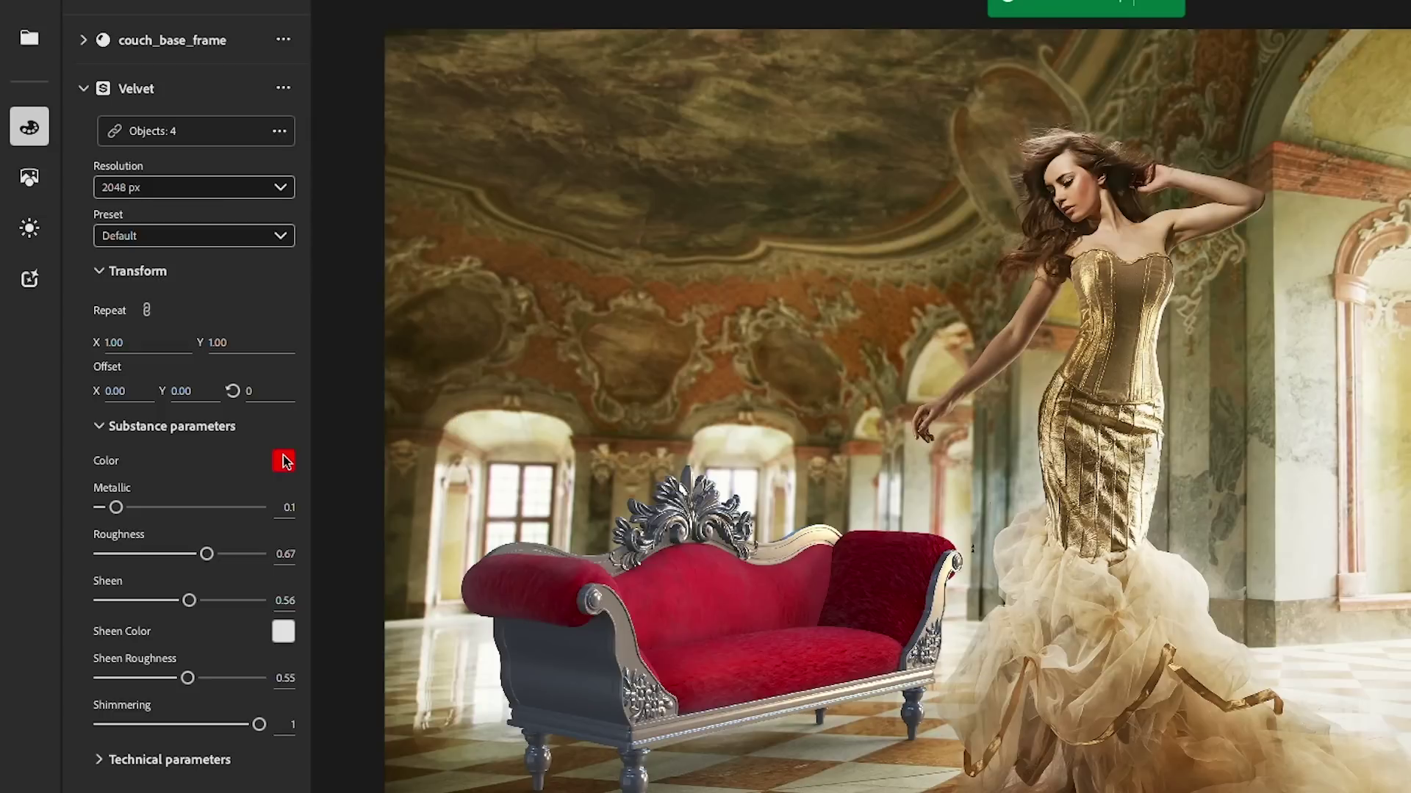
pyautogui.click(284, 462)
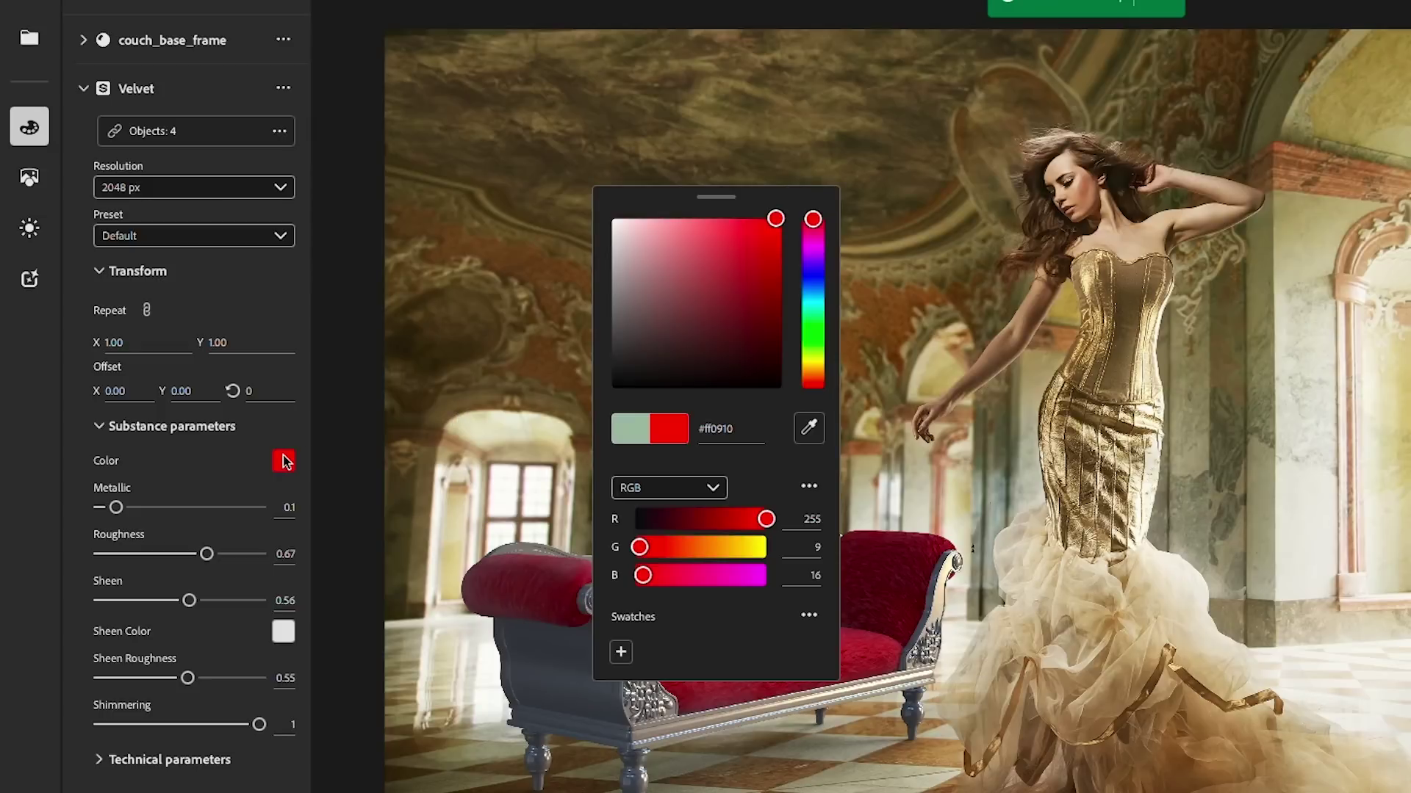
pyautogui.moveTo(772, 220)
pyautogui.mouseDown()
pyautogui.moveTo(743, 226)
pyautogui.moveTo(775, 243)
pyautogui.moveTo(775, 283)
pyautogui.mouseUp()
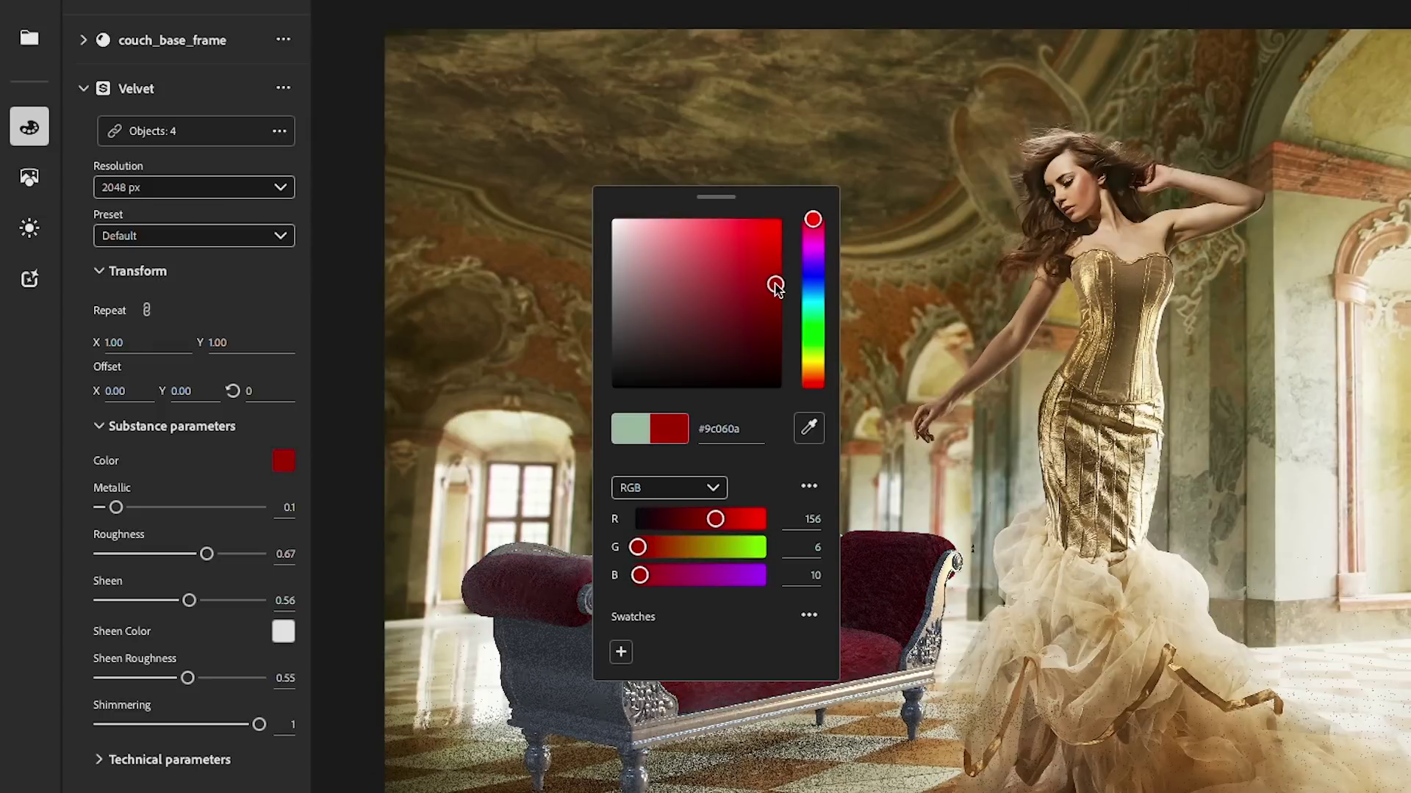
pyautogui.click(797, 134)
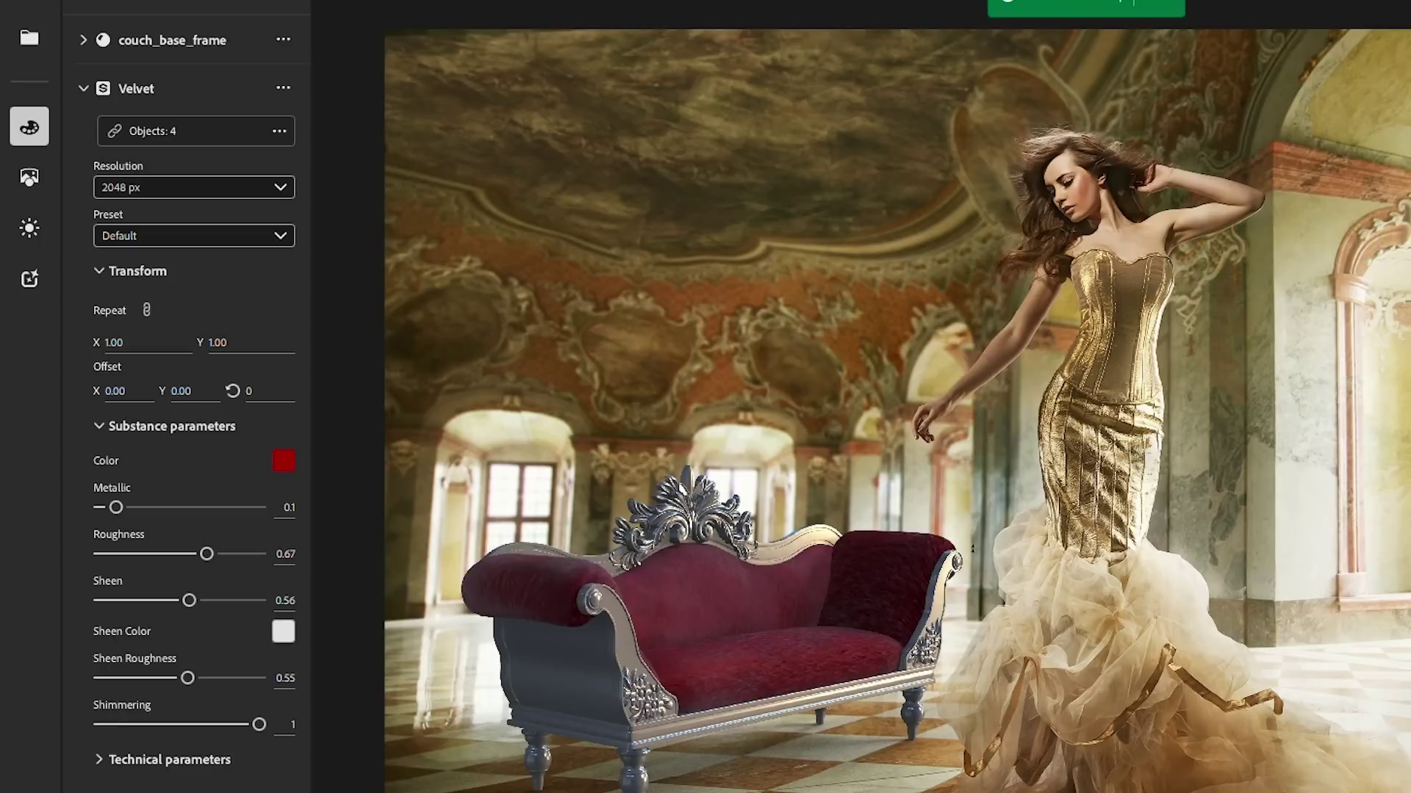
# Check the burgundy couch in the Photoshop composite, then return to Substance 3D Viewer.
pyautogui.press('super+Tab')
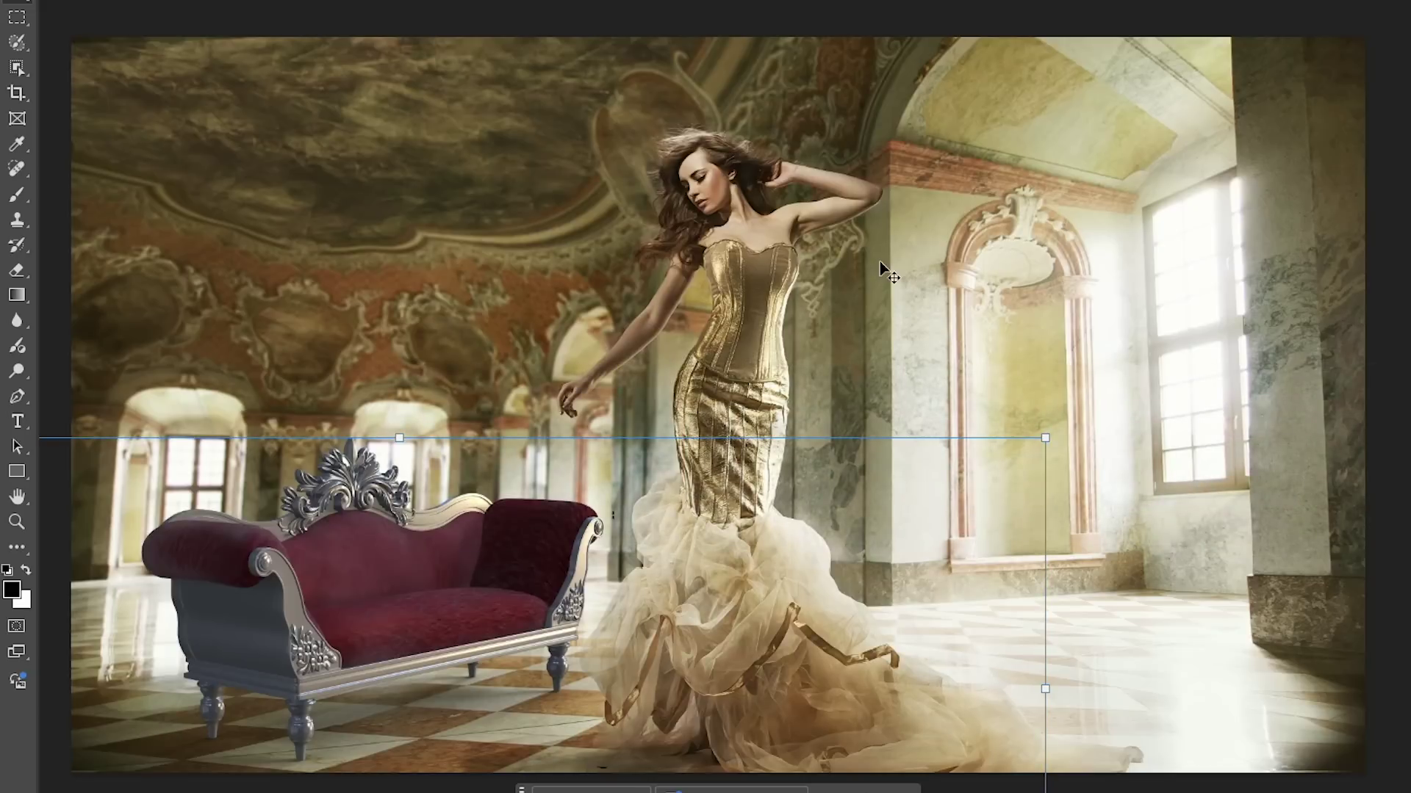
pyautogui.press('super+Tab')
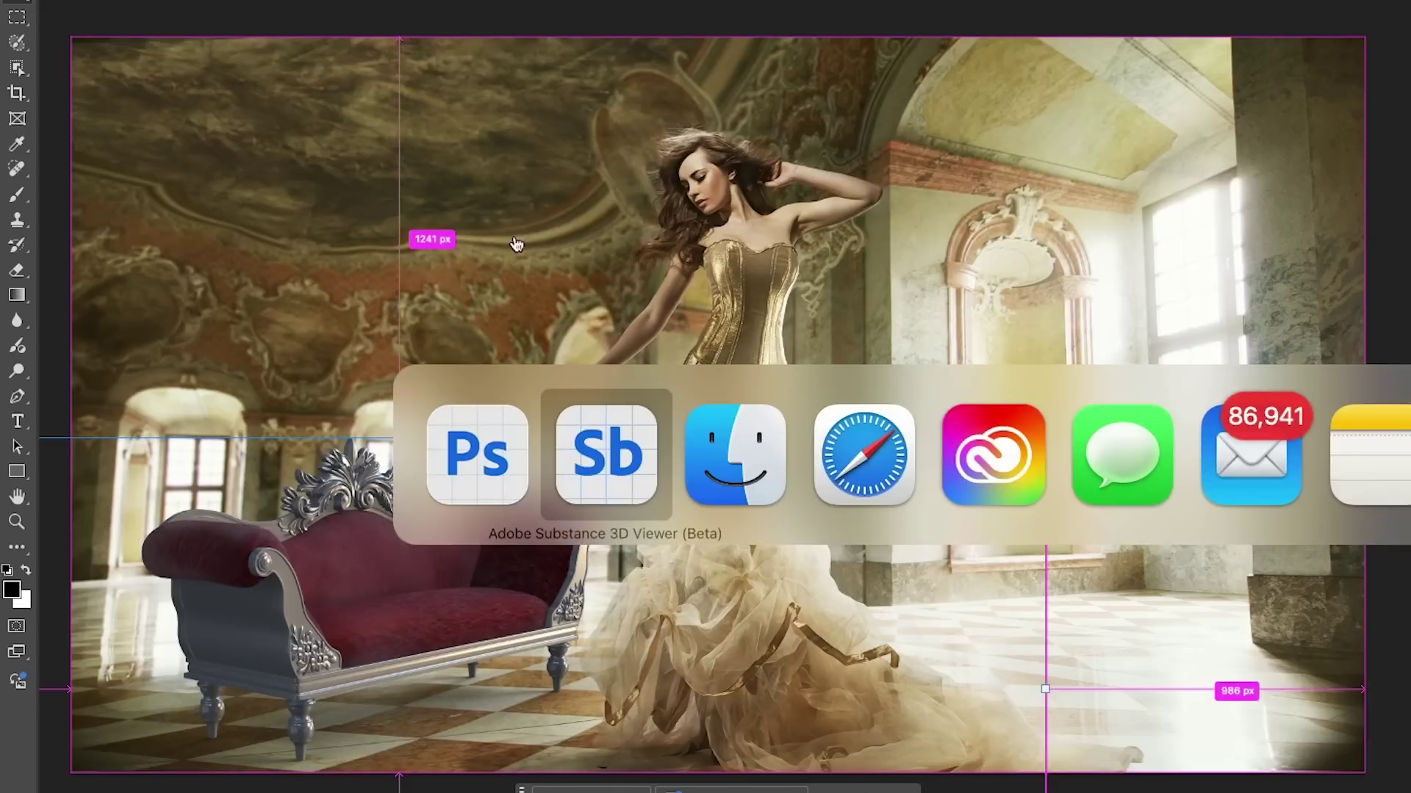
pyautogui.click(604, 455)
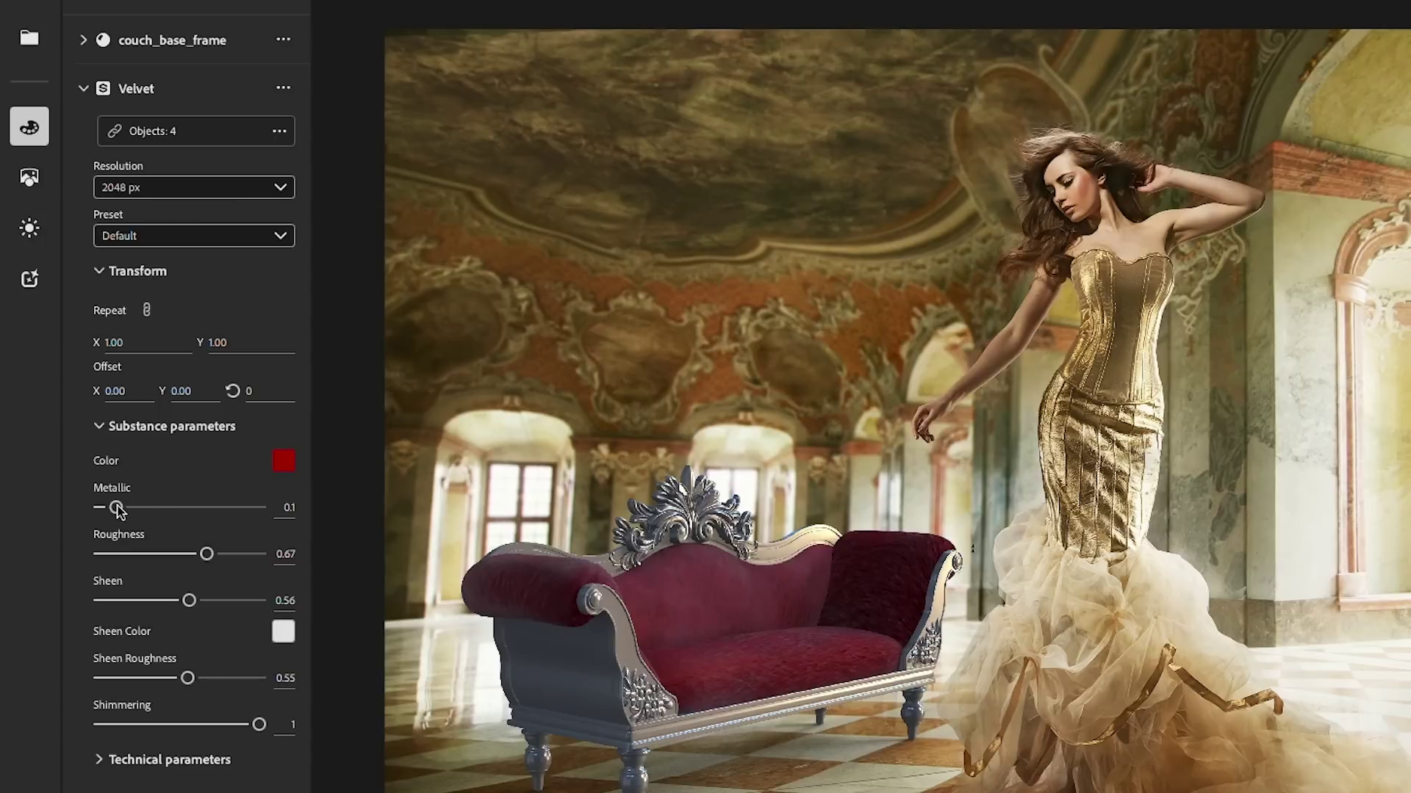
# Set Velvet metallic to 0.27, sheen to 0.63, and tint the sheen colour pink.
pyautogui.moveTo(116, 508); pyautogui.dragTo(144, 508)
pyautogui.moveTo(191, 604); pyautogui.dragTo(202, 605)
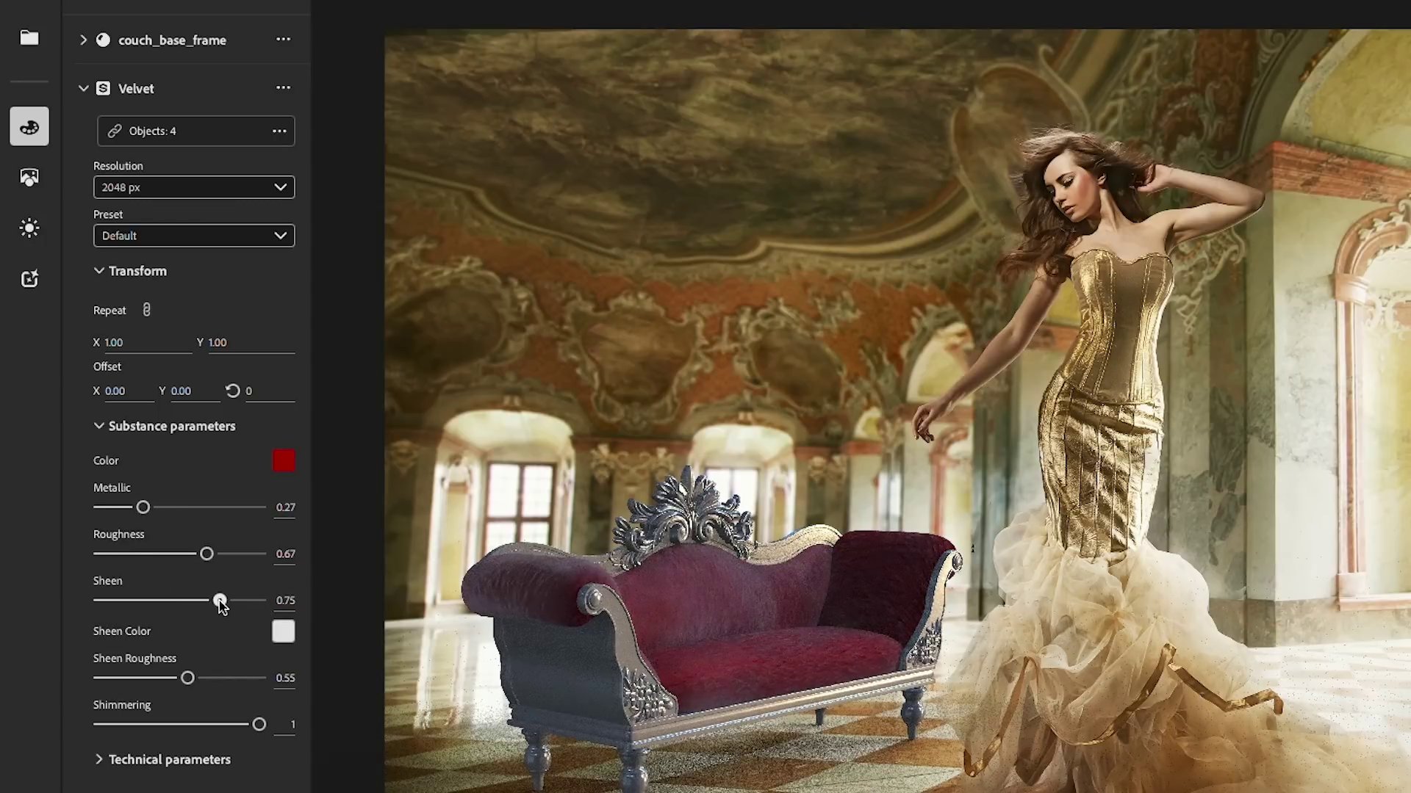
pyautogui.moveTo(220, 605); pyautogui.dragTo(200, 605)
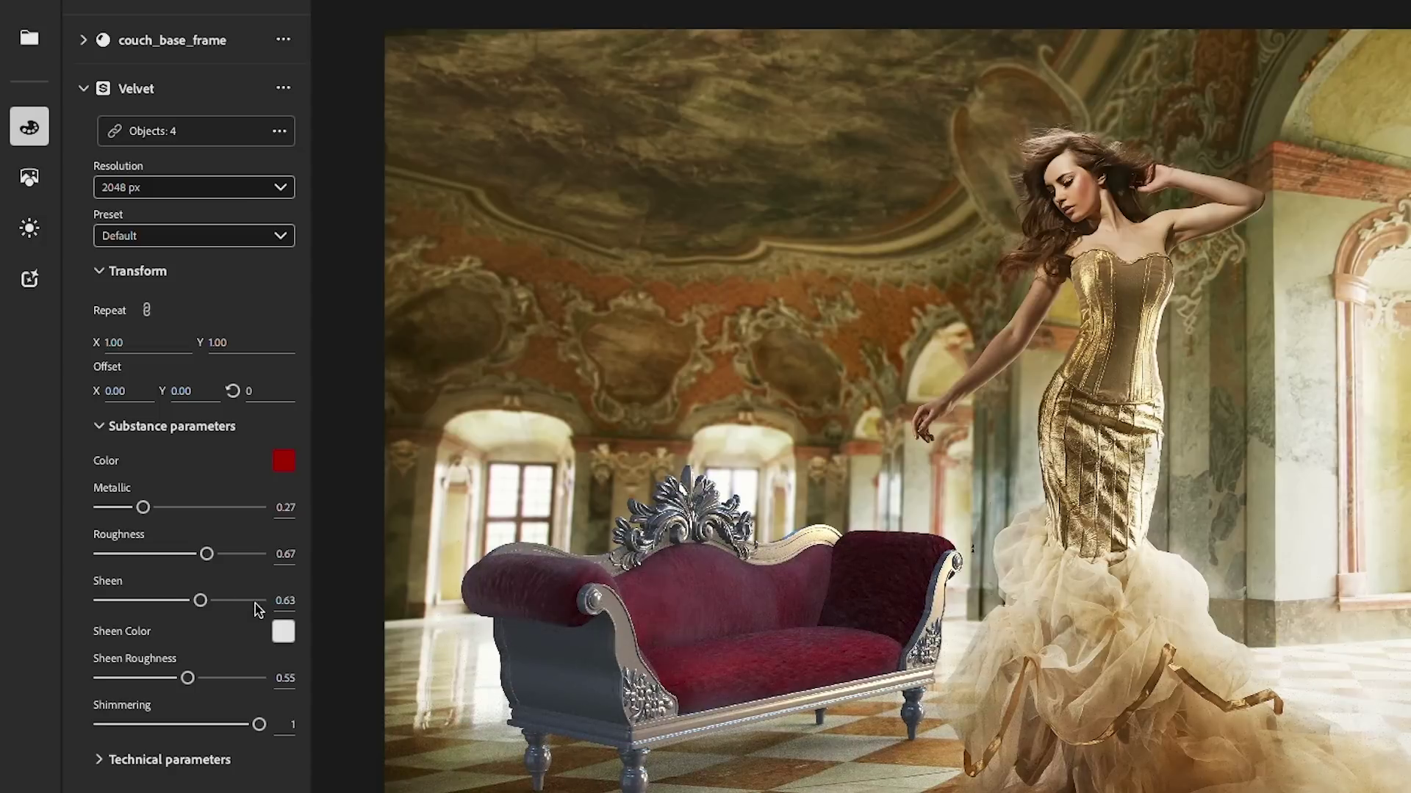
pyautogui.click(283, 631)
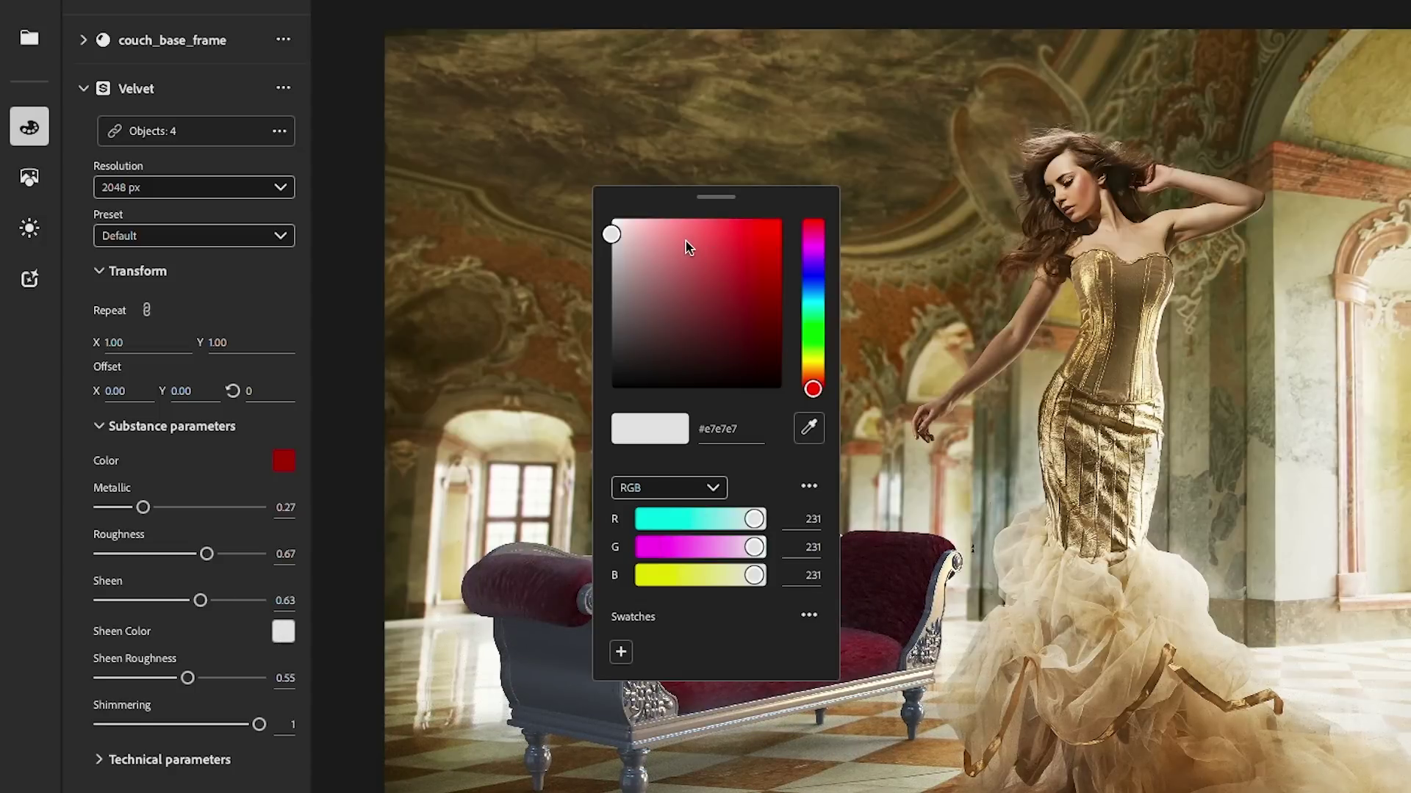
pyautogui.moveTo(685, 242); pyautogui.dragTo(680, 223)
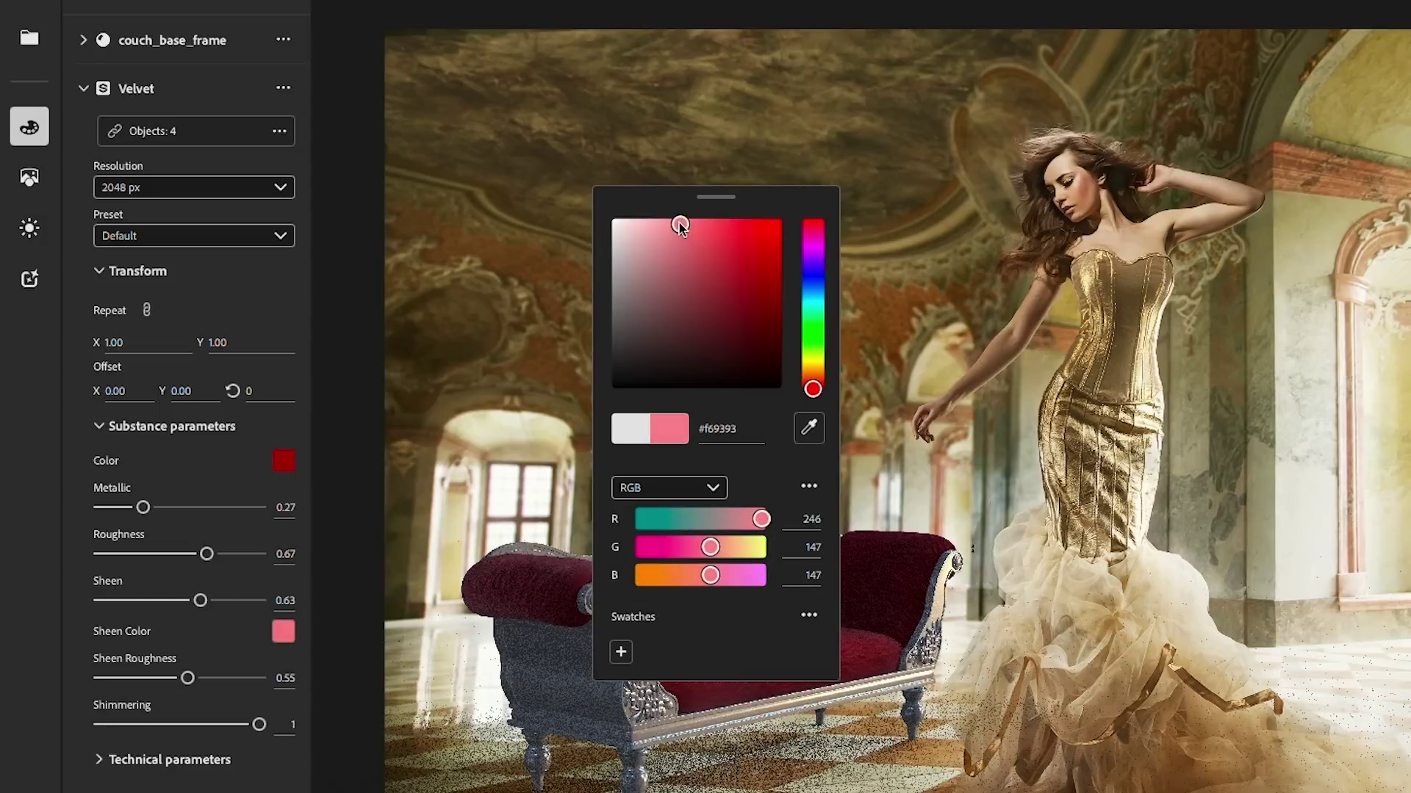
pyautogui.click(741, 149)
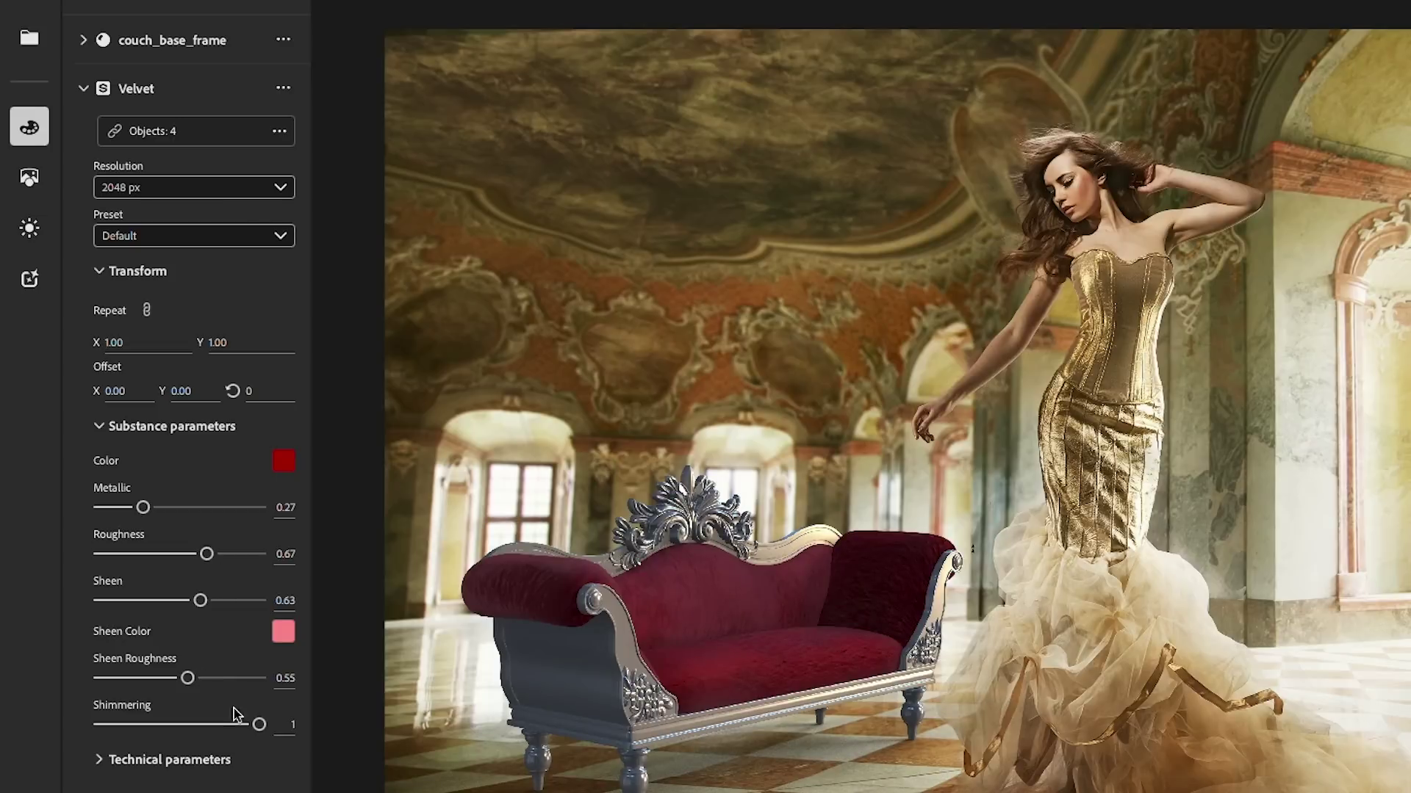
# Lower shimmering to 0.69, set sheen roughness to 0.47, and enable ray tracing.
pyautogui.moveTo(258, 724); pyautogui.dragTo(211, 724)
pyautogui.moveTo(188, 678)
pyautogui.mouseDown()
pyautogui.moveTo(243, 678)
pyautogui.moveTo(120, 679)
pyautogui.moveTo(175, 678)
pyautogui.mouseUp()
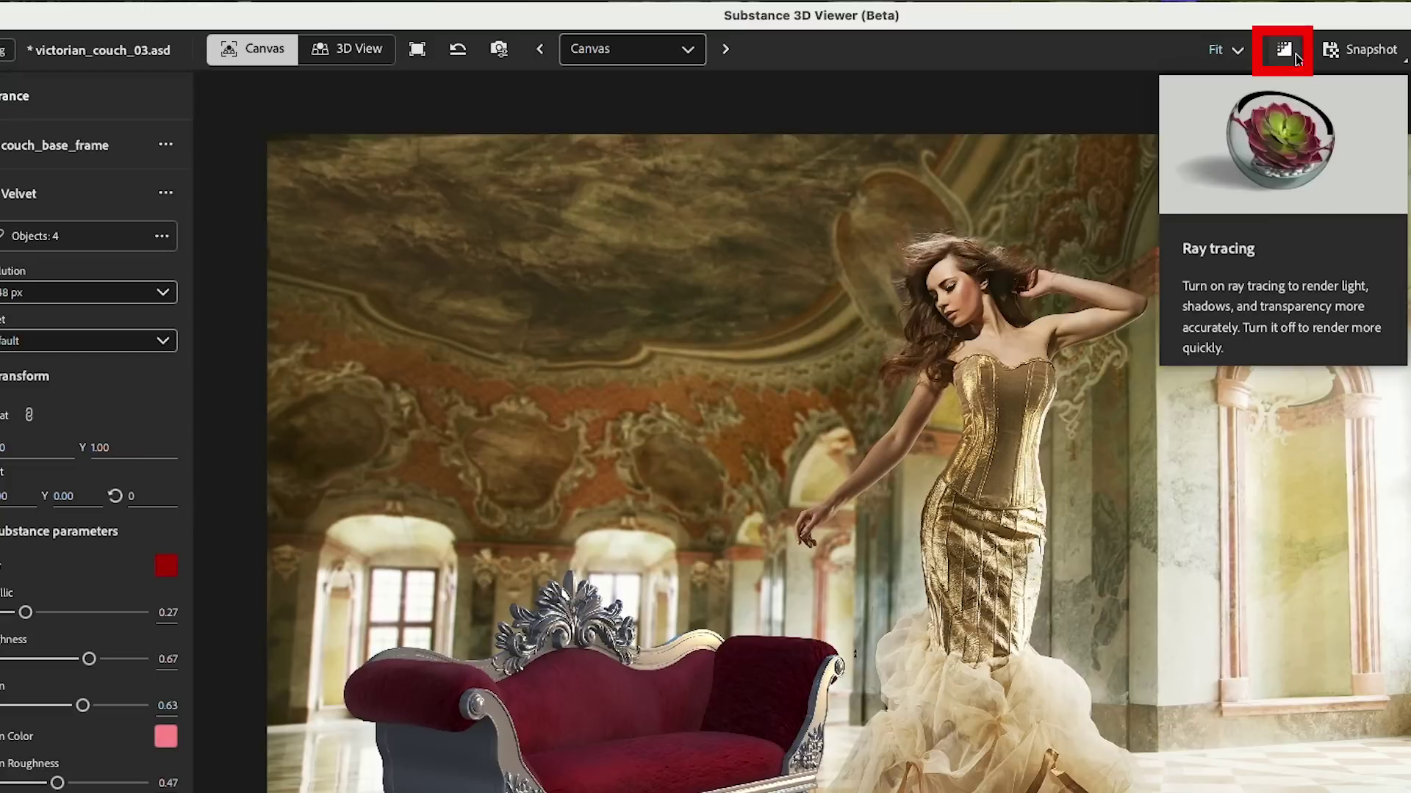
pyautogui.click(1294, 54)
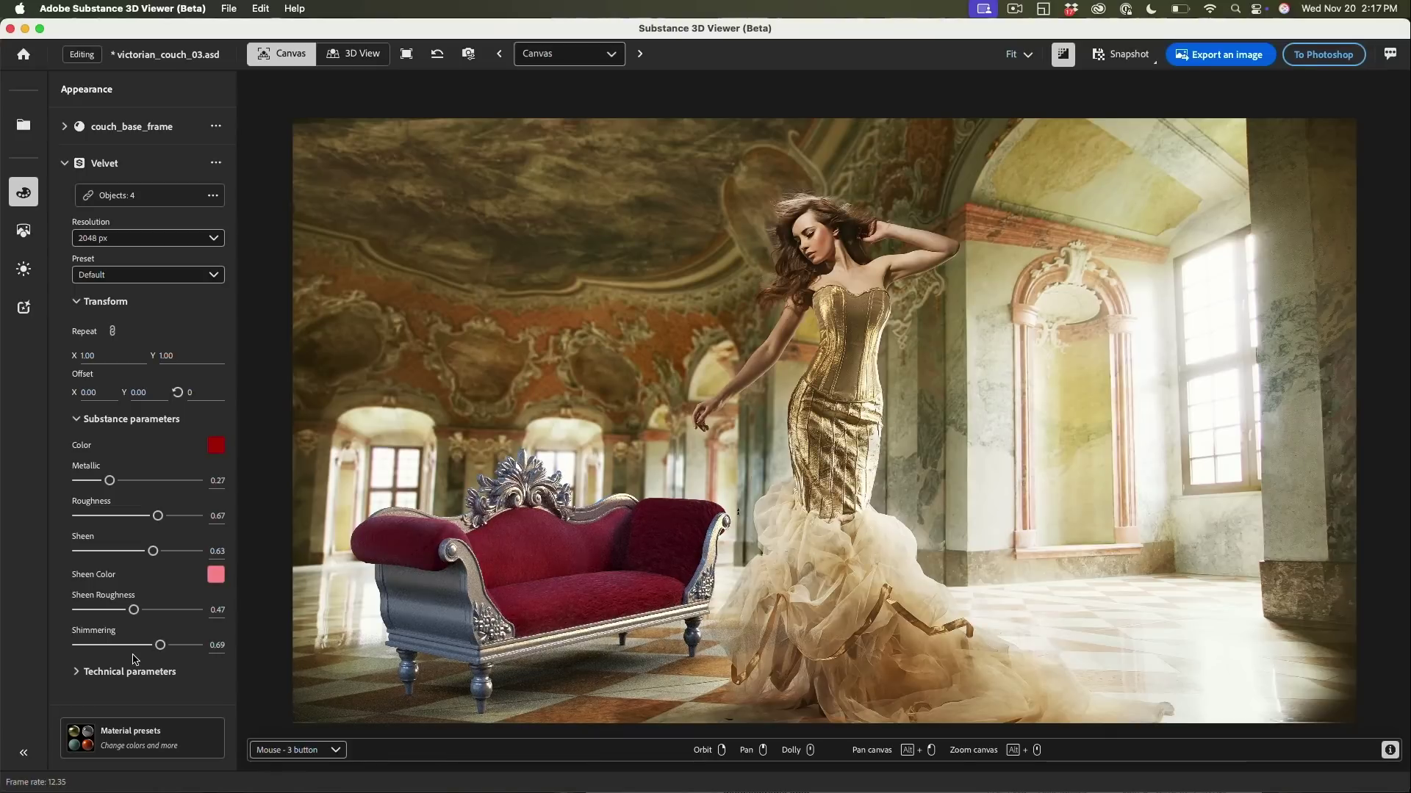
# Apply the Brass preset from the material library to the couch frame.
pyautogui.click(144, 726)
pyautogui.scroll(-5, 342, 367)
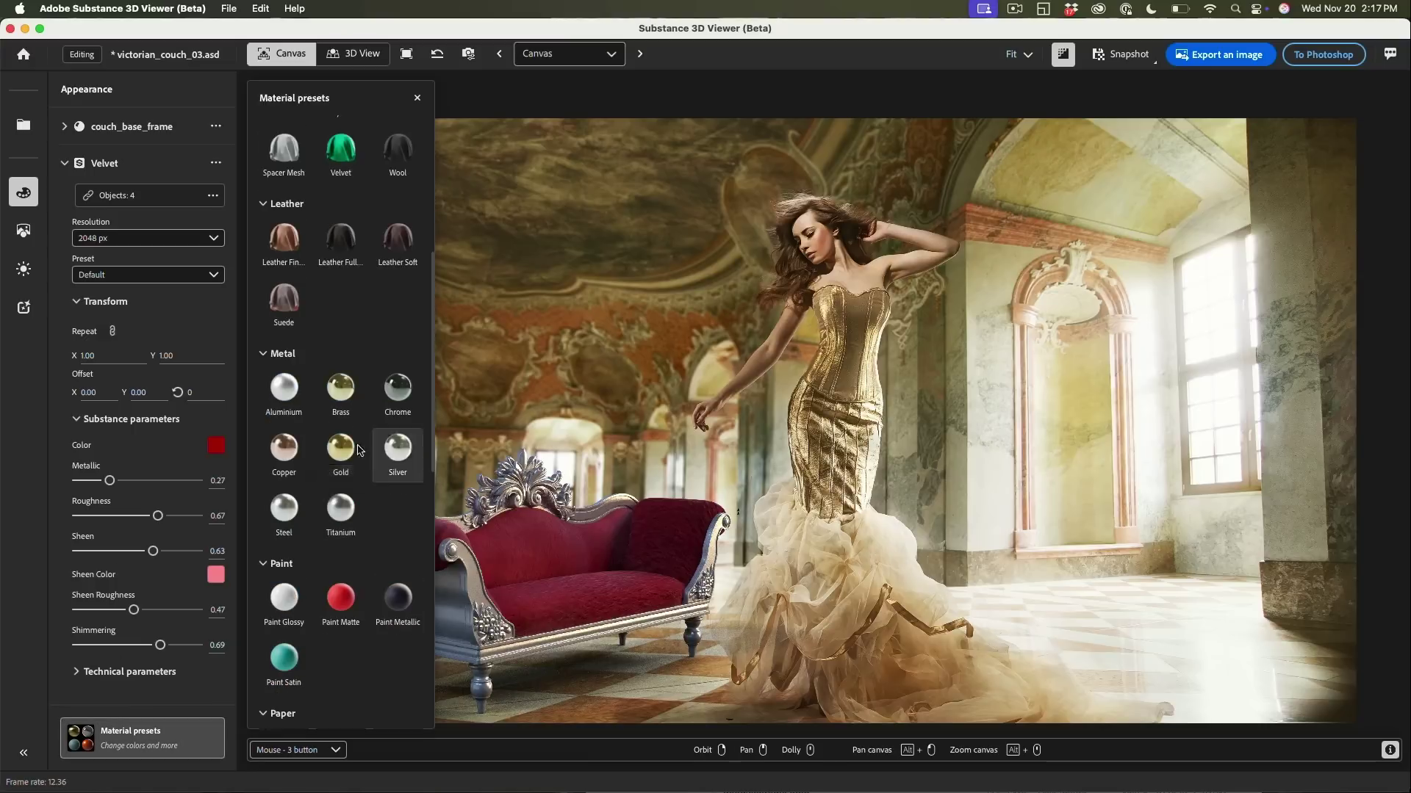
pyautogui.scroll(-2, 342, 345)
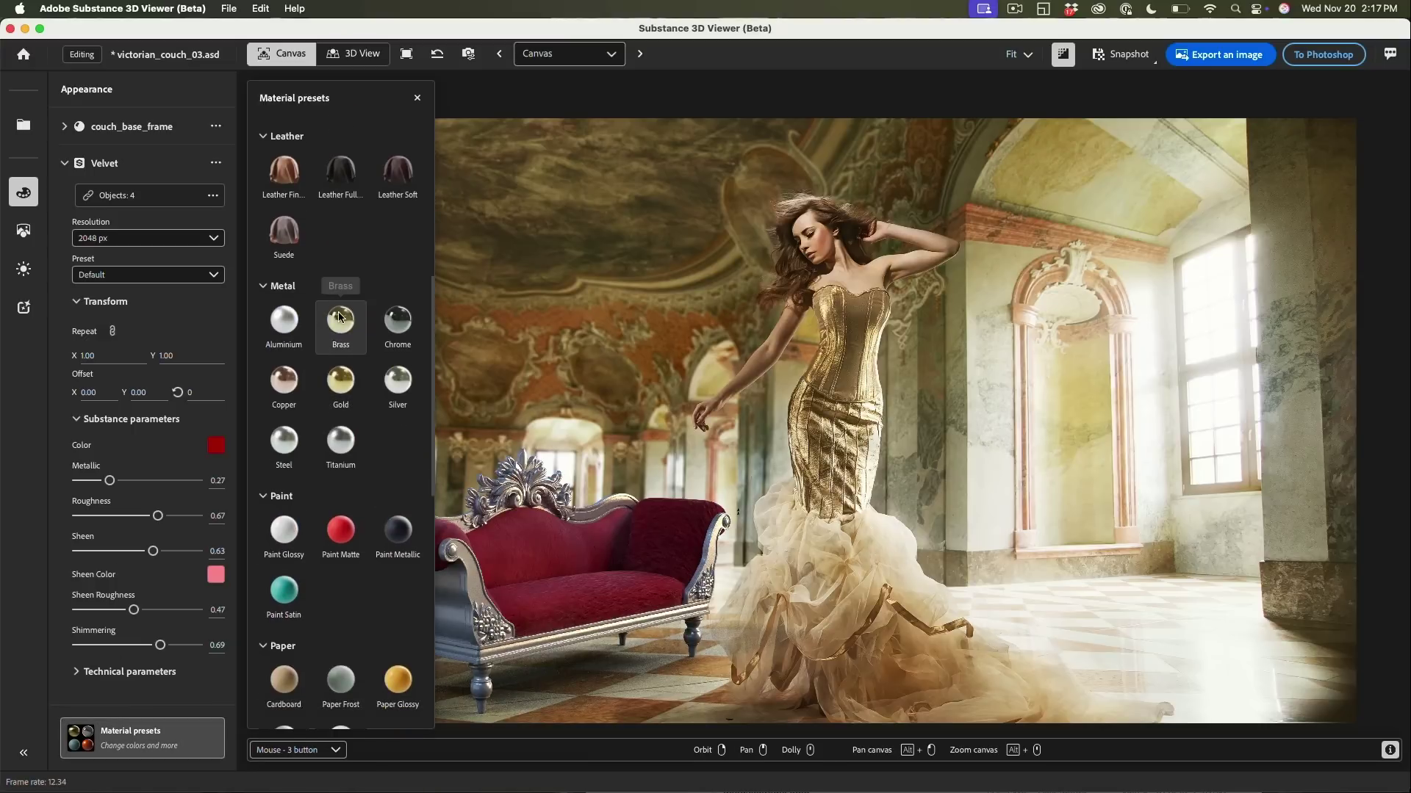
pyautogui.moveTo(361, 345); pyautogui.dragTo(460, 625)
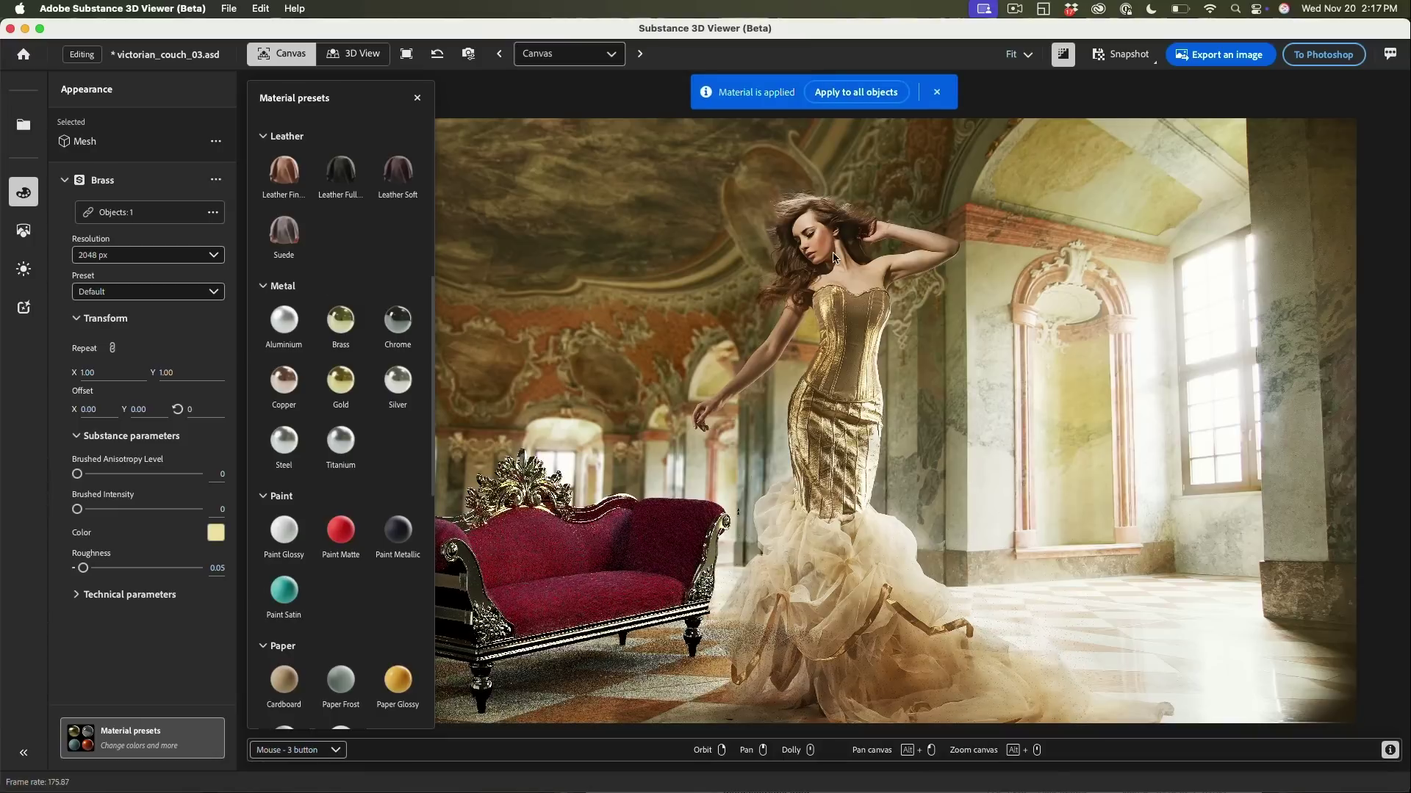
pyautogui.click(615, 376)
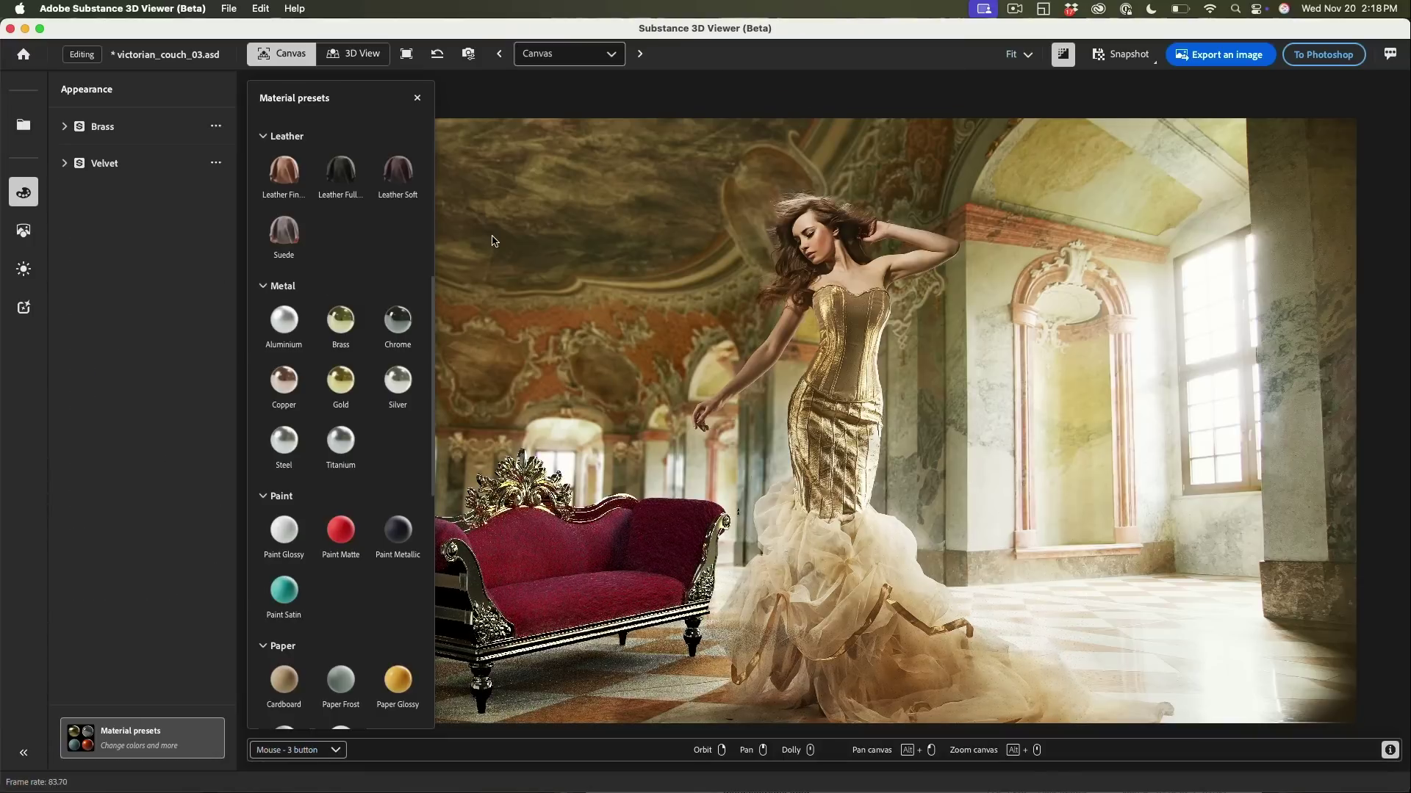
pyautogui.click(417, 98)
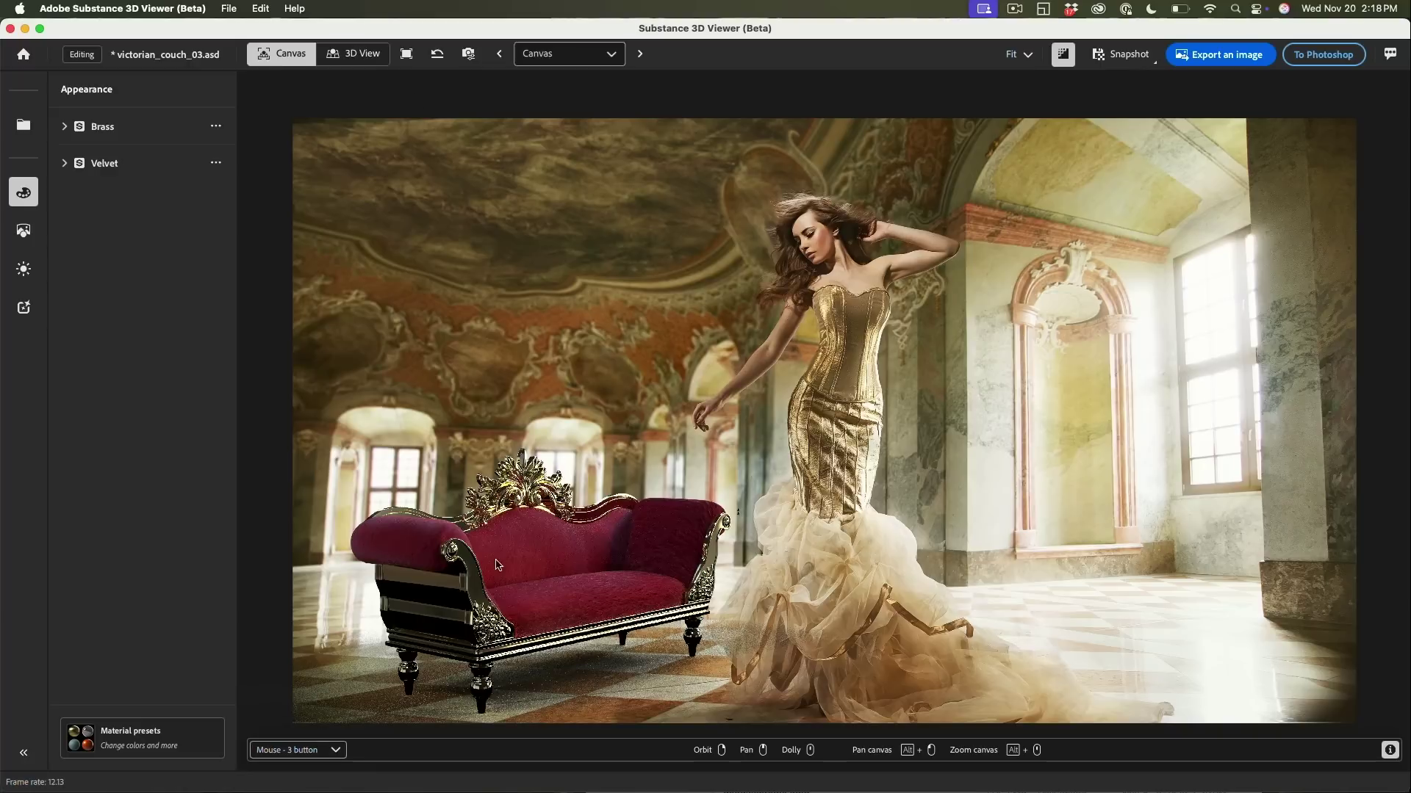
# Set the brass frame's roughness to 0.24 and send the updated couch to Photoshop.
pyautogui.click(440, 624)
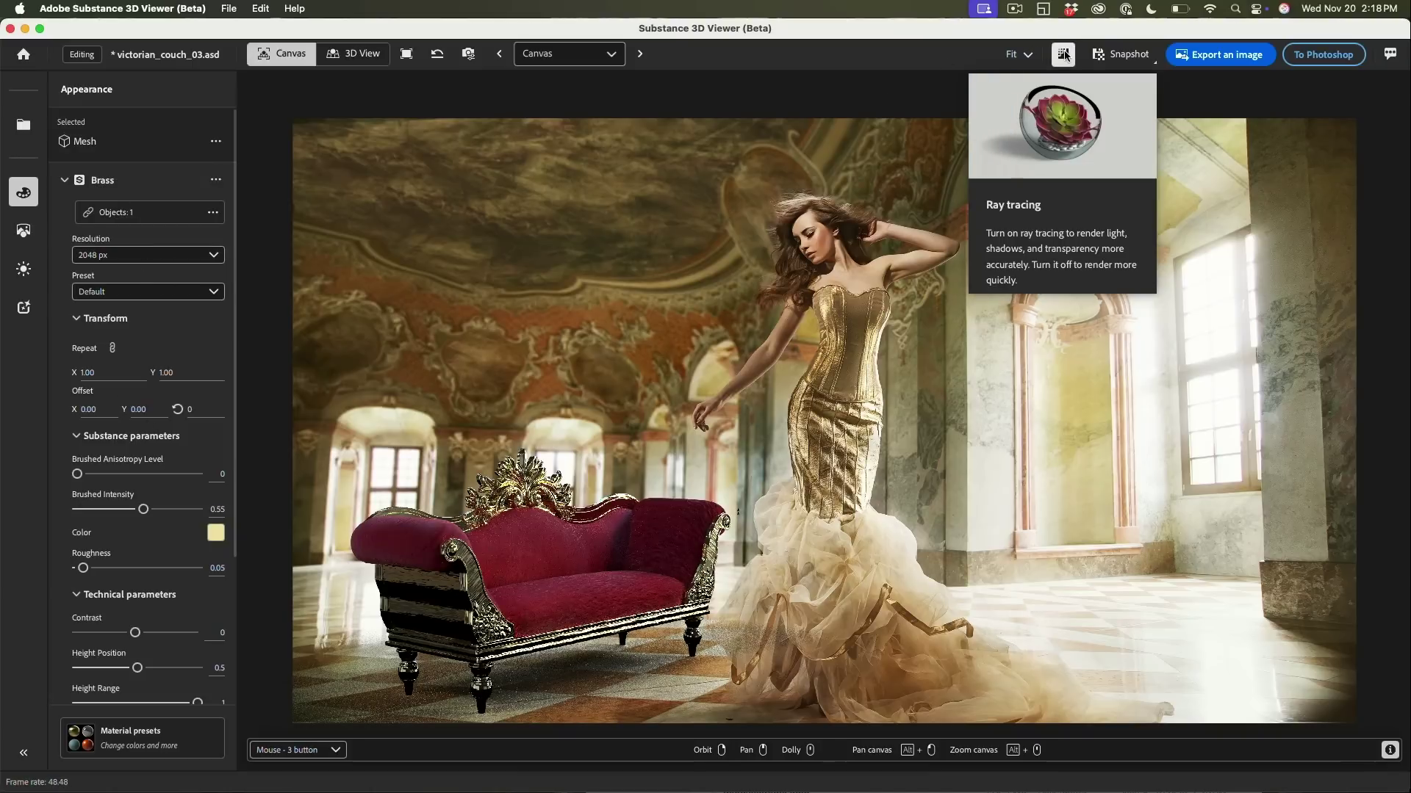
pyautogui.click(1065, 55)
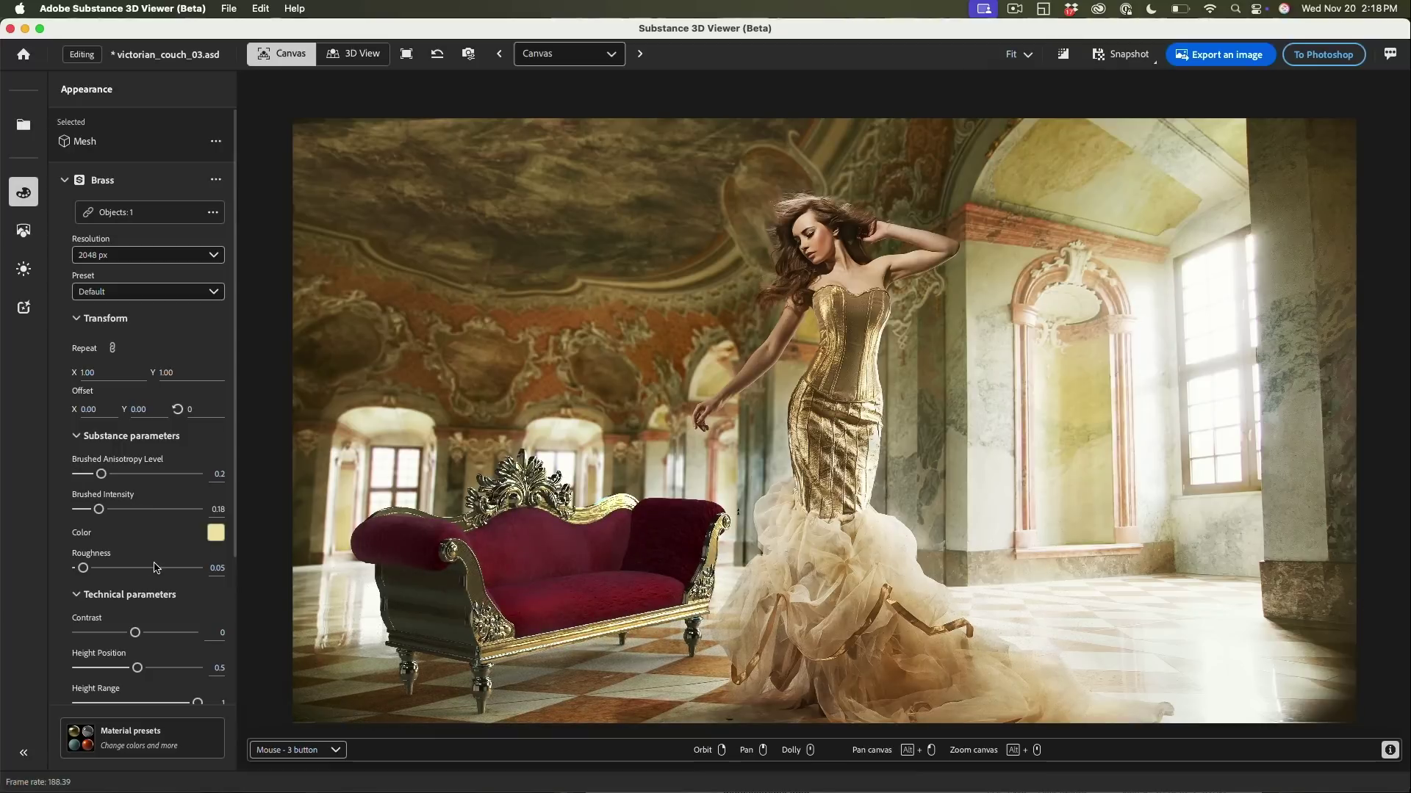
pyautogui.moveTo(83, 568); pyautogui.dragTo(107, 568)
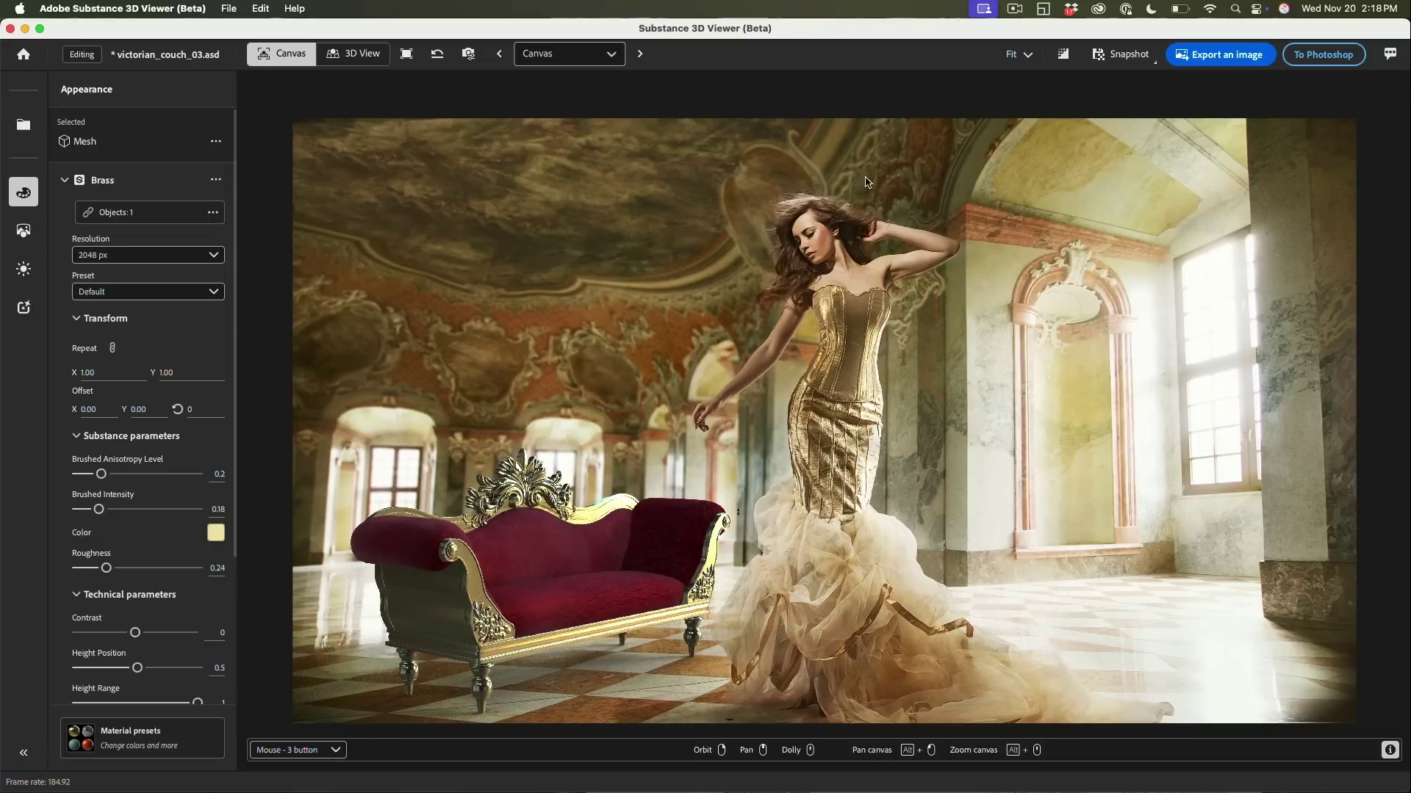
pyautogui.click(1061, 54)
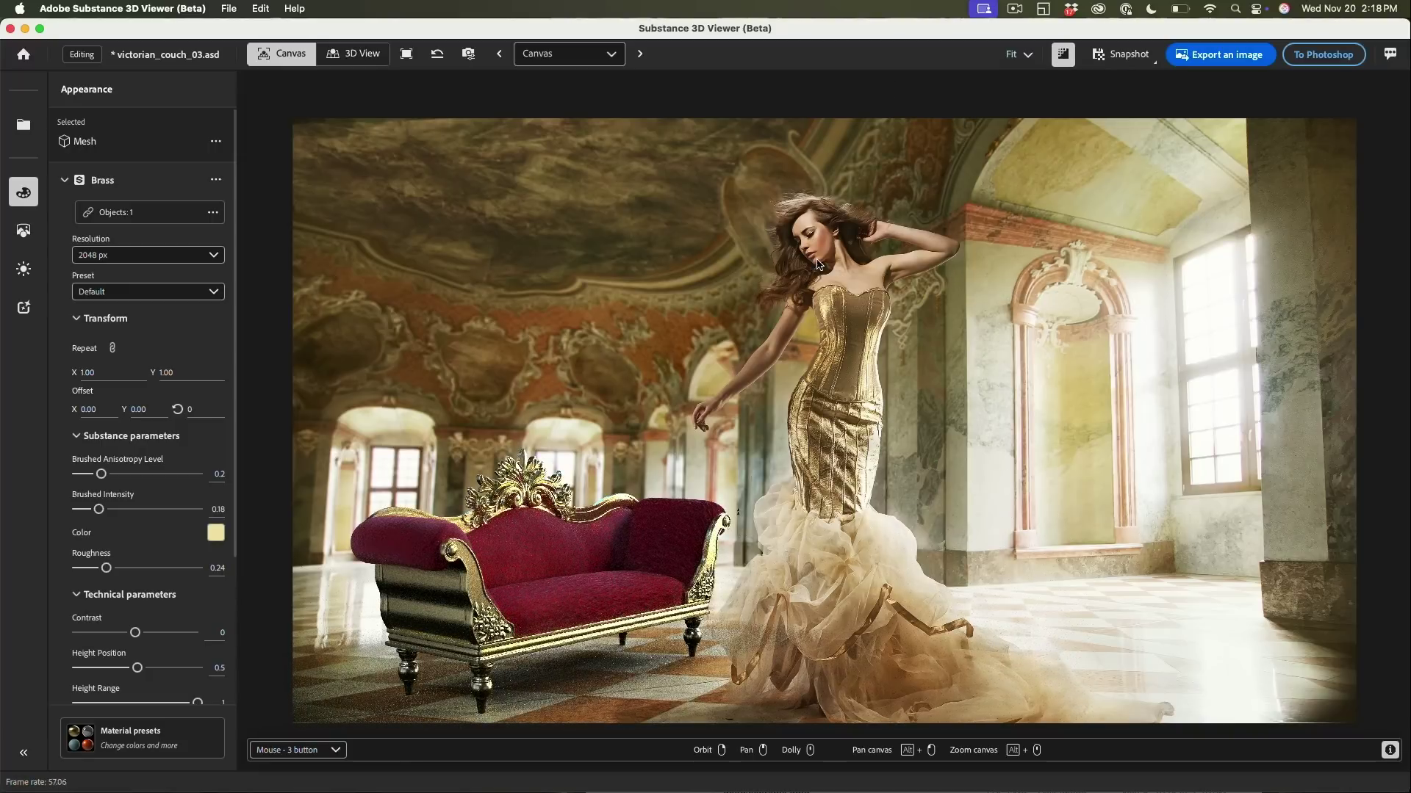
pyautogui.click(1299, 59)
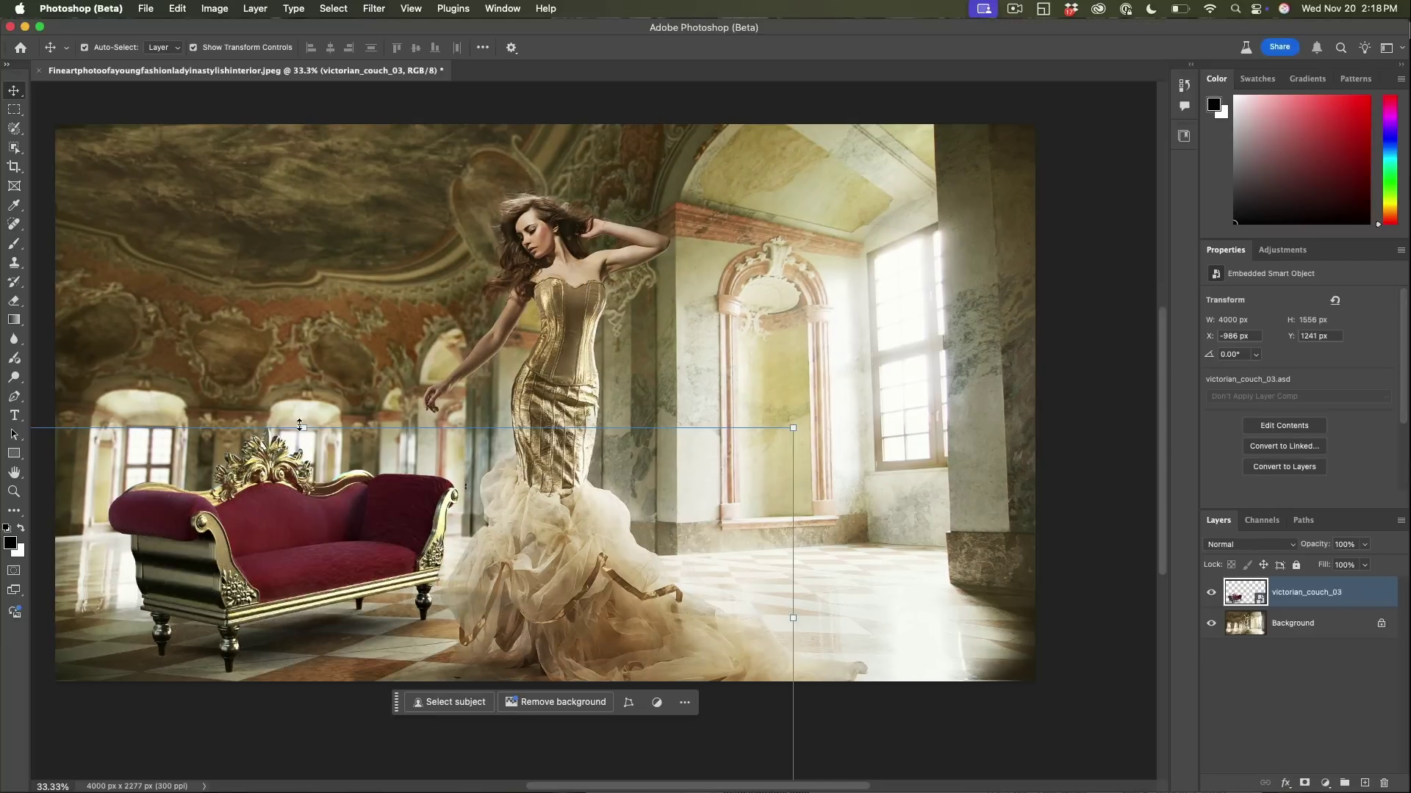
pyautogui.click(356, 378)
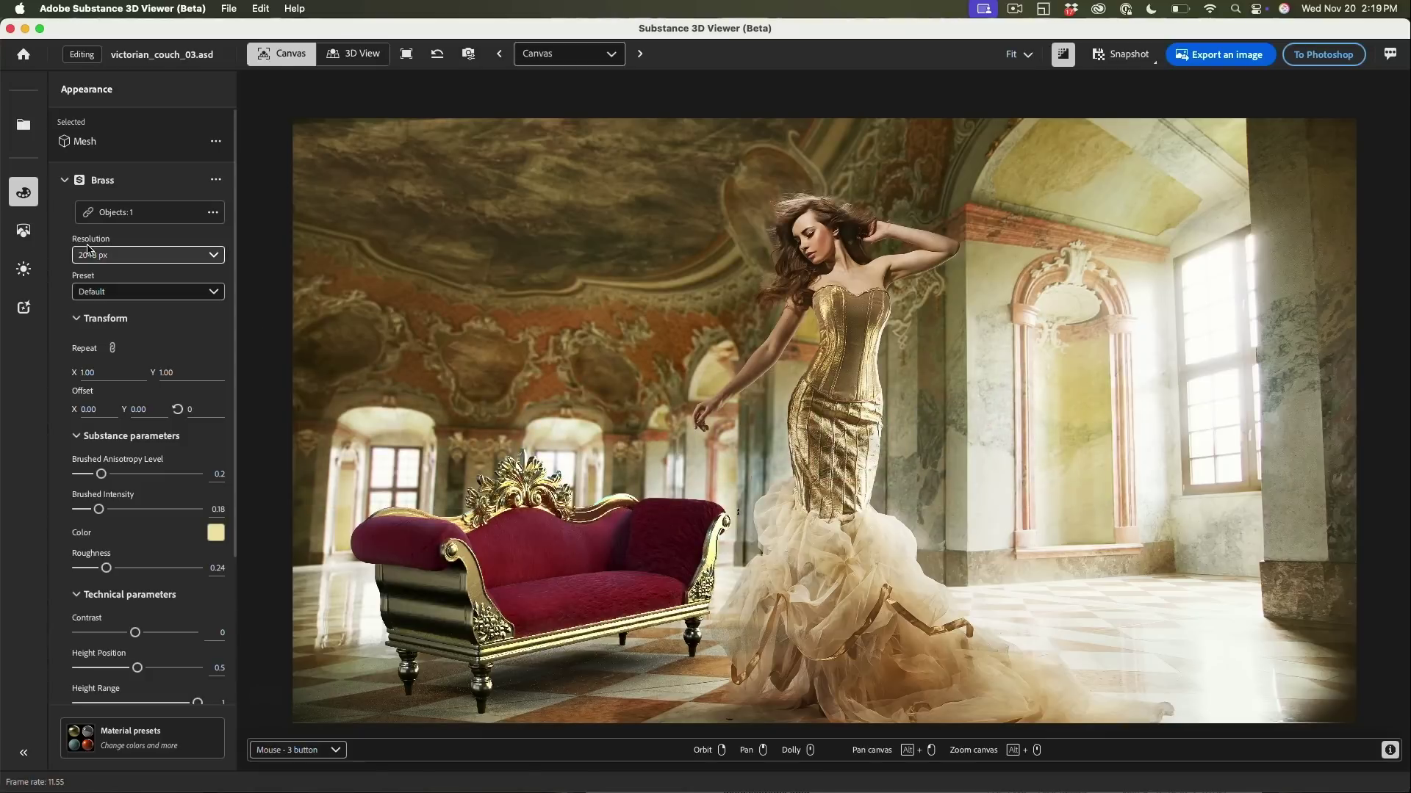
# Launch the 3D model to image generator from the Files panel's Generate section.
pyautogui.click(29, 130)
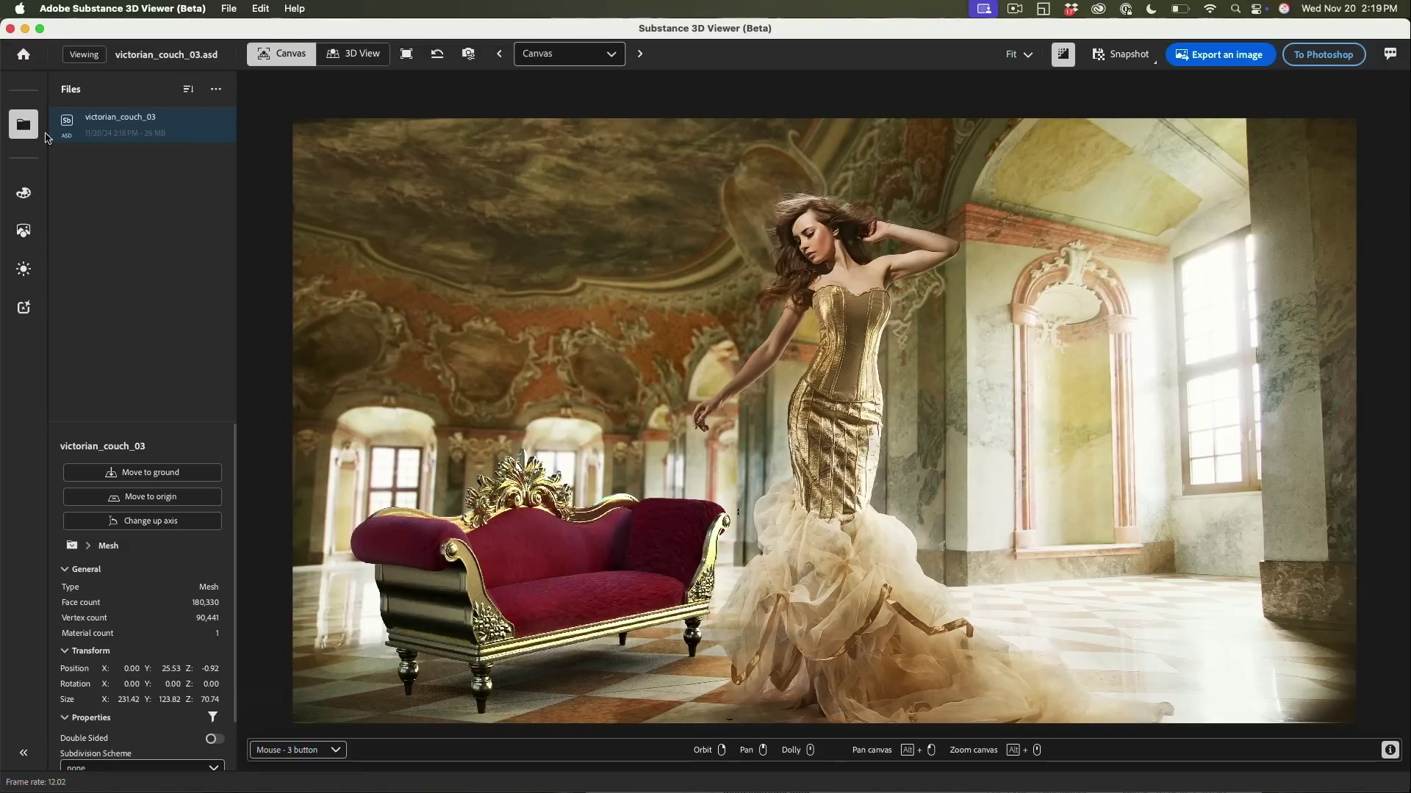
pyautogui.click(23, 307)
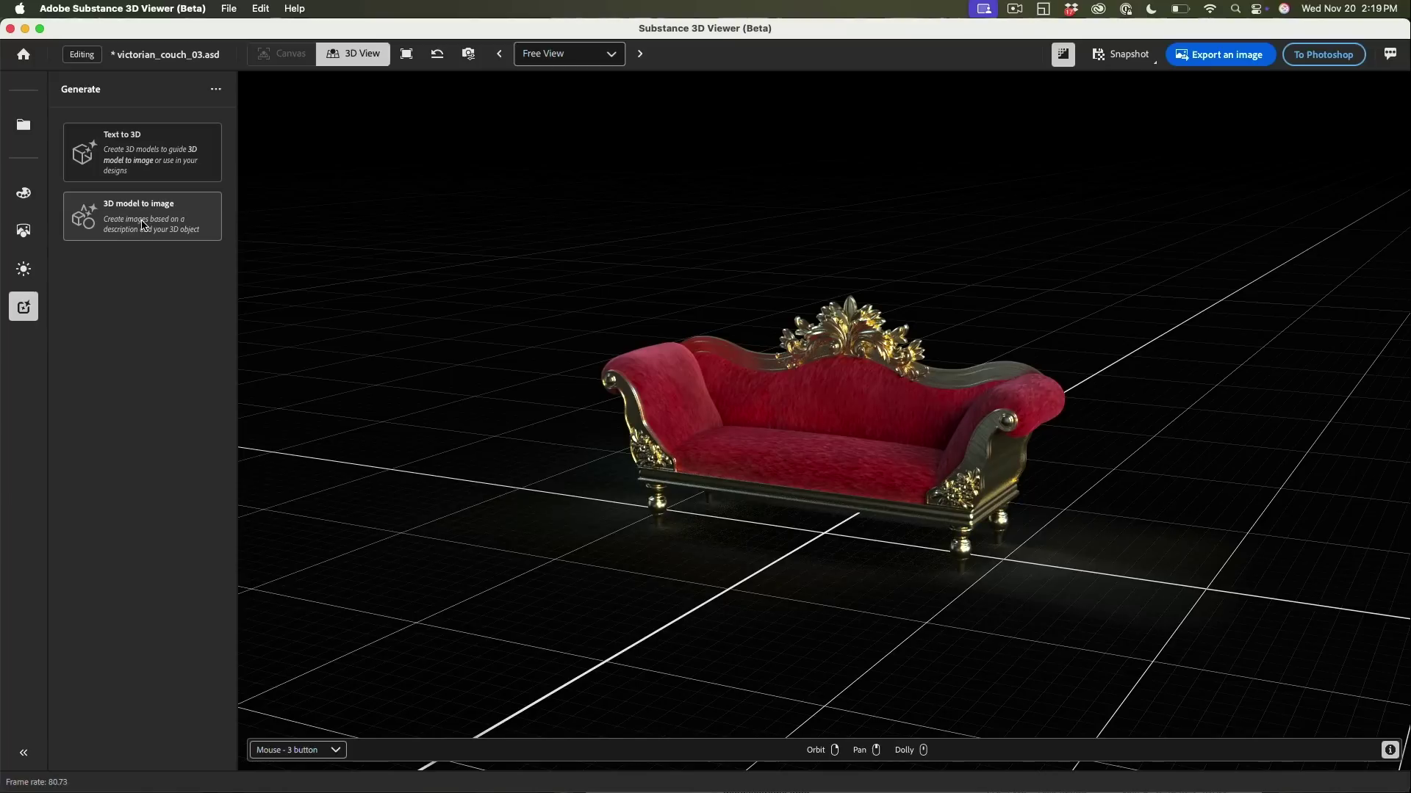
pyautogui.click(144, 225)
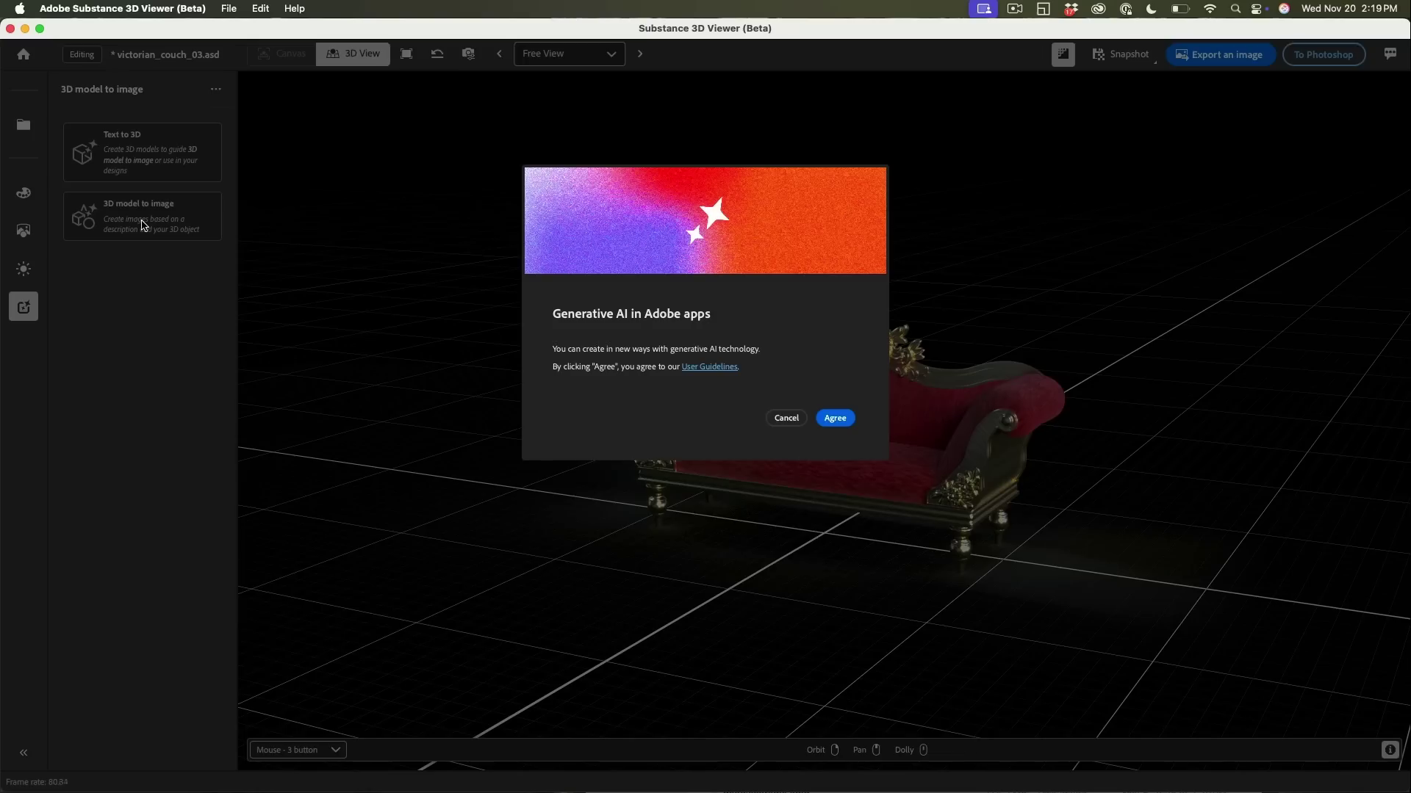
# Accept the generative AI terms and generate images from the prompt 'victorian ballroom'.
pyautogui.click(835, 417)
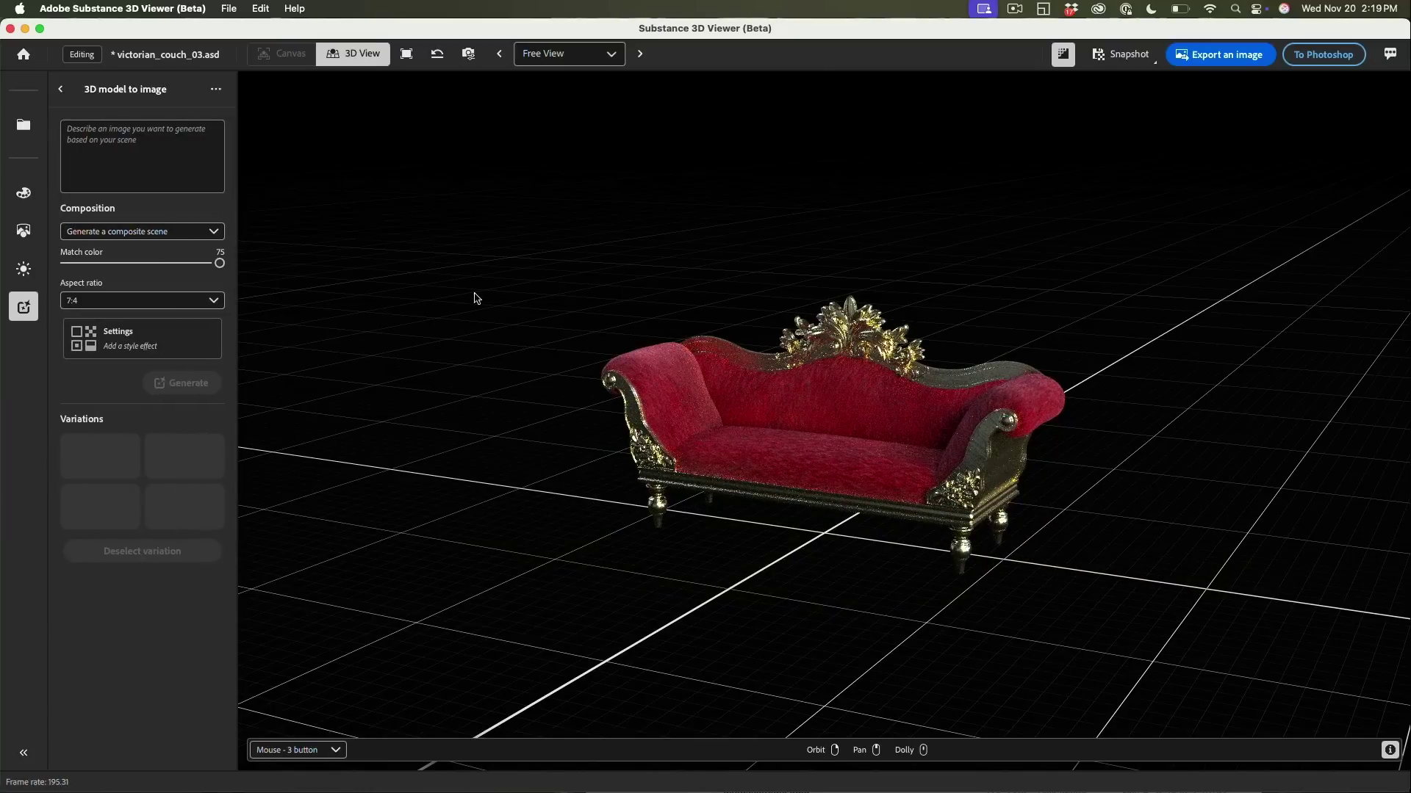
pyautogui.click(121, 151)
pyautogui.write('victorian ballroom')
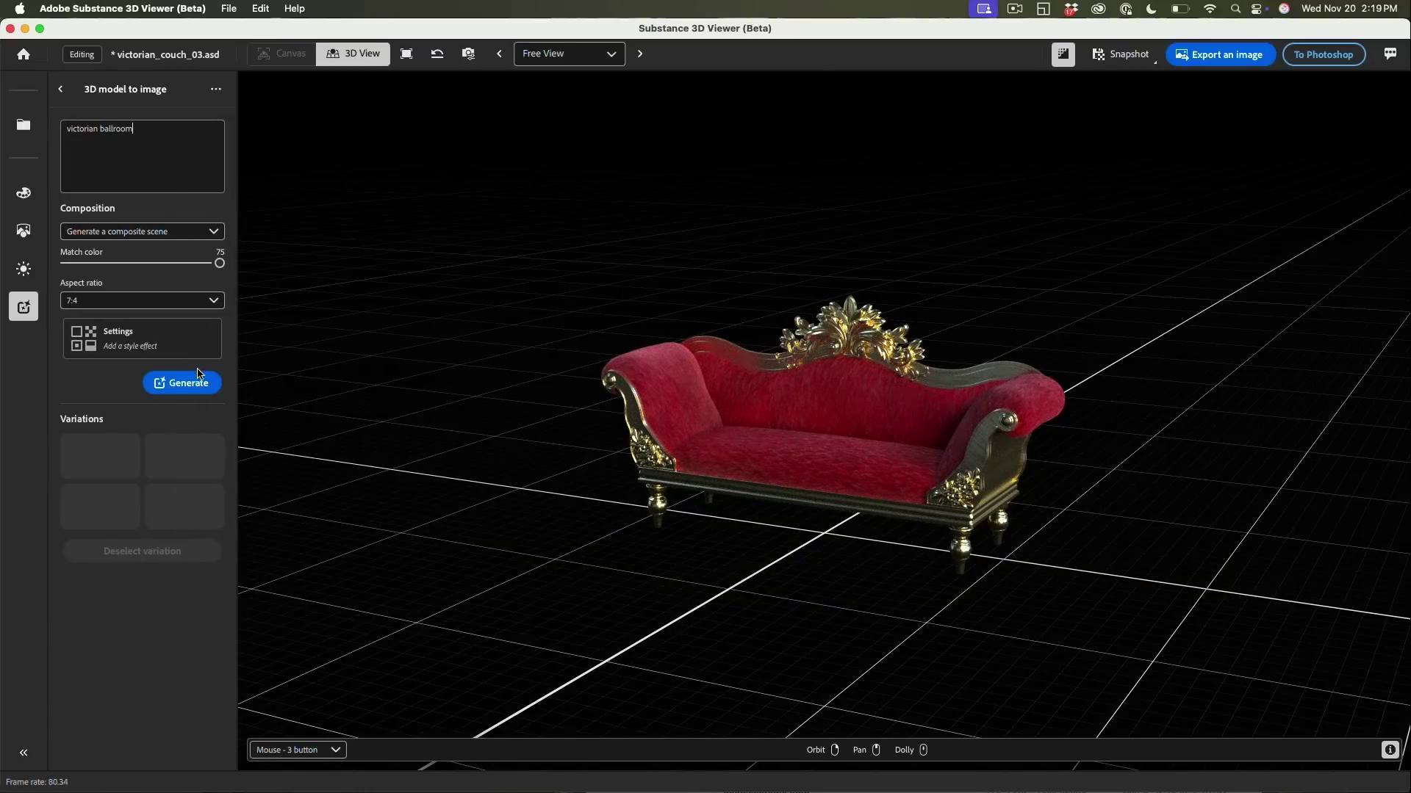
pyautogui.click(188, 384)
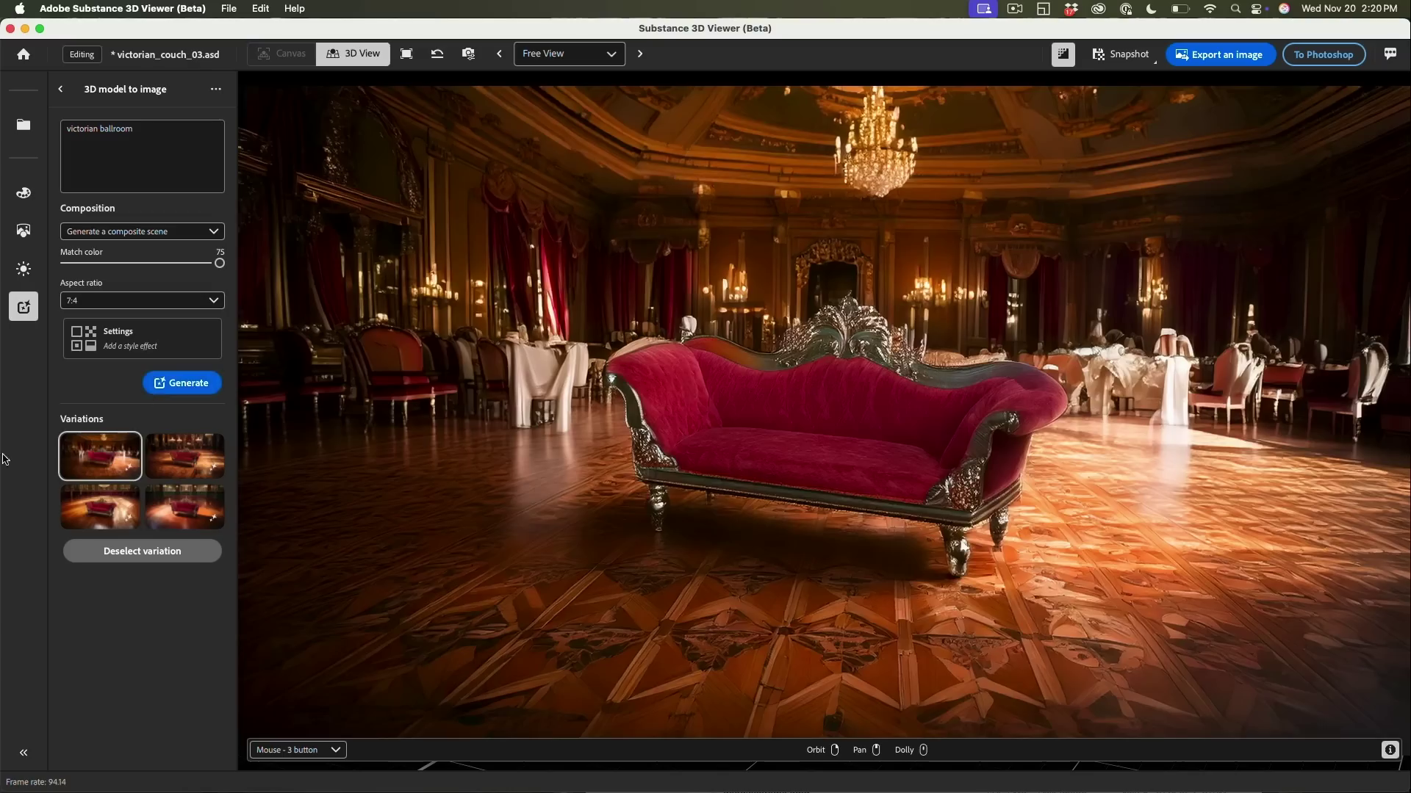
# Preview the third generated variation, then settle on the second with its sunlit wooden floor.
pyautogui.click(96, 490)
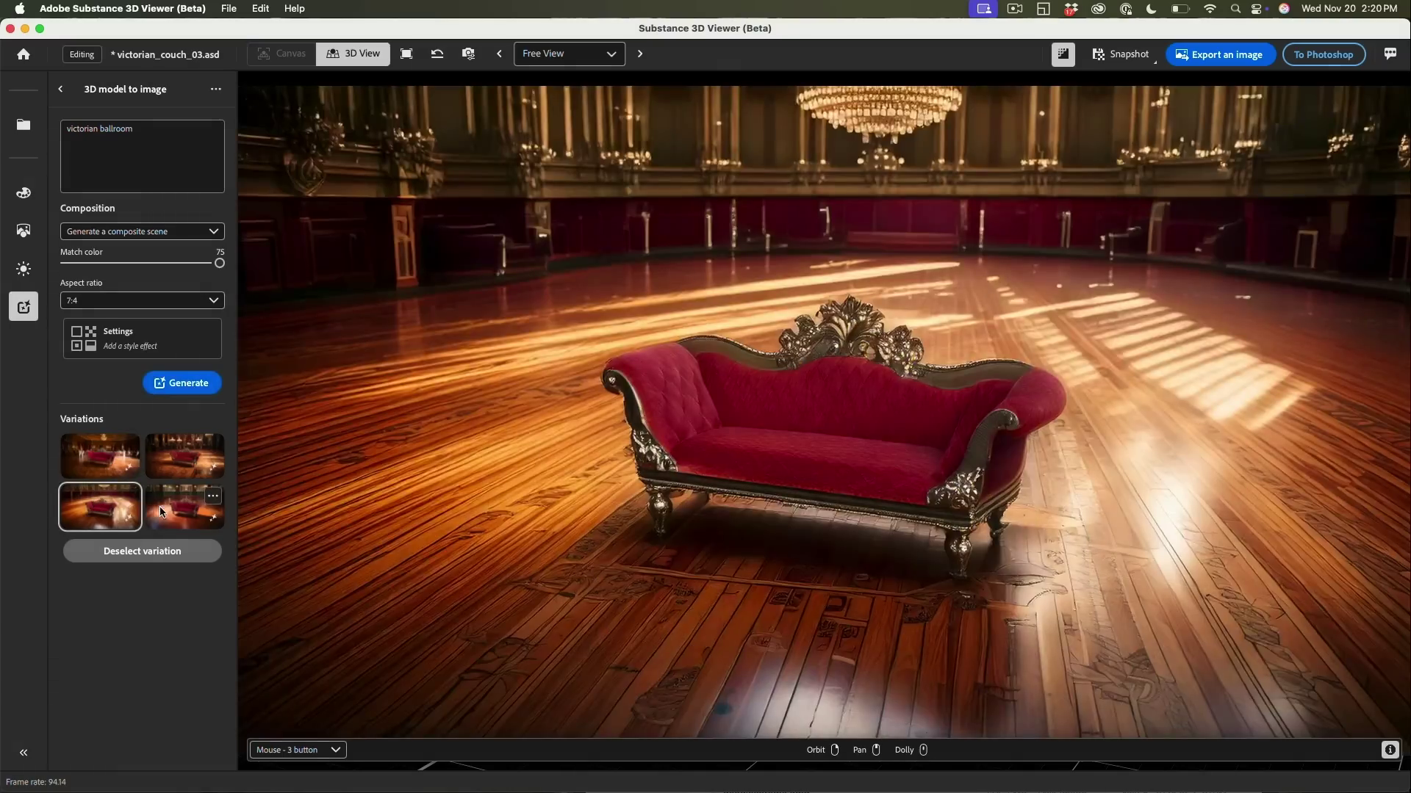
pyautogui.click(180, 459)
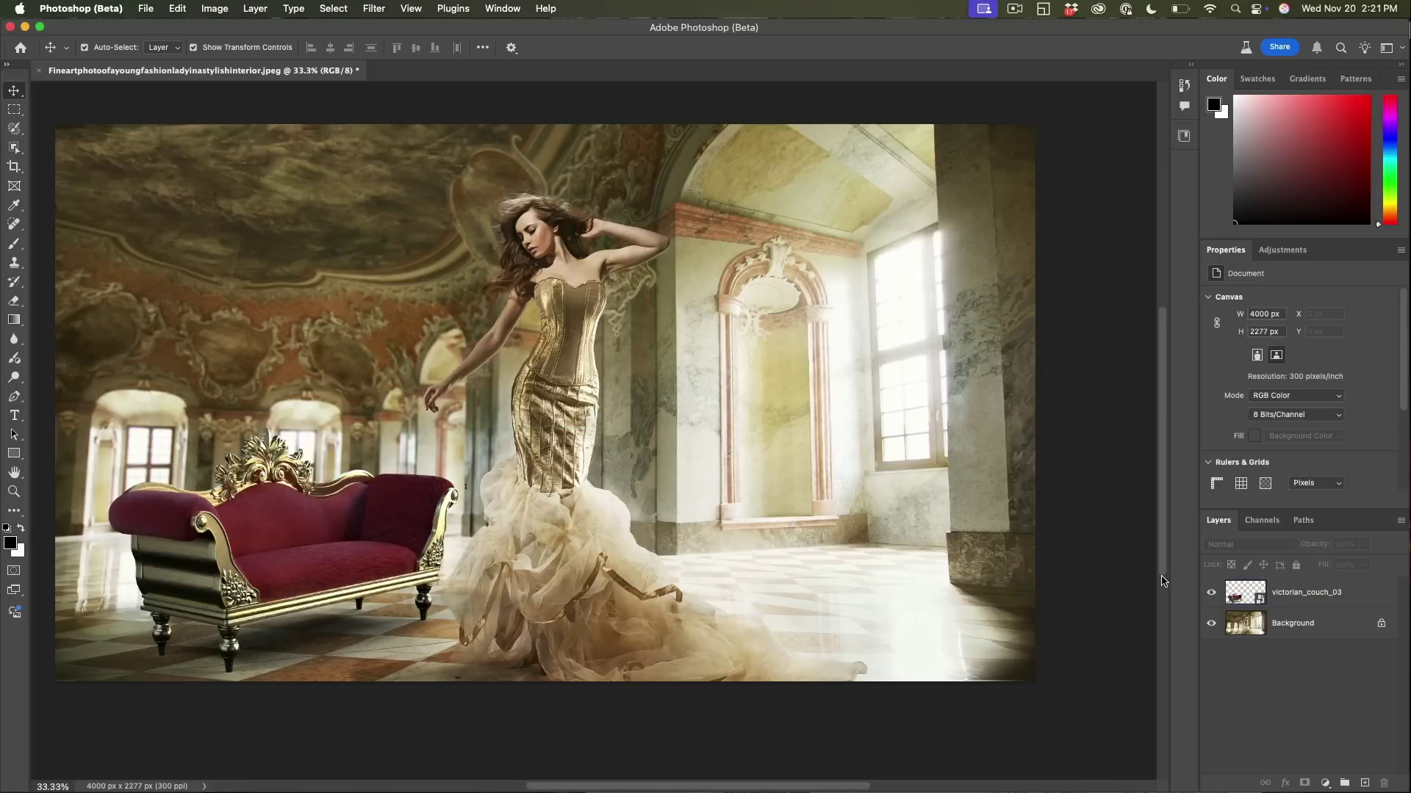
pyautogui.click(1229, 592)
pyautogui.keyDown('super'); pyautogui.click(1229, 592); pyautogui.keyUp('super')
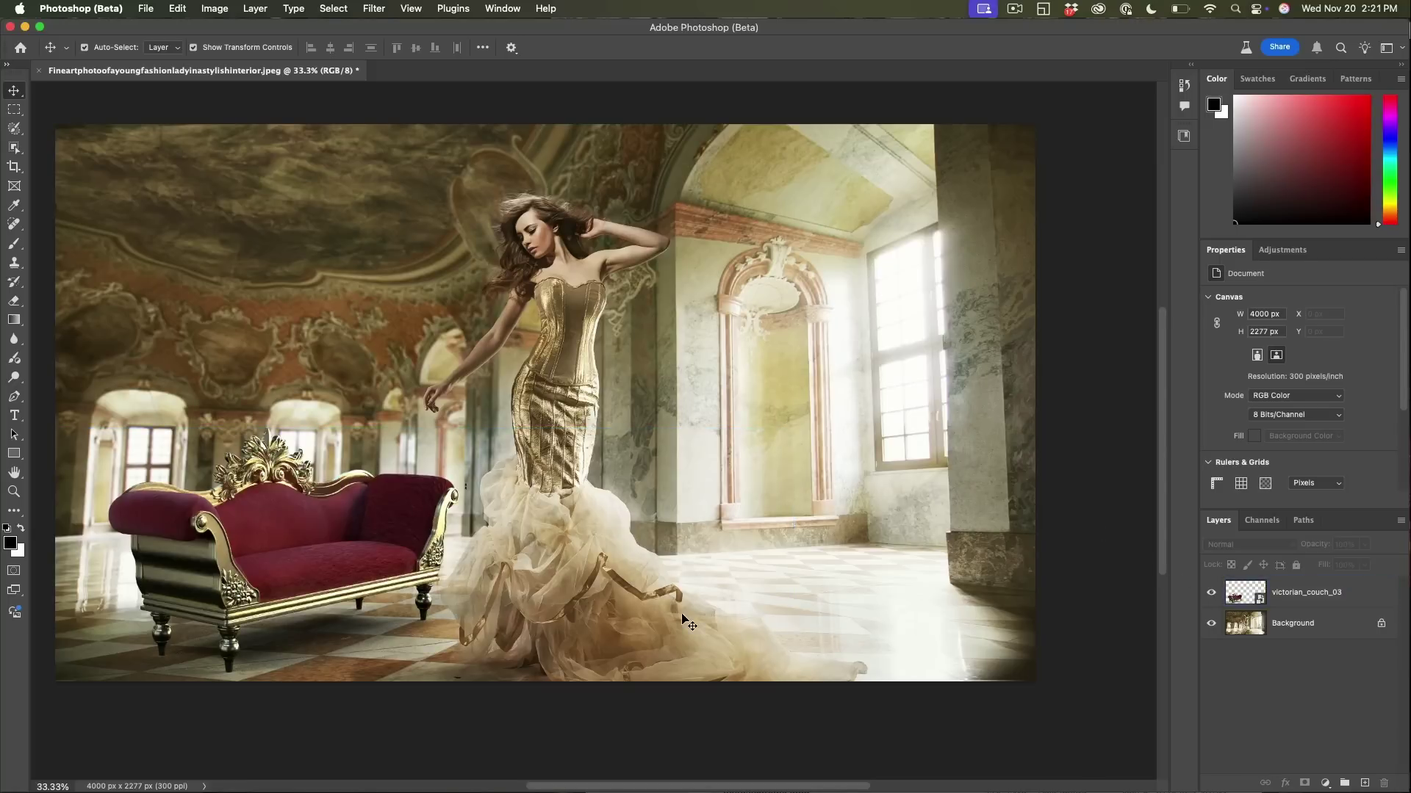